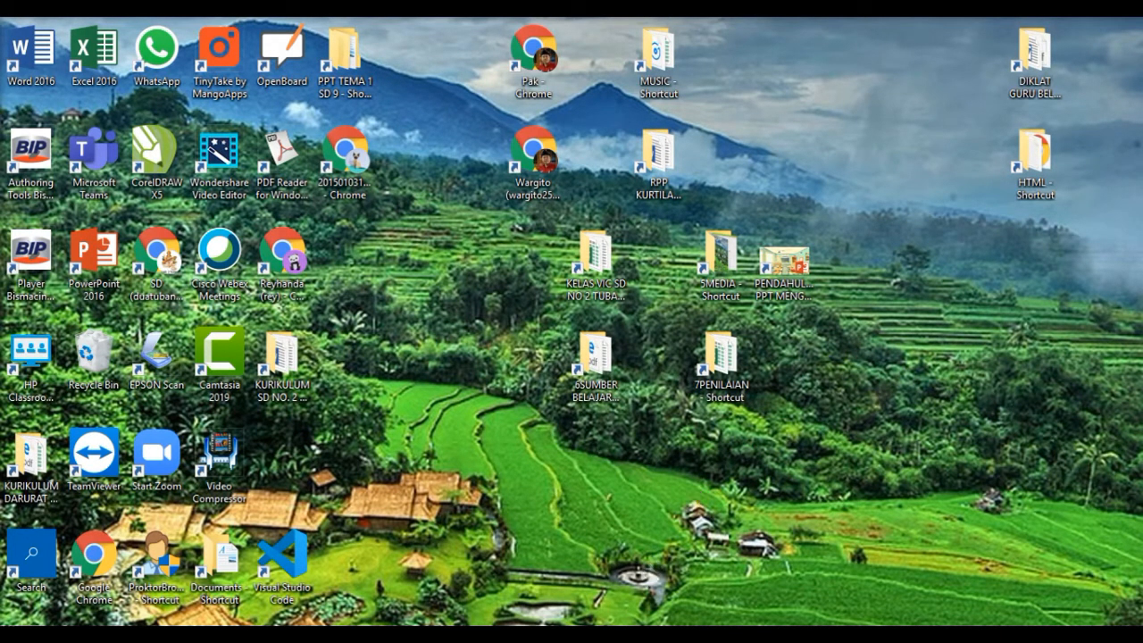
Step: Switch to the quiz responses spreadsheet in Chrome and enable the Flubaroo add-on in this sheet
{"action": "mouse_move", "coordinate": [594, 634]}
{"action": "left_click", "coordinate": [668, 600]}
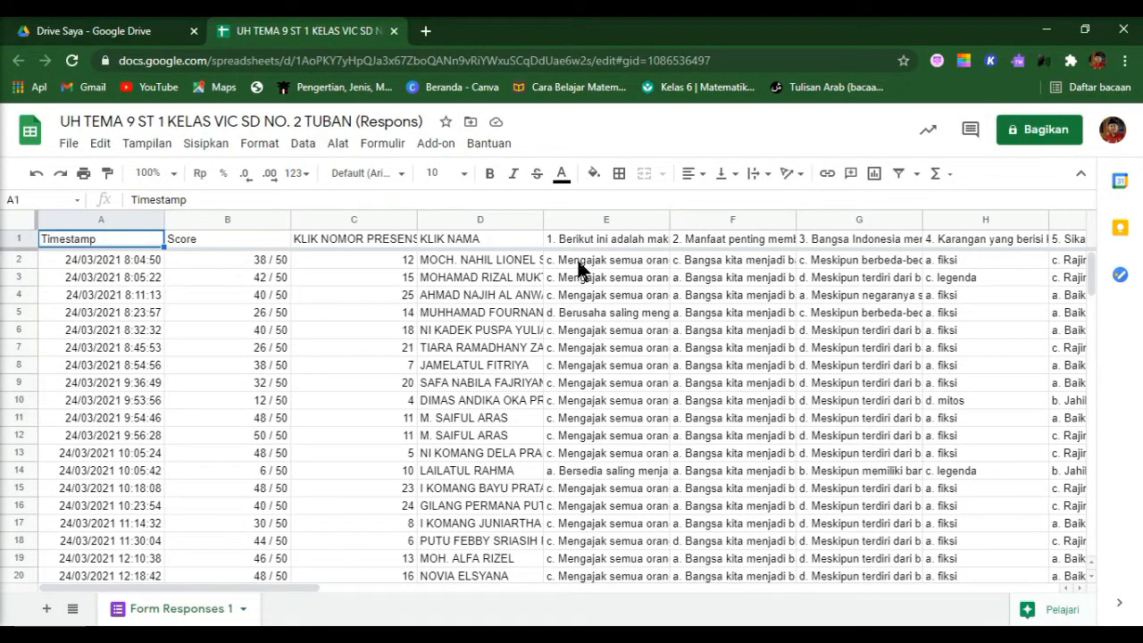
{"action": "left_click", "coordinate": [438, 147]}
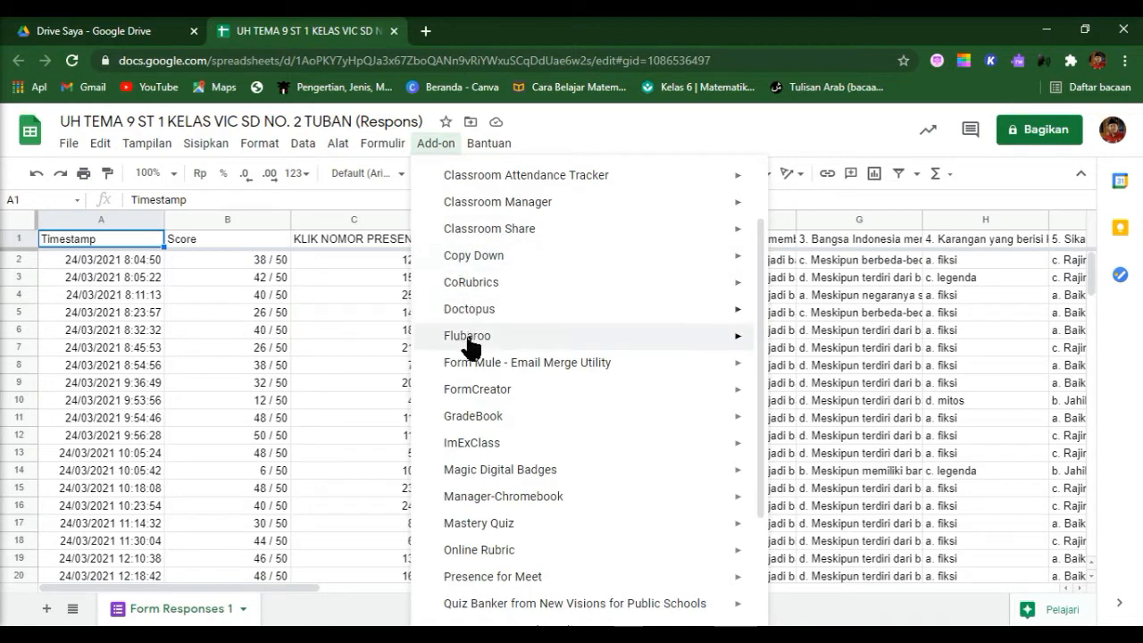
{"action": "mouse_move", "coordinate": [469, 339]}
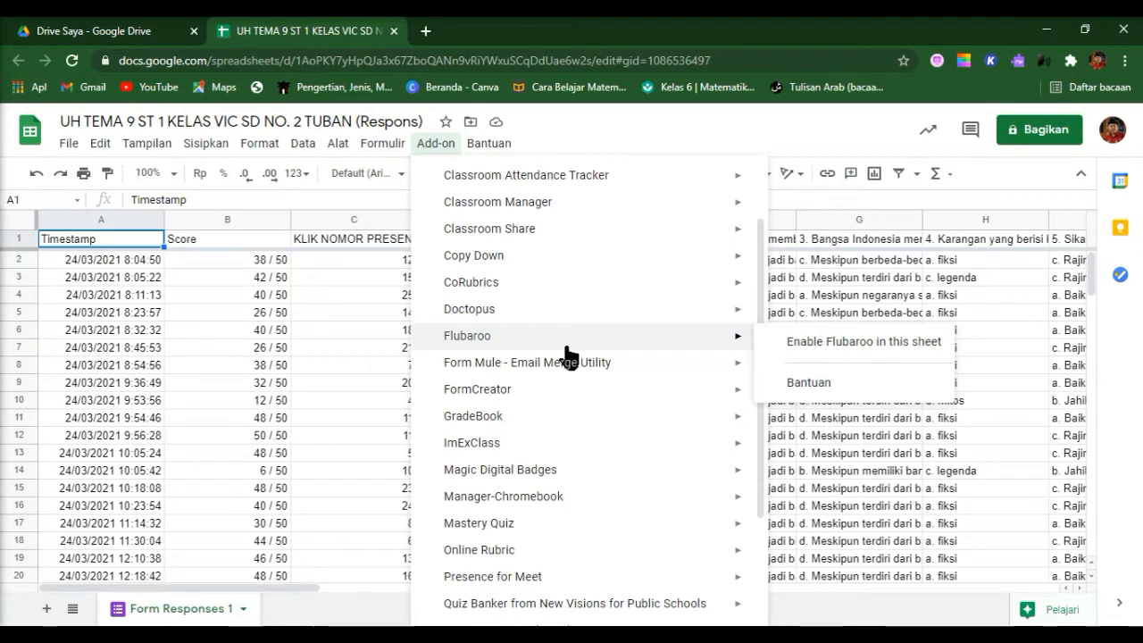
{"action": "left_click", "coordinate": [832, 341]}
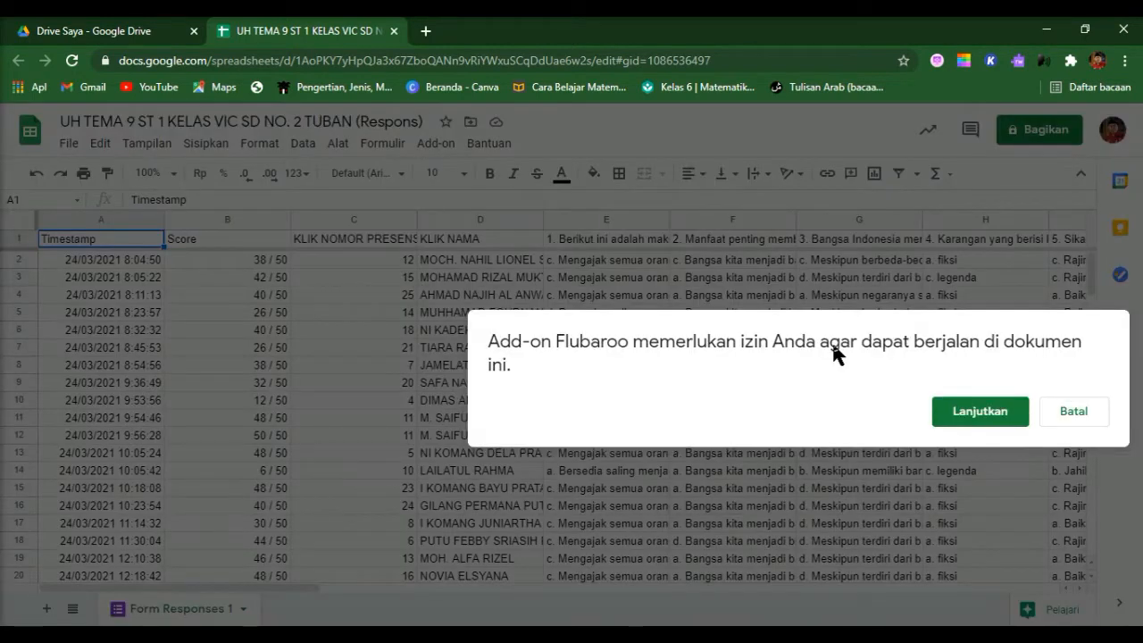
Step: Authorize Flubaroo to access the teacher's Google account and dismiss its welcome notifications
{"action": "left_click", "coordinate": [1001, 421]}
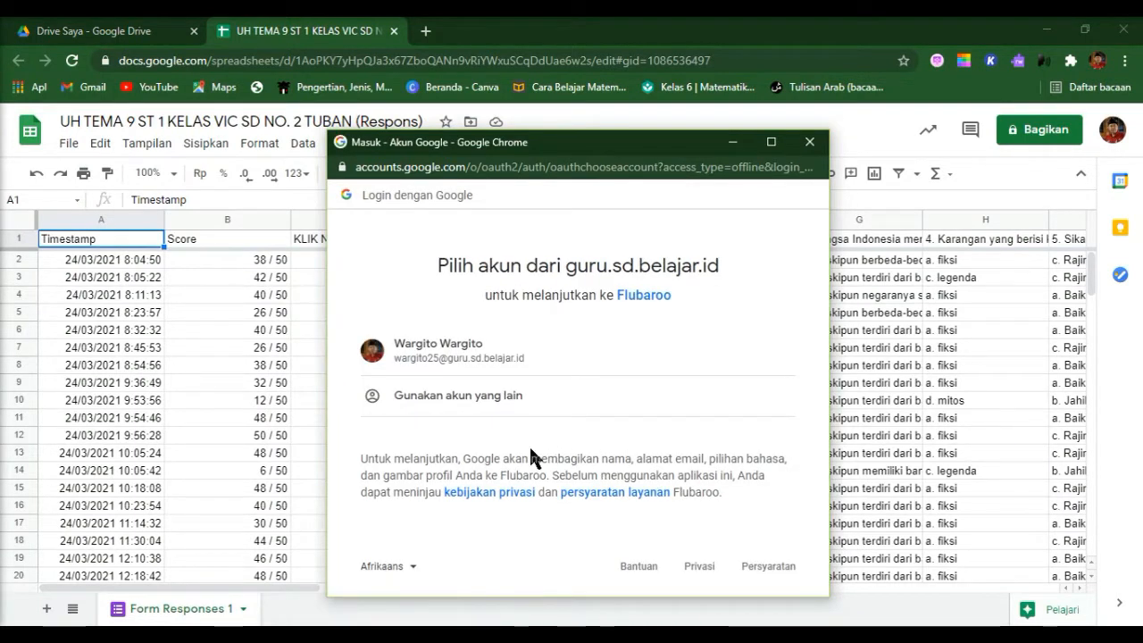
{"action": "left_click", "coordinate": [448, 346]}
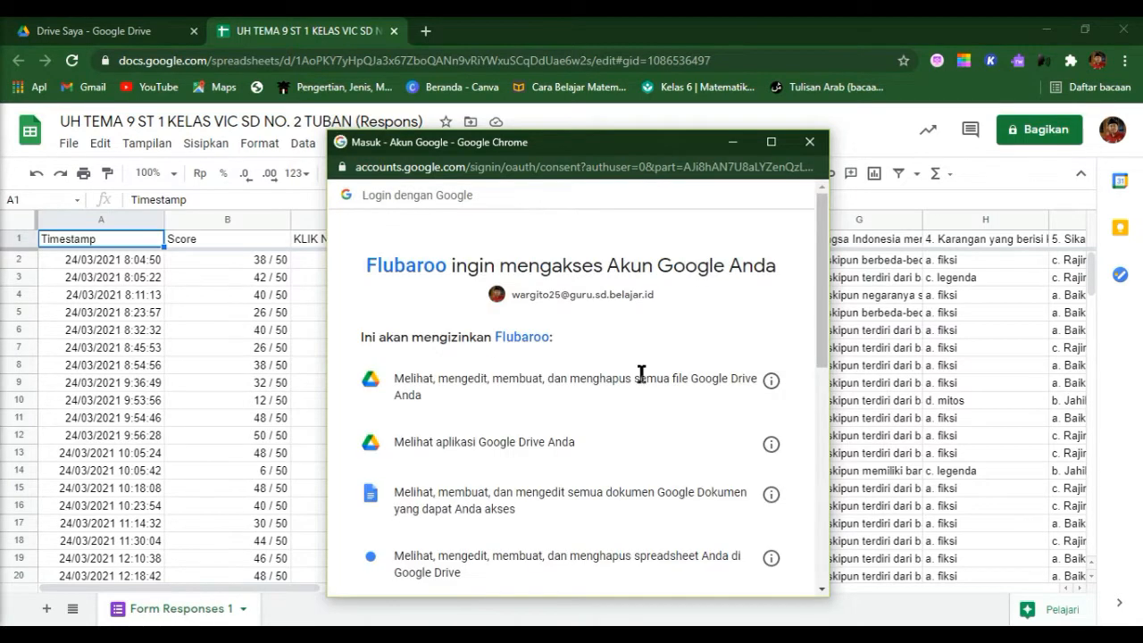
{"action": "left_click", "coordinate": [770, 142]}
{"action": "scroll", "coordinate": [679, 331], "scroll_direction": "down", "scroll_amount": 4}
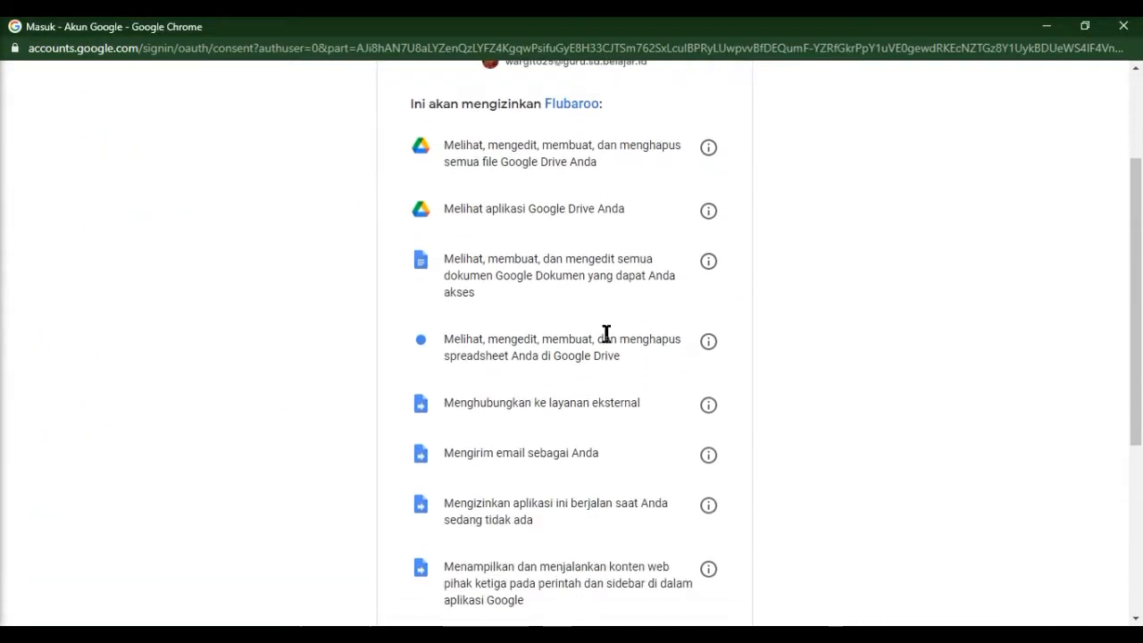
{"action": "scroll", "coordinate": [594, 382], "scroll_direction": "down", "scroll_amount": 2}
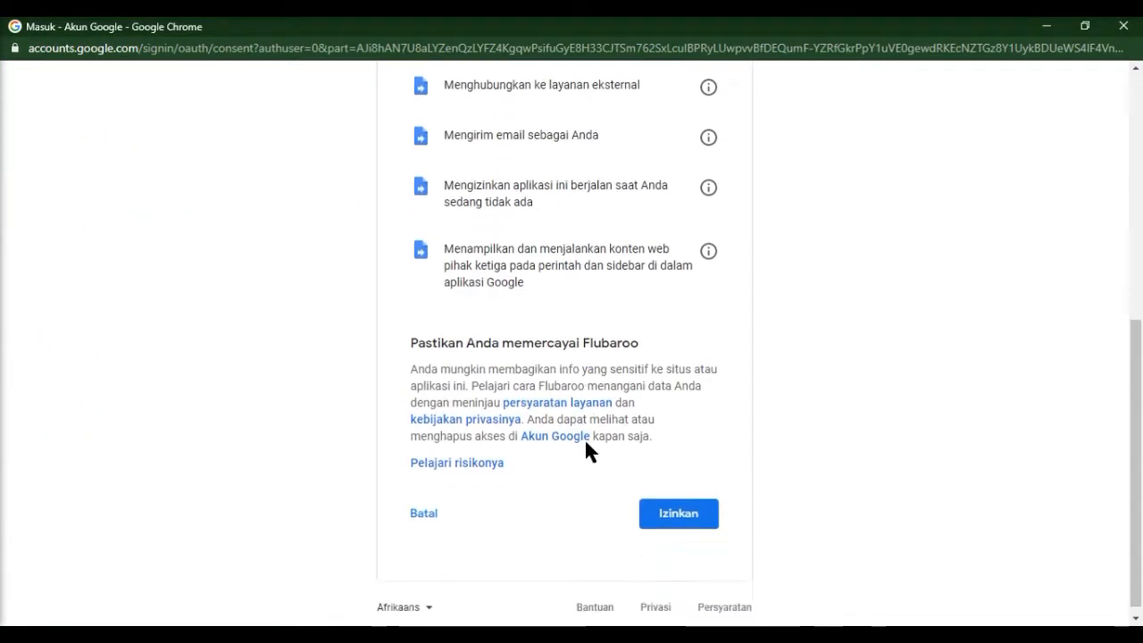
{"action": "left_click", "coordinate": [689, 509]}
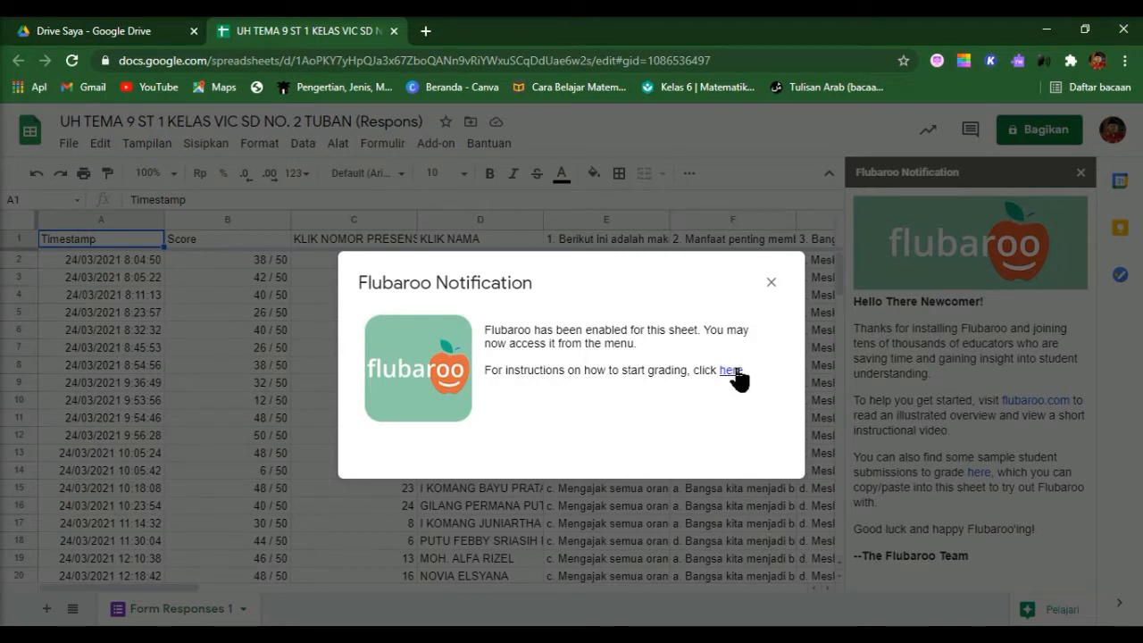
{"action": "left_click", "coordinate": [771, 283]}
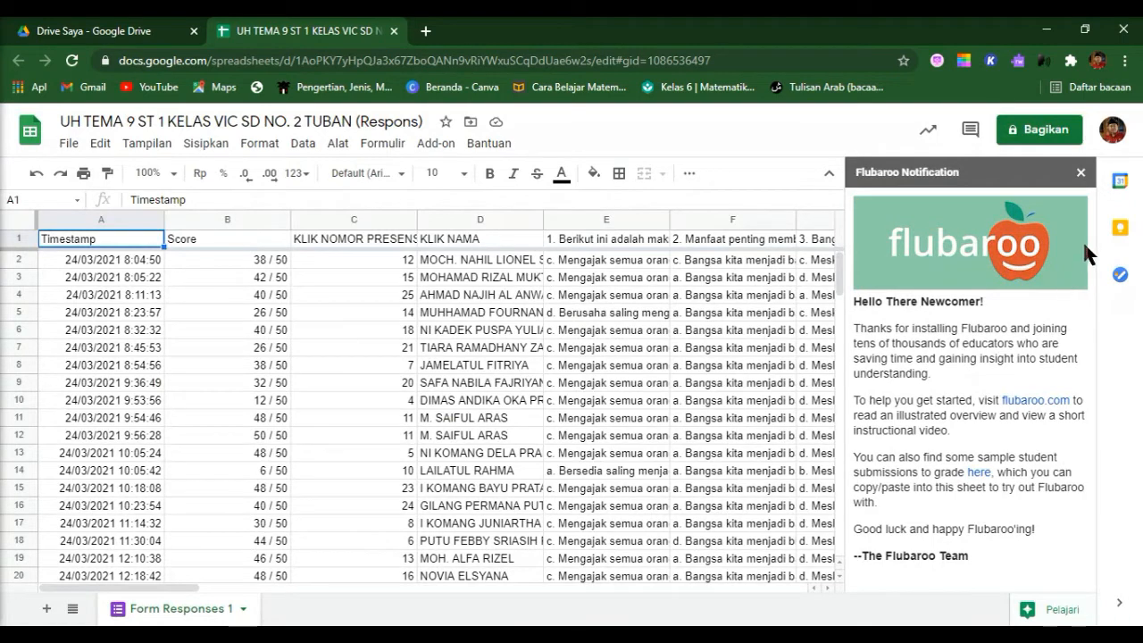
{"action": "left_click", "coordinate": [1080, 173]}
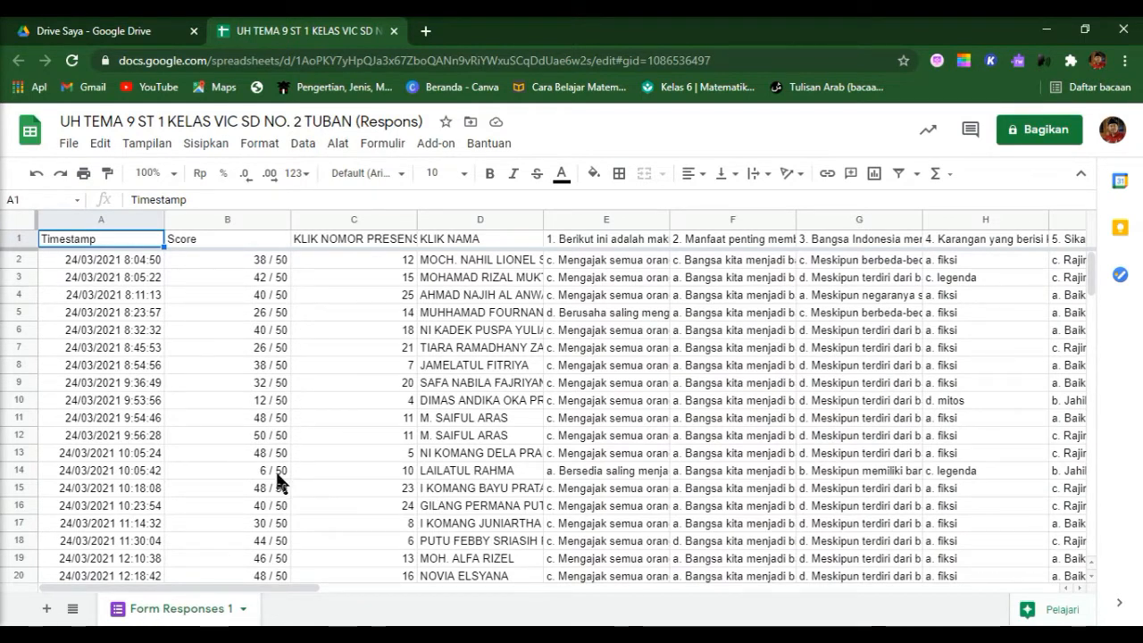
Step: Insert an empty row above the first student response, directly below the header row
{"action": "left_click", "coordinate": [275, 433]}
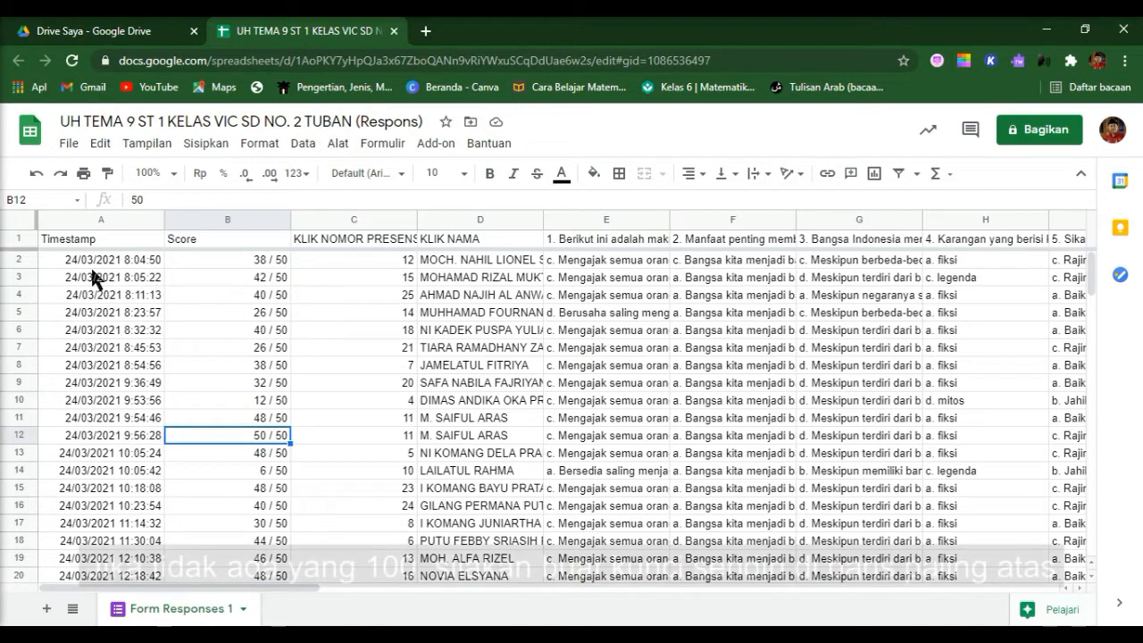
{"action": "left_click", "coordinate": [21, 259]}
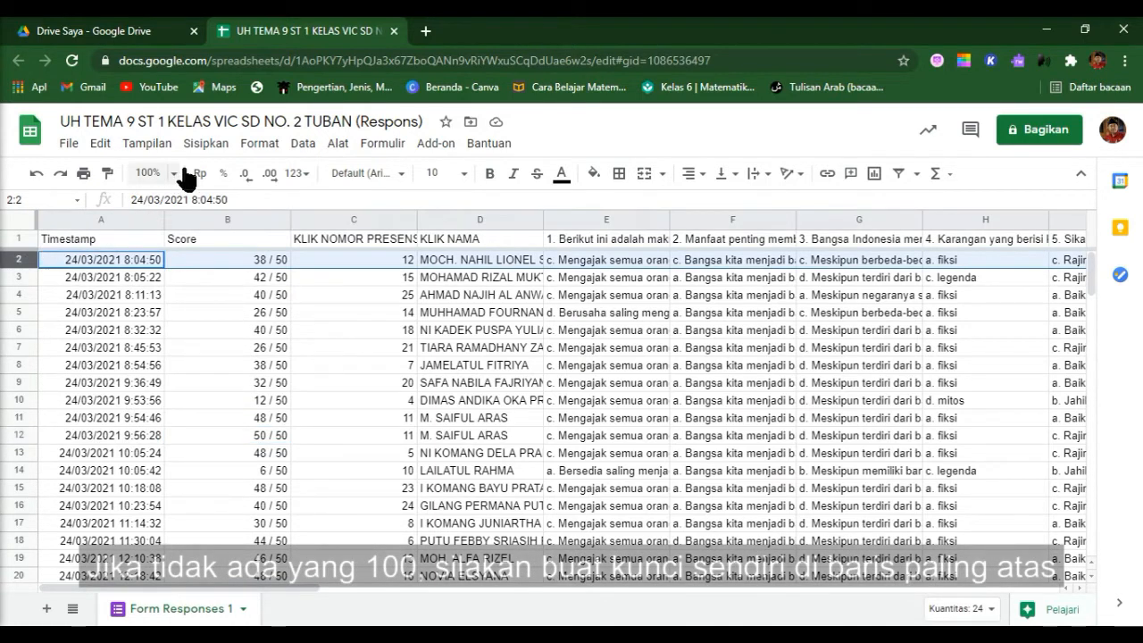
{"action": "left_click", "coordinate": [202, 145]}
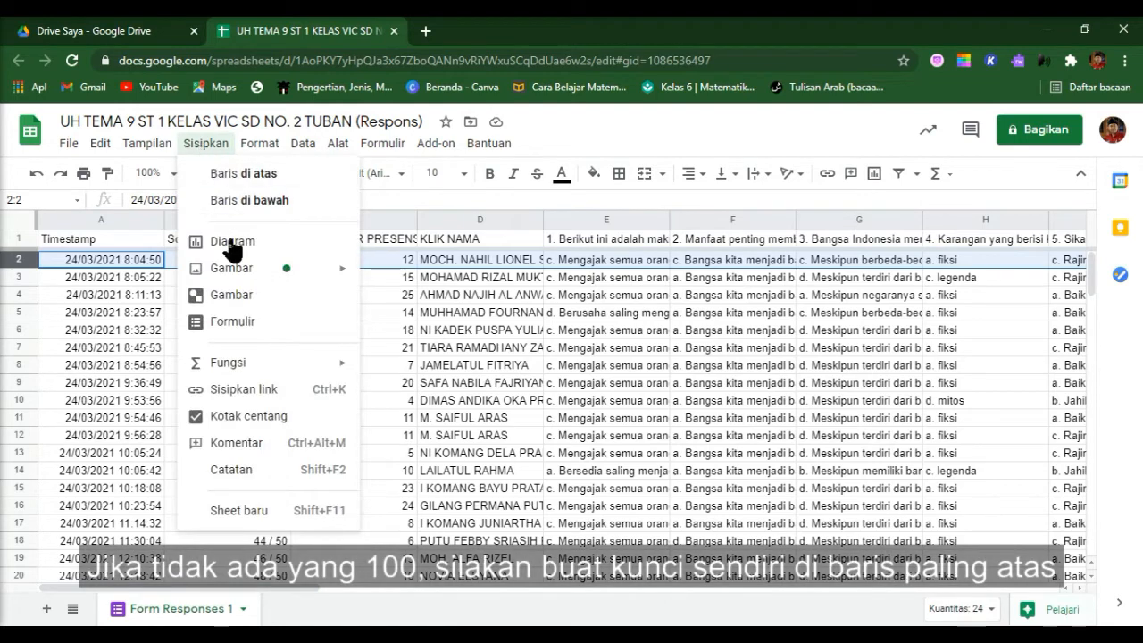
{"action": "left_click", "coordinate": [229, 175]}
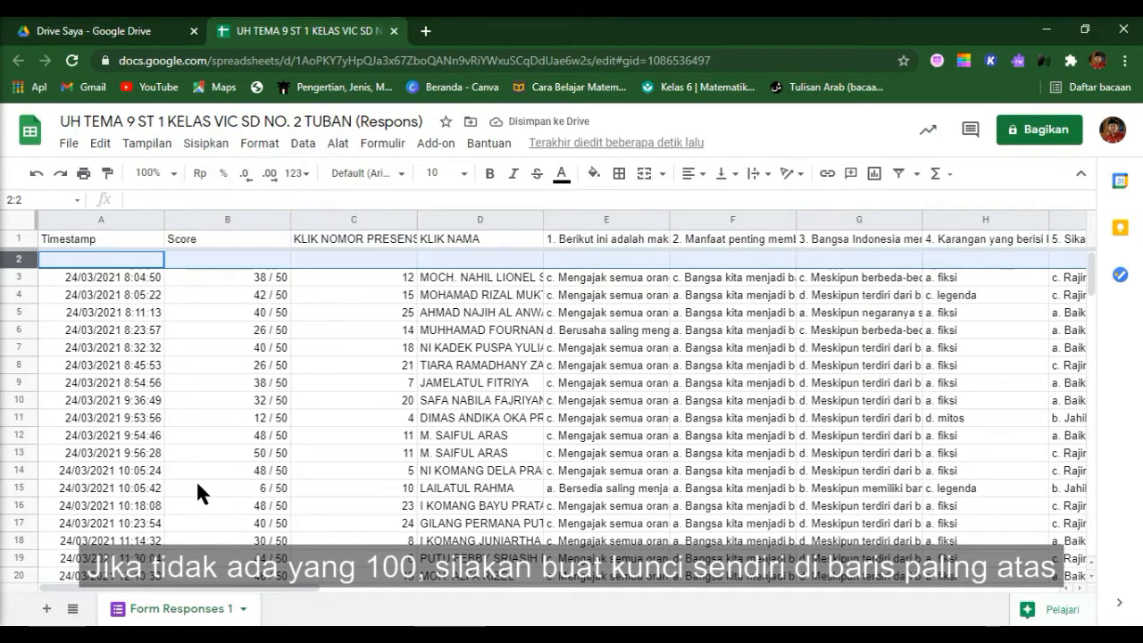
Step: Copy the 50 / 50 response in row 13 into the empty row 2 as the answer key
{"action": "left_click", "coordinate": [20, 453]}
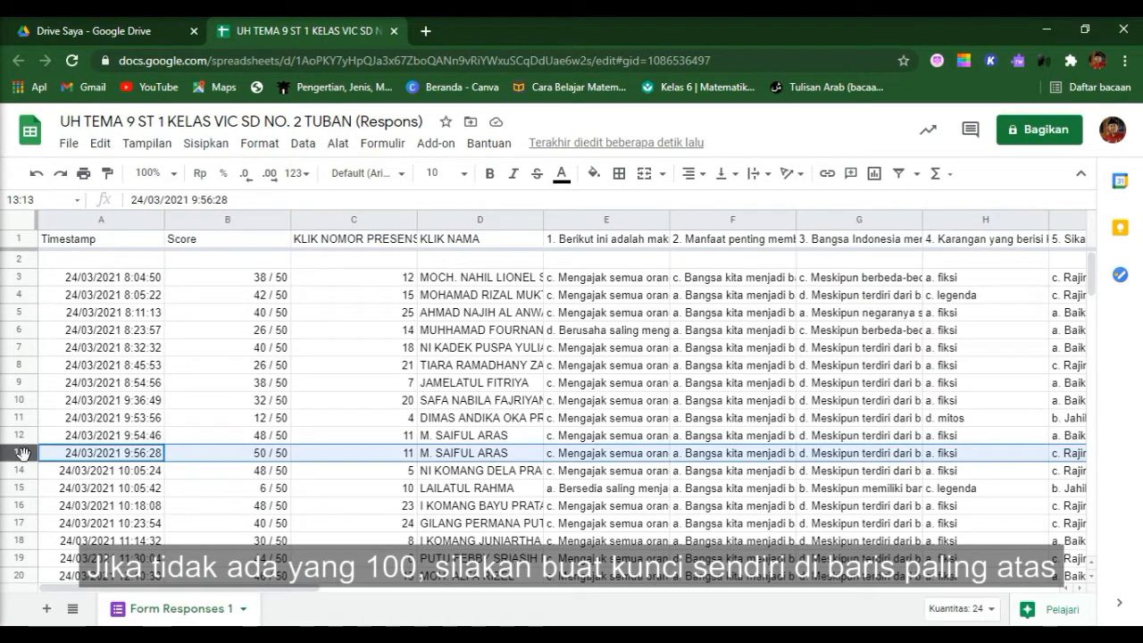
{"action": "key", "text": "ctrl+c"}
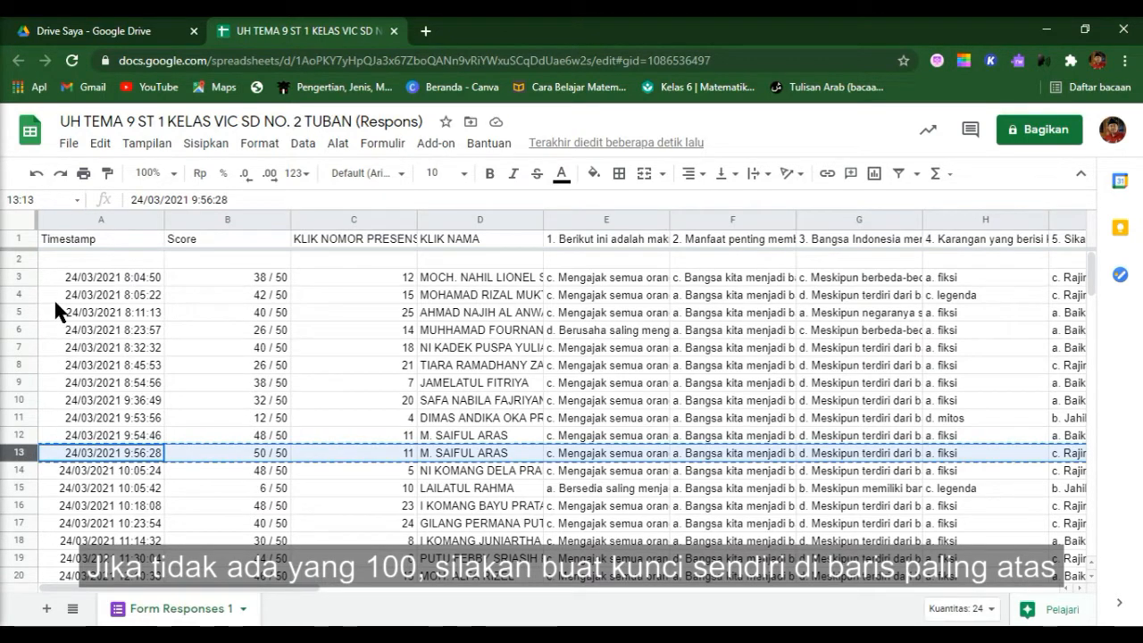
{"action": "left_click", "coordinate": [28, 259]}
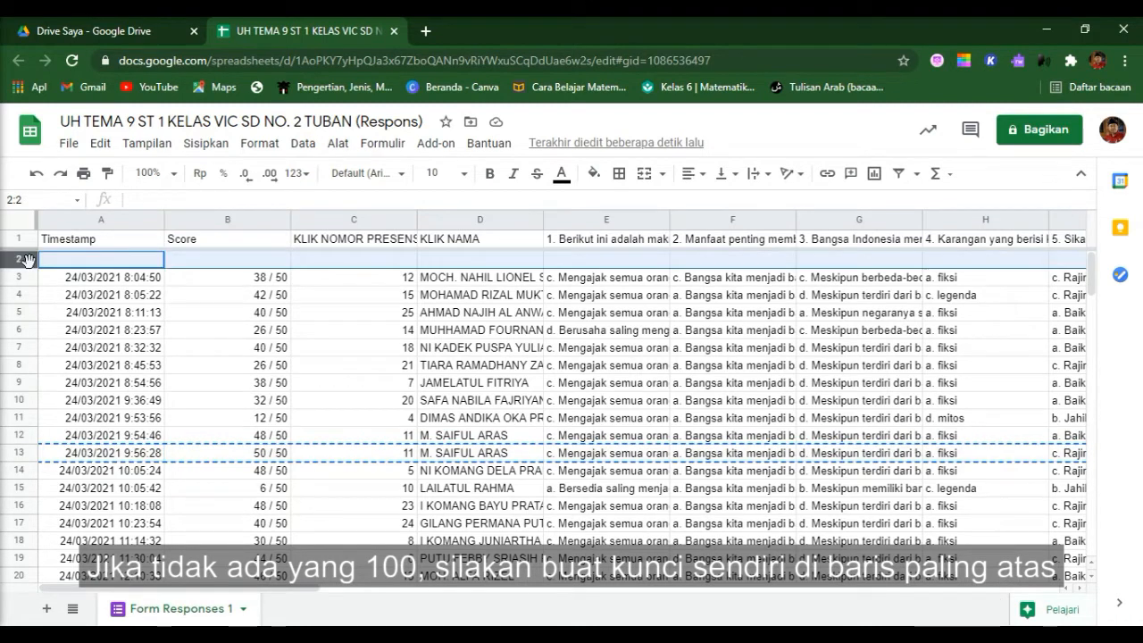
{"action": "left_click", "coordinate": [99, 144]}
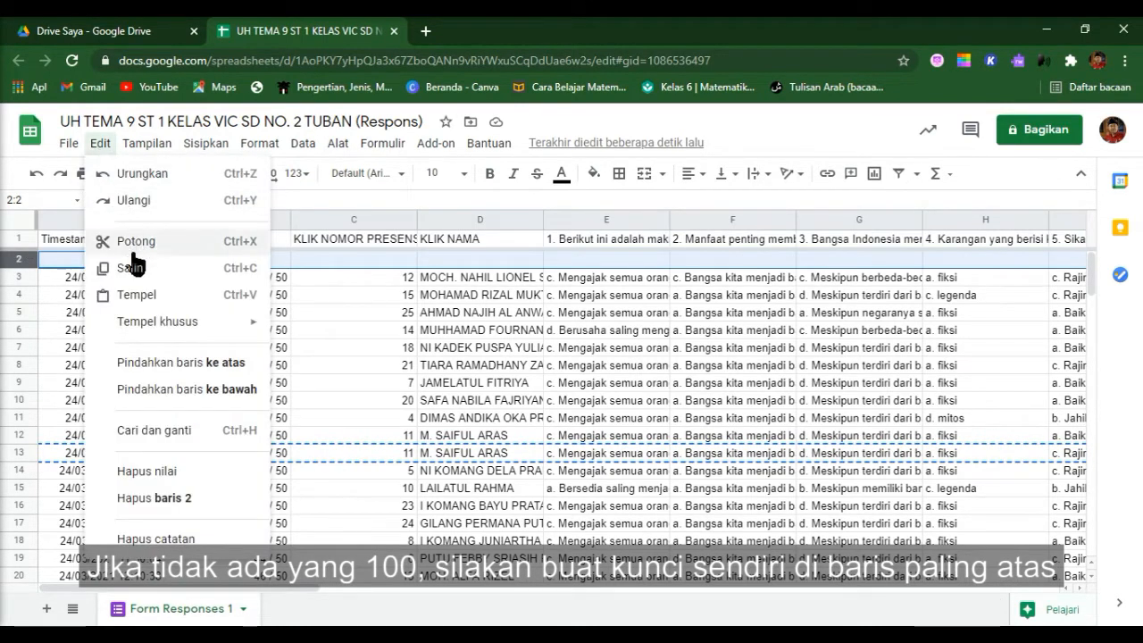
{"action": "left_click", "coordinate": [137, 296]}
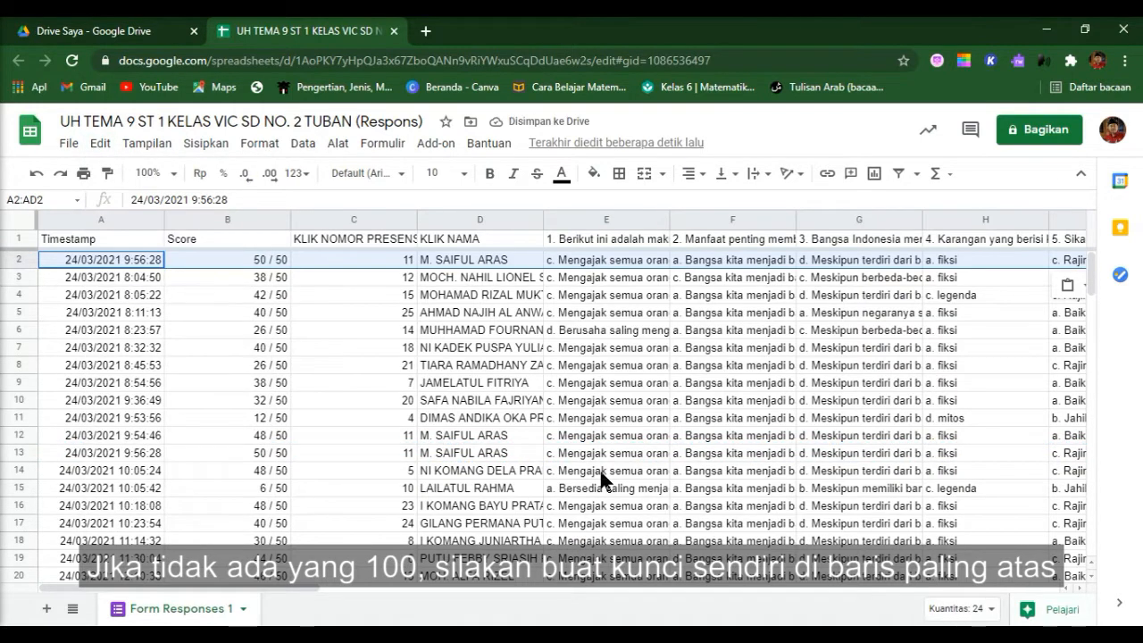
Step: Replace the student name in cell D2 with KUNCI
{"action": "left_click", "coordinate": [487, 260]}
{"action": "right_click", "coordinate": [485, 261]}
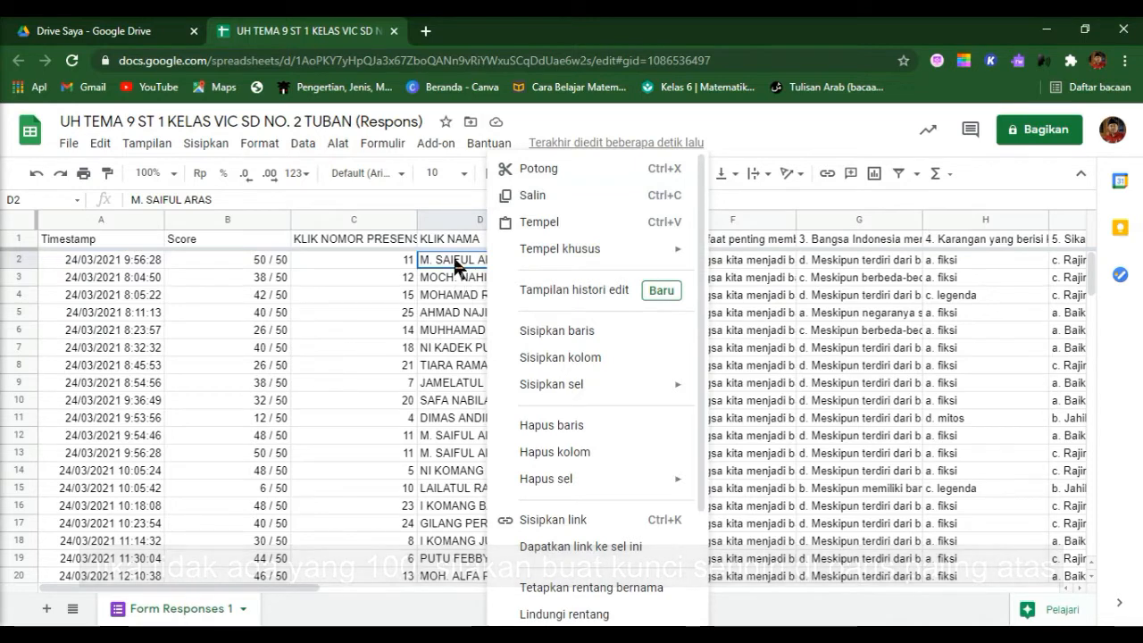
{"action": "left_click", "coordinate": [278, 199]}
{"action": "key", "text": "BackSpace"}
{"action": "key", "text": "BackSpace"}
{"action": "key", "text": "BackSpace"}
{"action": "key", "text": "BackSpace"}
{"action": "key", "text": "BackSpace"}
{"action": "key", "text": "BackSpace"}
{"action": "key", "text": "BackSpace"}
{"action": "key", "text": "BackSpace"}
{"action": "key", "text": "BackSpace"}
{"action": "key", "text": "BackSpace"}
{"action": "key", "text": "BackSpace"}
{"action": "key", "text": "BackSpace"}
{"action": "key", "text": "BackSpace"}
{"action": "key", "text": "BackSpace"}
{"action": "type", "text": "k"}
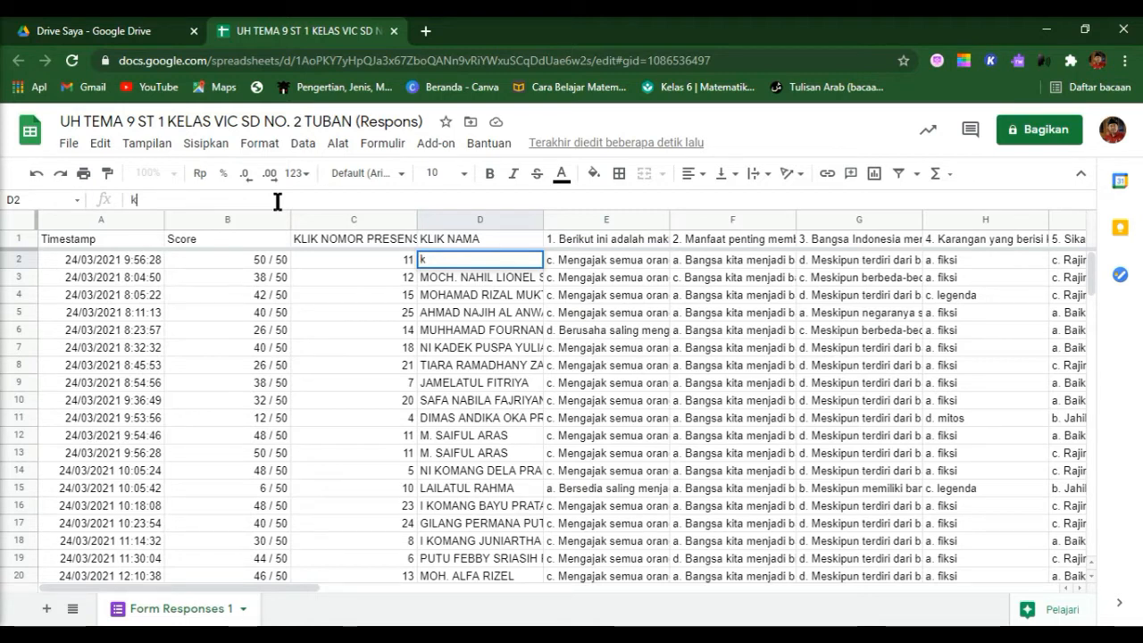
{"action": "key", "text": "BackSpace"}
{"action": "key", "text": "BackSpace"}
{"action": "type", "text": "KUNCI"}
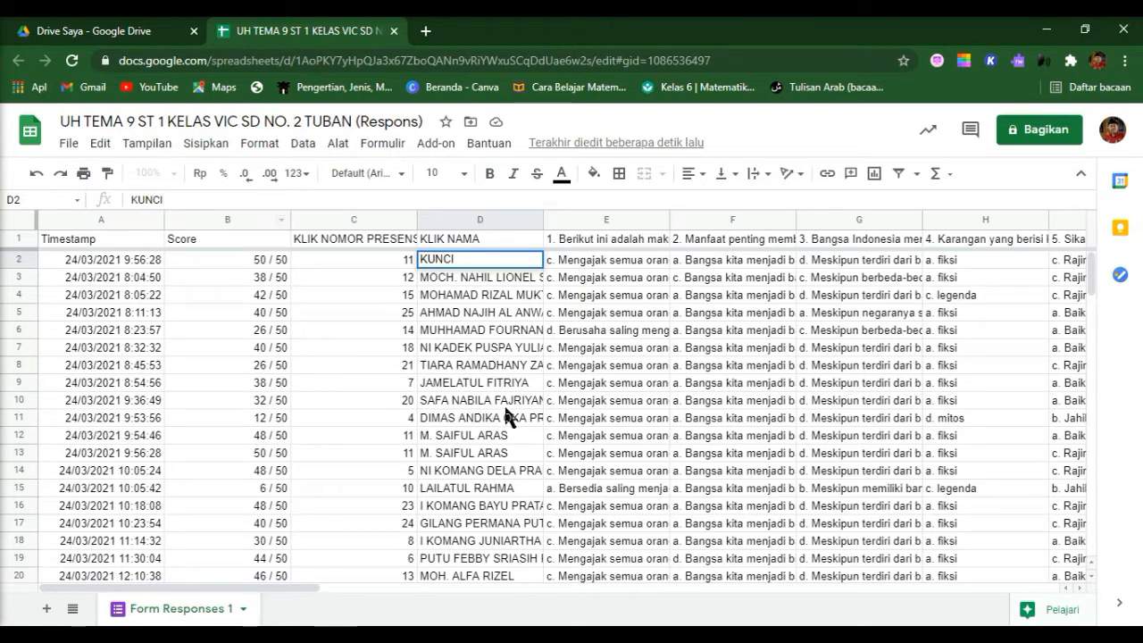
{"action": "left_click", "coordinate": [523, 423]}
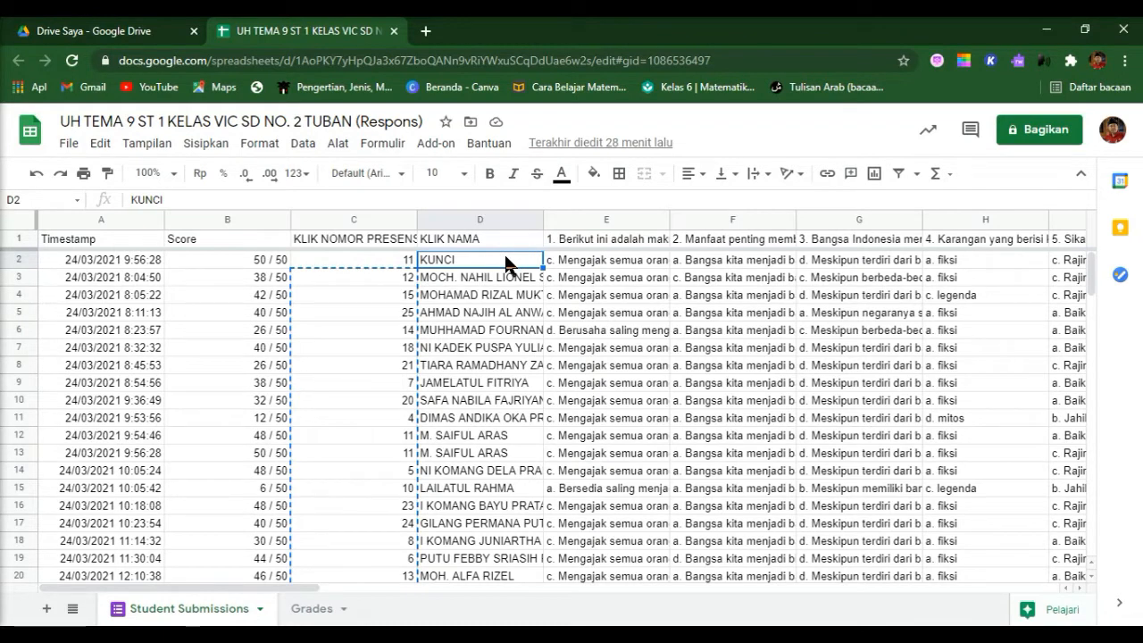
Step: Regrade the assignment with Flubaroo, agreeing to update the existing Grades sheet
{"action": "left_click", "coordinate": [452, 152]}
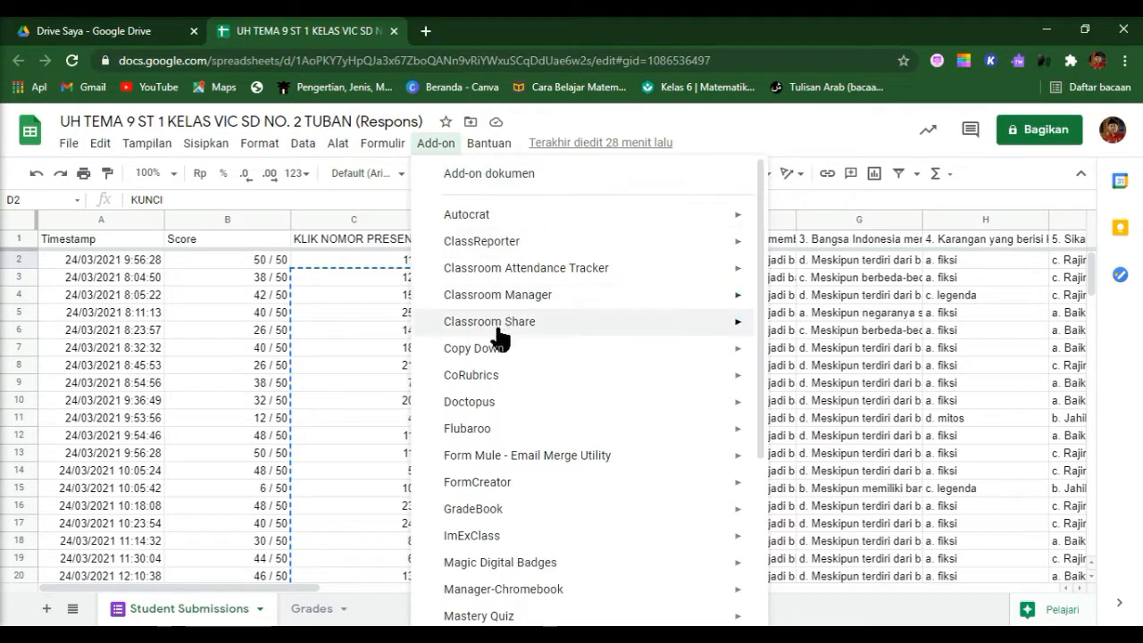
{"action": "mouse_move", "coordinate": [472, 433]}
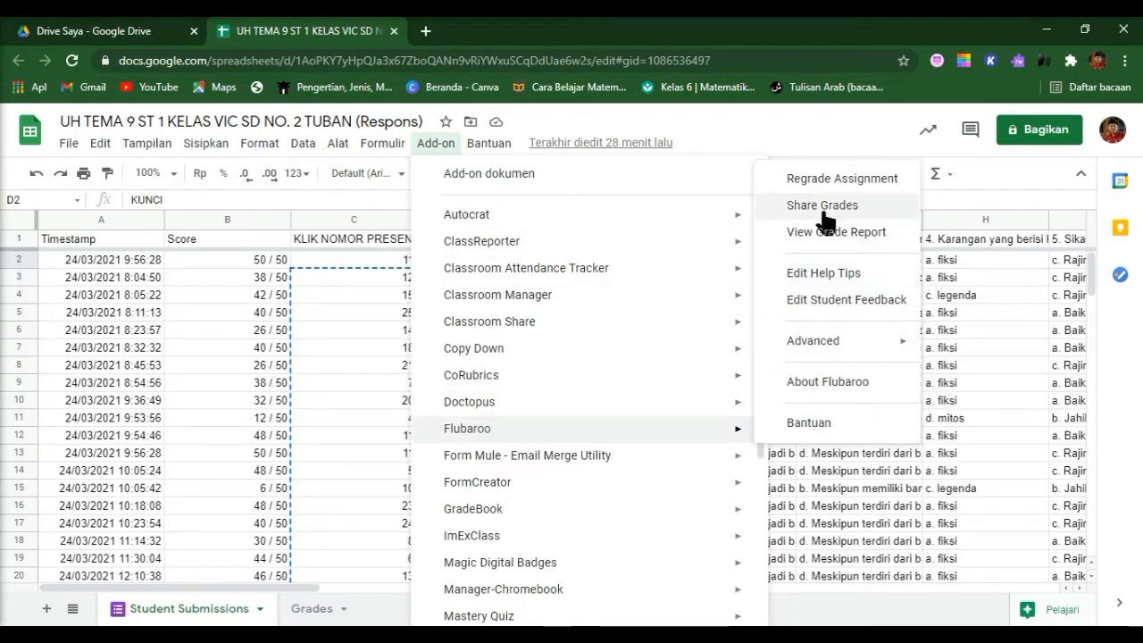
{"action": "left_click", "coordinate": [829, 179]}
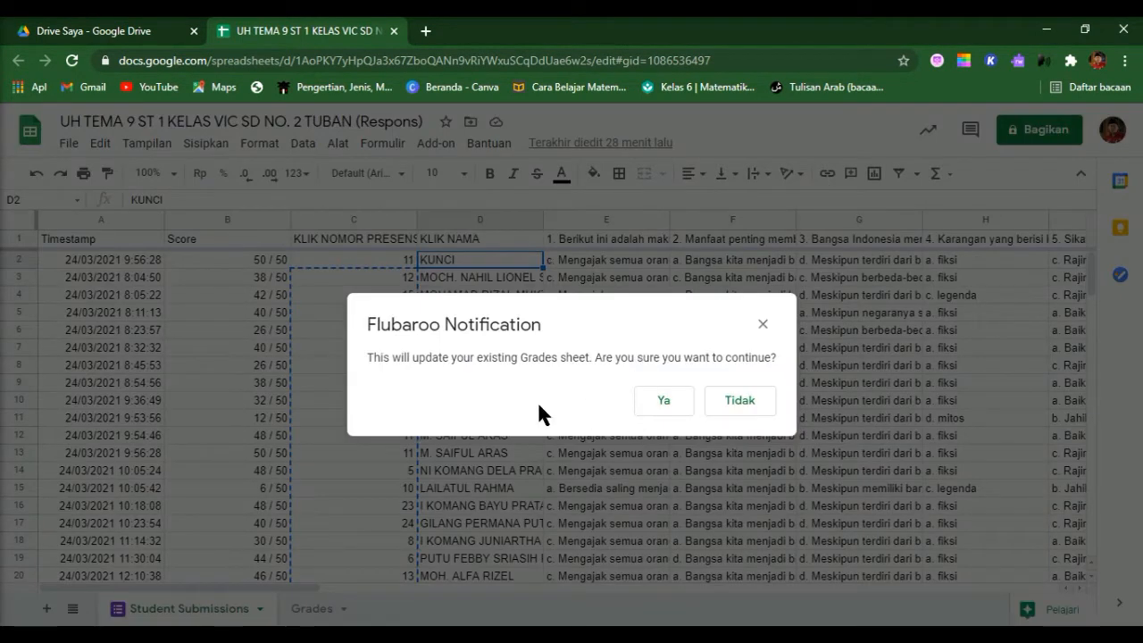
{"action": "left_click", "coordinate": [663, 400]}
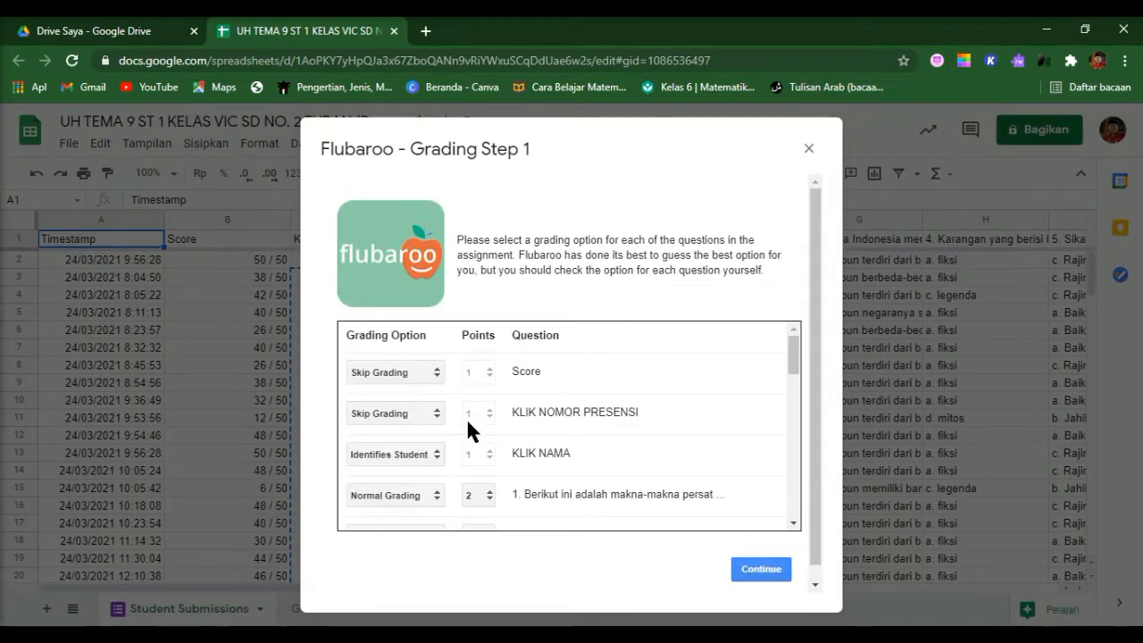
Step: Set the grading option to Skip Grading for Score and to Identifies Student for both KLIK NOMOR PRESENSI and KLIK NAMA
{"action": "left_click", "coordinate": [434, 372]}
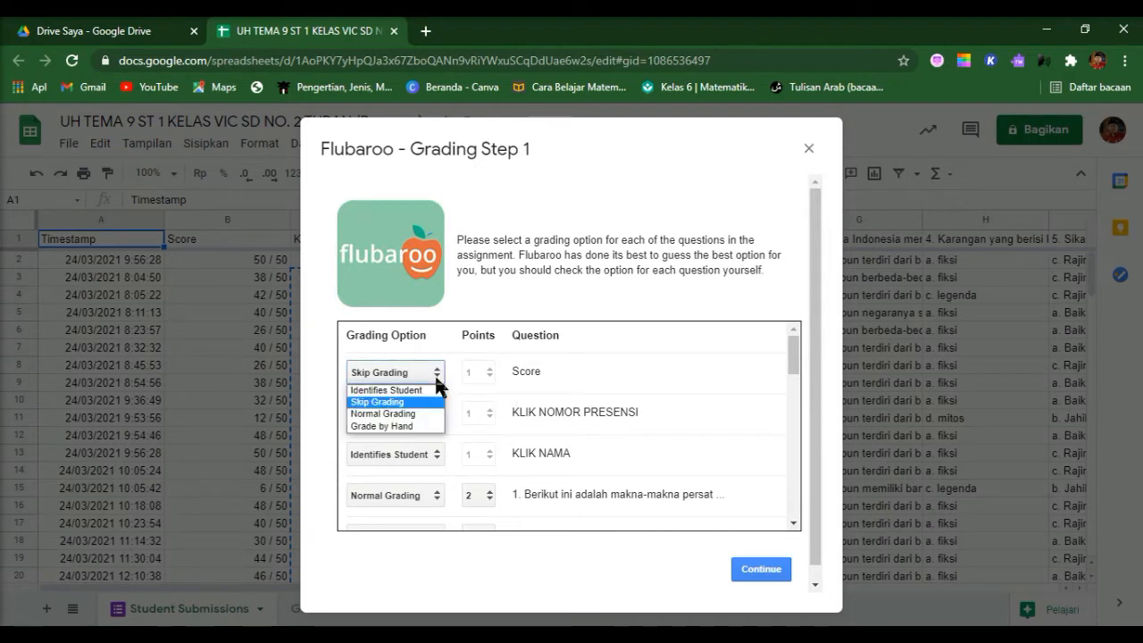
{"action": "left_click", "coordinate": [402, 403]}
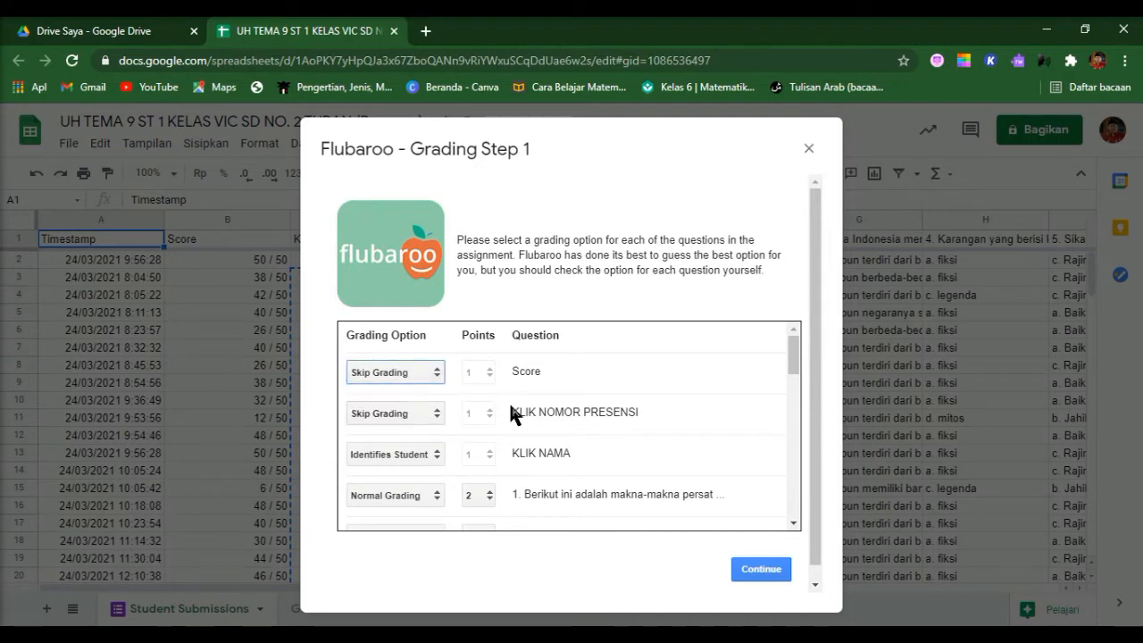
{"action": "left_click", "coordinate": [434, 414]}
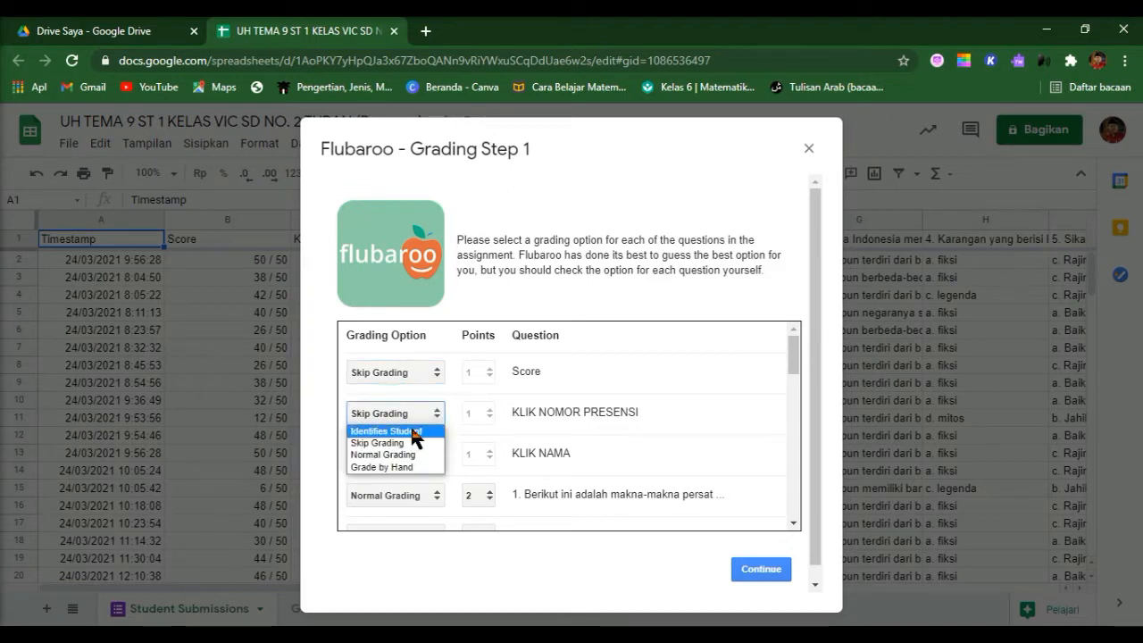
{"action": "left_click", "coordinate": [412, 430]}
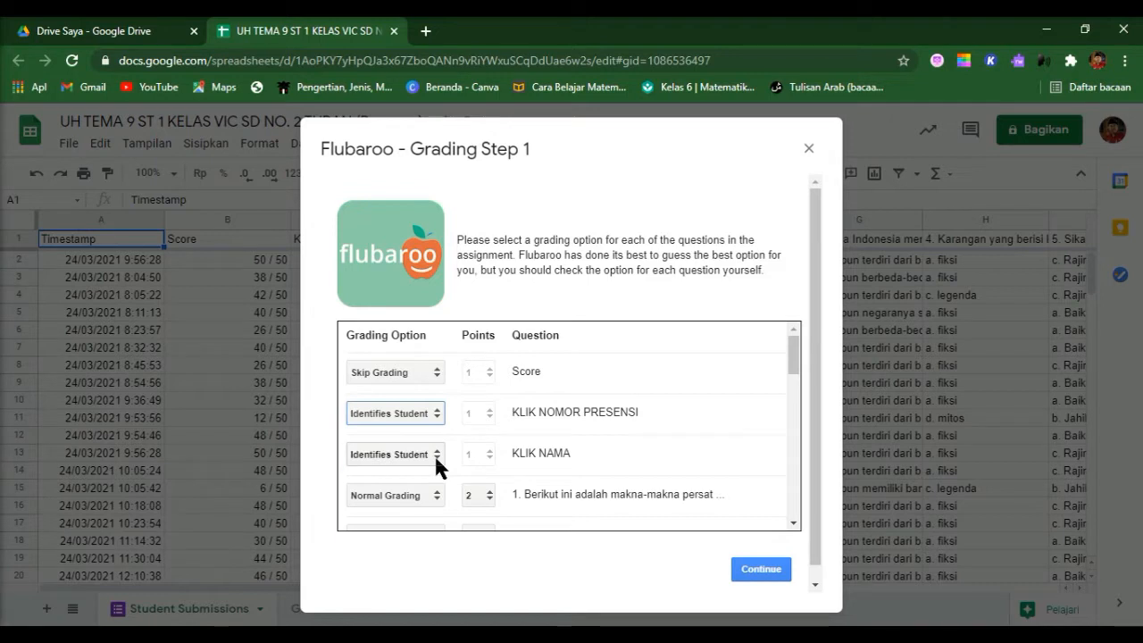
{"action": "left_click", "coordinate": [434, 454]}
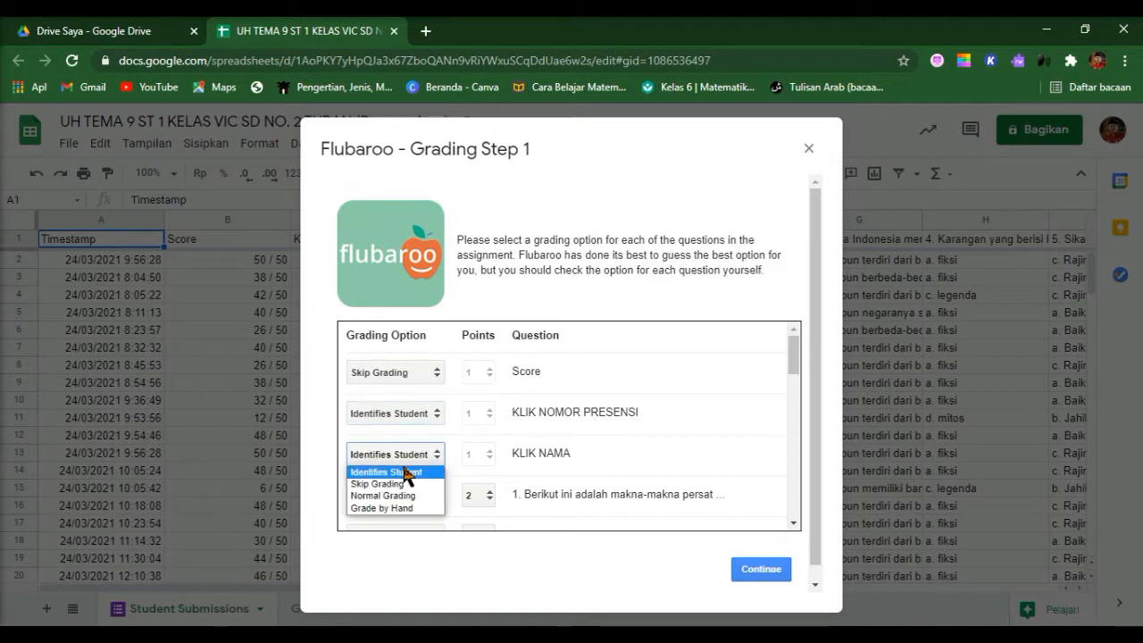
{"action": "left_click", "coordinate": [393, 470]}
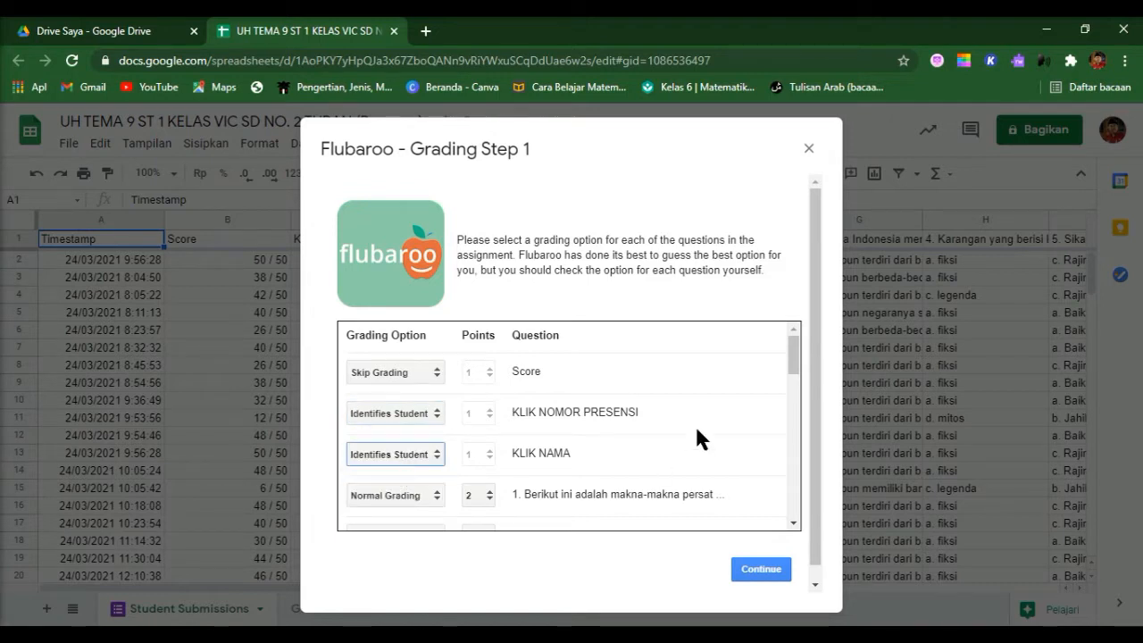
Step: Review the grading option and points assigned to each quiz question in the Grading Step 1 list
{"action": "scroll", "coordinate": [688, 433], "scroll_direction": "down", "scroll_amount": 1}
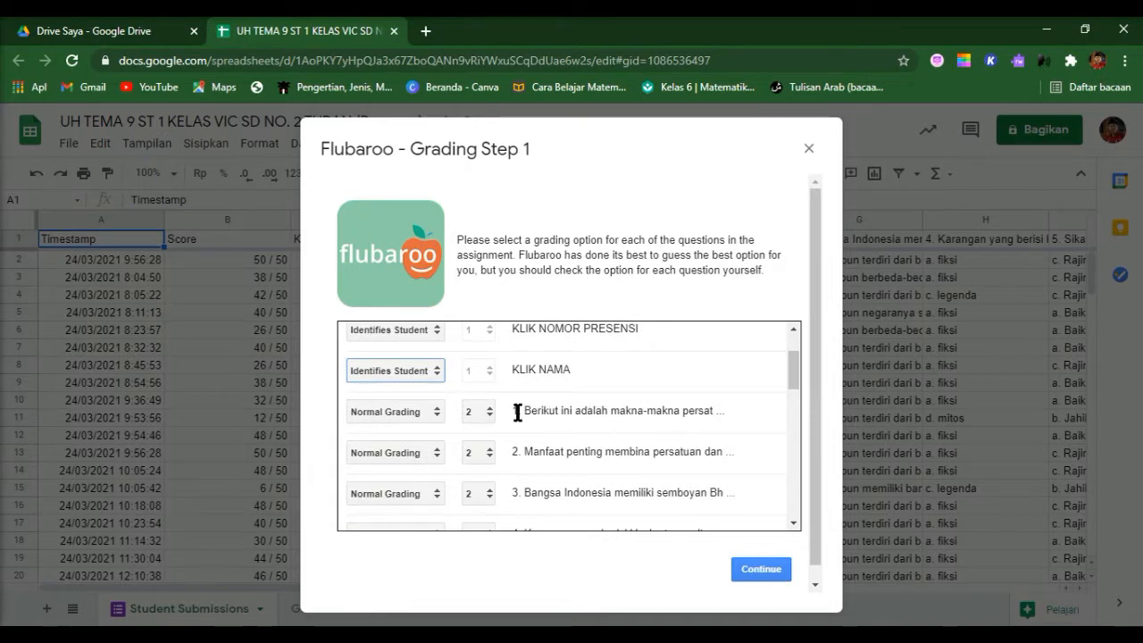
{"action": "scroll", "coordinate": [516, 413], "scroll_direction": "down", "scroll_amount": 2}
{"action": "scroll", "coordinate": [517, 412], "scroll_direction": "down", "scroll_amount": 4}
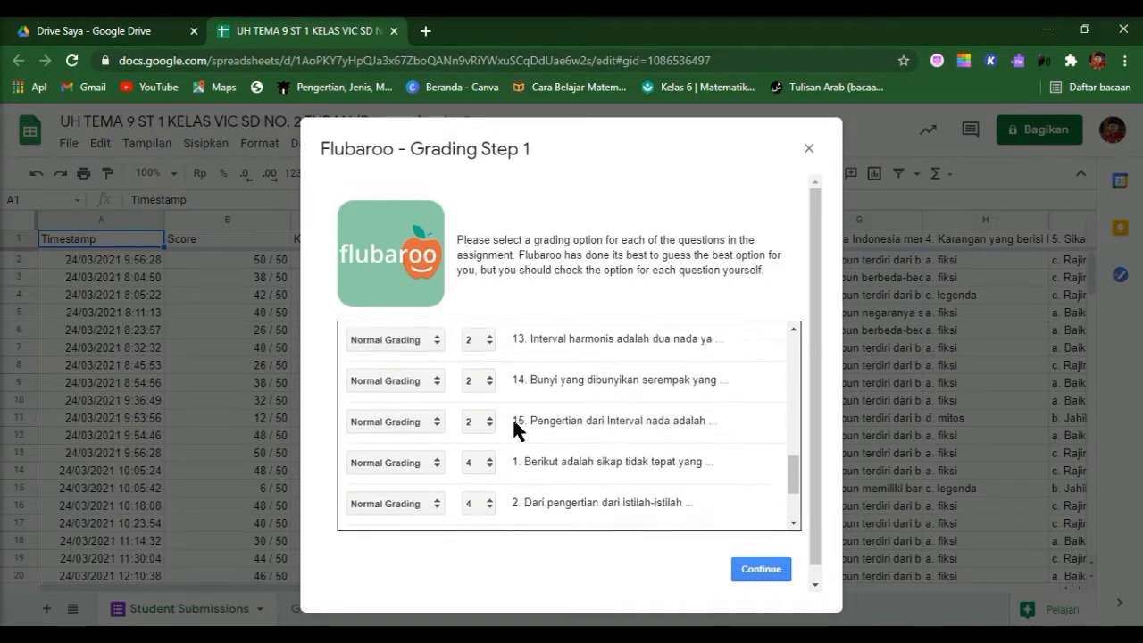
{"action": "scroll", "coordinate": [513, 429], "scroll_direction": "down", "scroll_amount": 1}
{"action": "scroll", "coordinate": [513, 421], "scroll_direction": "up", "scroll_amount": 3}
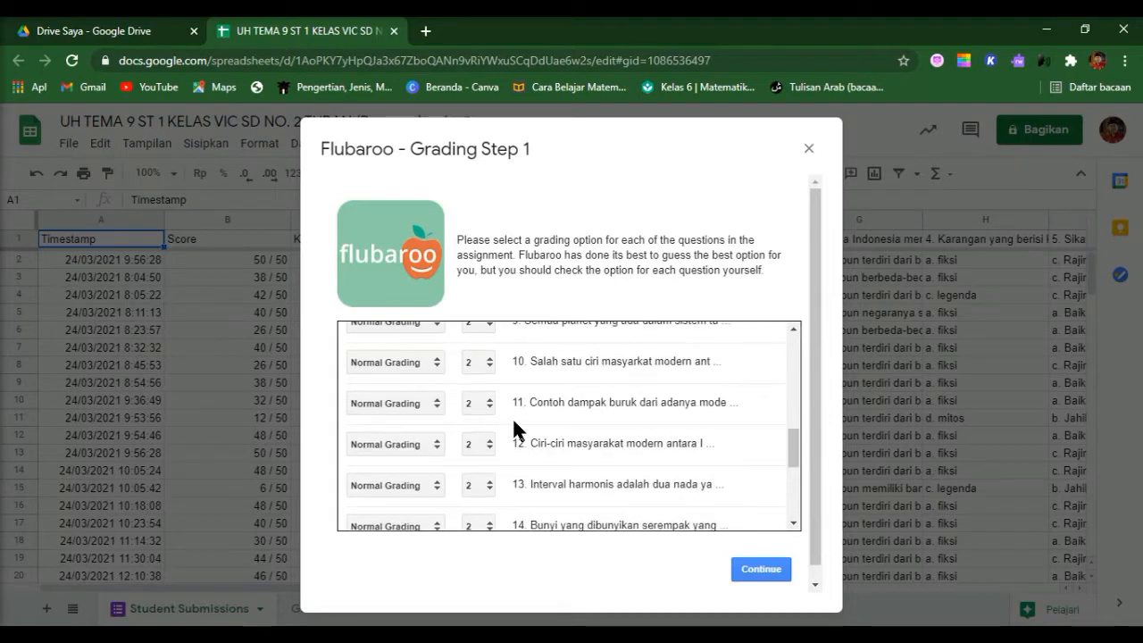
{"action": "scroll", "coordinate": [513, 429], "scroll_direction": "up", "scroll_amount": 1}
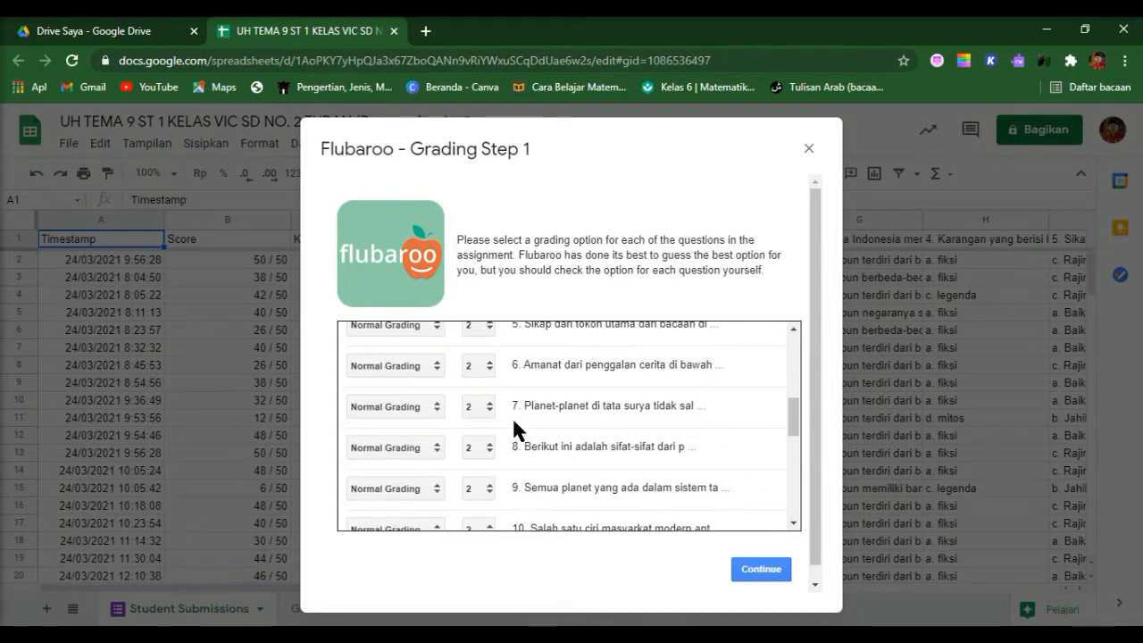
{"action": "scroll", "coordinate": [513, 421], "scroll_direction": "up", "scroll_amount": 1}
{"action": "scroll", "coordinate": [513, 421], "scroll_direction": "up", "scroll_amount": 2}
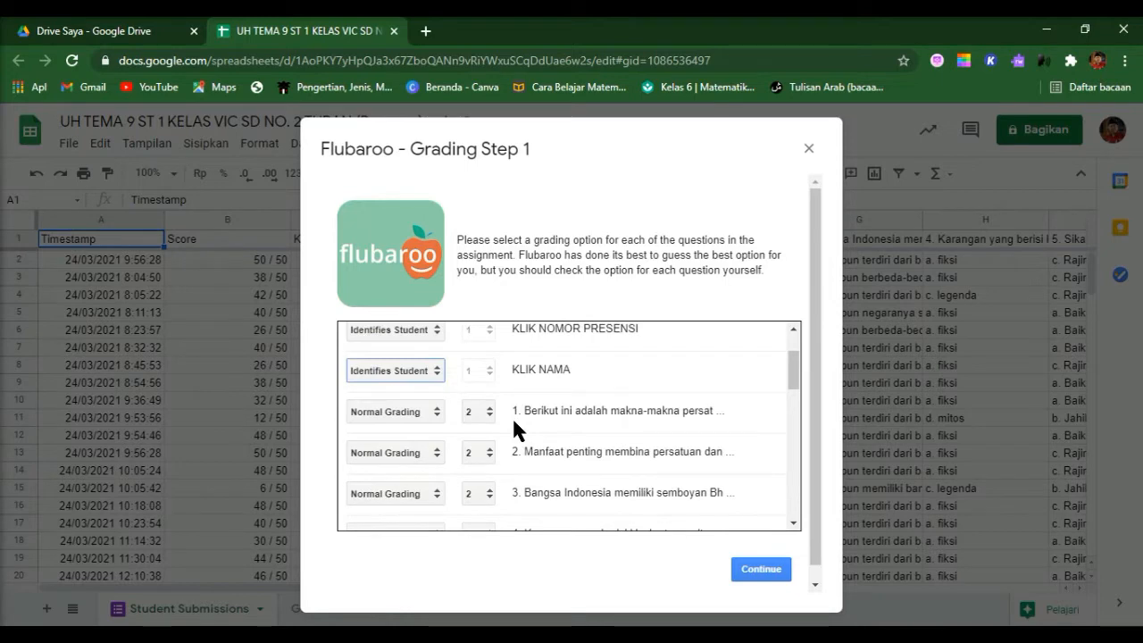
{"action": "scroll", "coordinate": [514, 429], "scroll_direction": "down", "scroll_amount": 5}
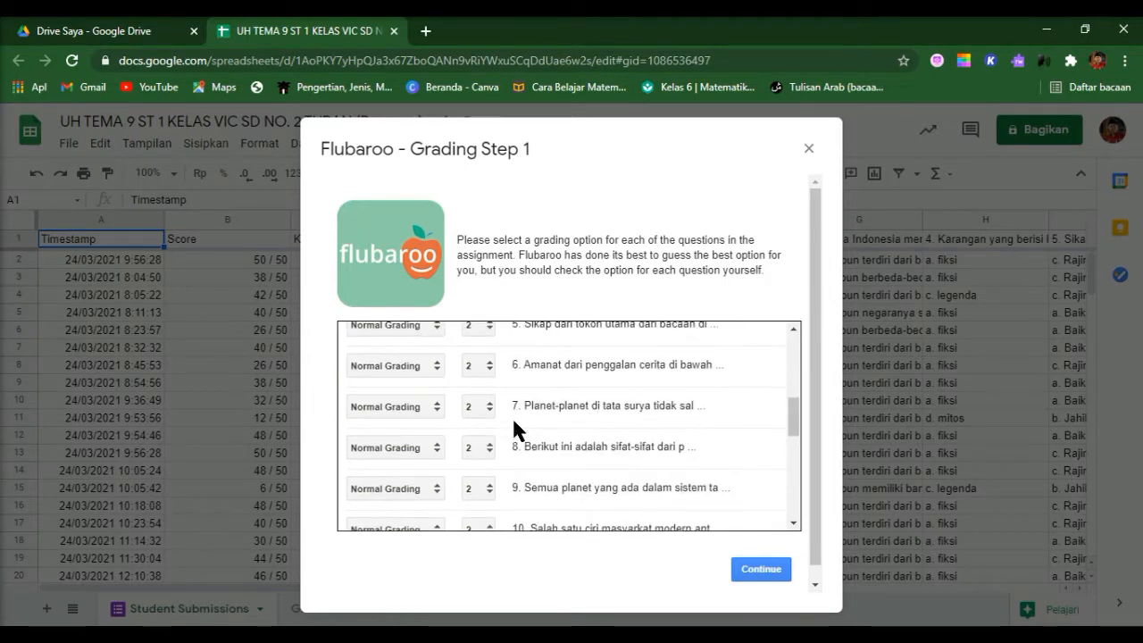
{"action": "scroll", "coordinate": [514, 424], "scroll_direction": "down", "scroll_amount": 4}
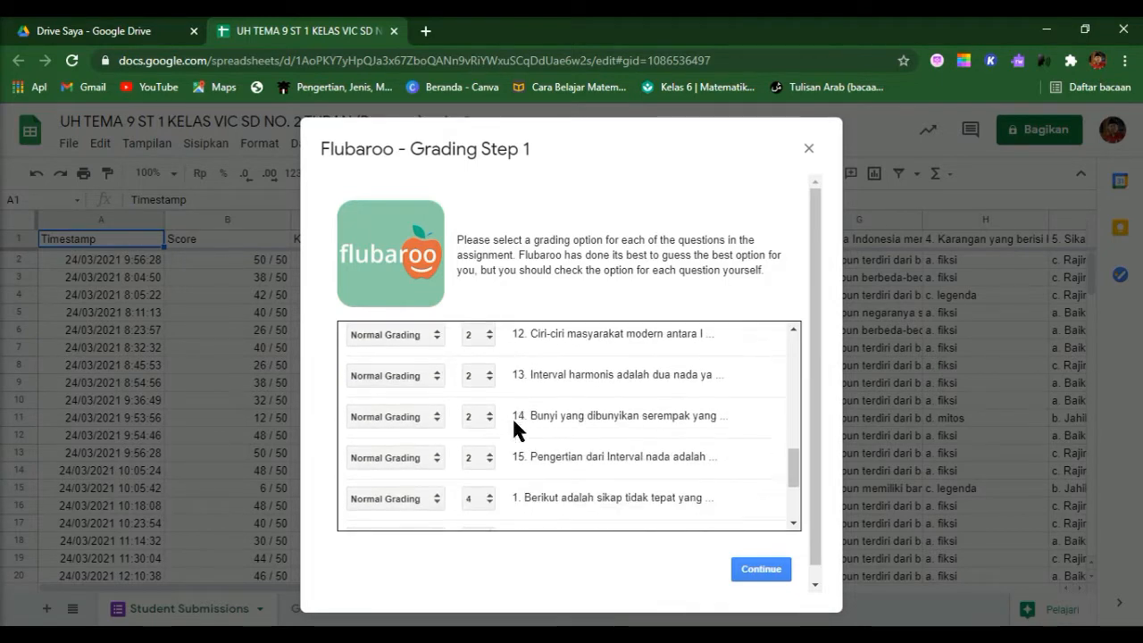
{"action": "scroll", "coordinate": [513, 426], "scroll_direction": "down", "scroll_amount": 1}
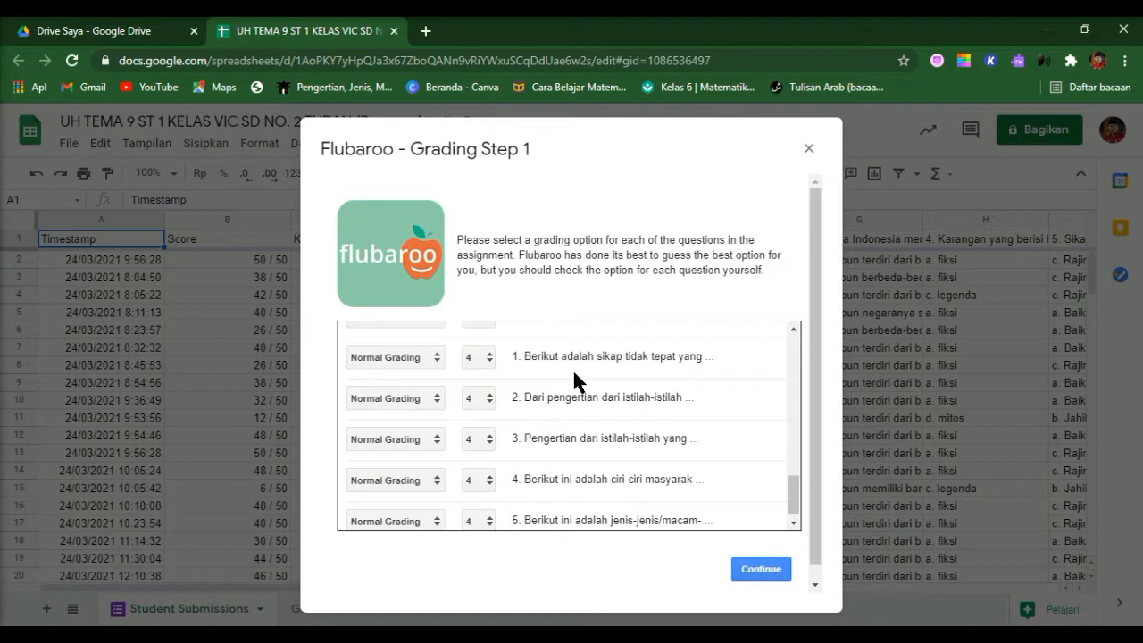
{"action": "scroll", "coordinate": [574, 374], "scroll_direction": "up", "scroll_amount": 1}
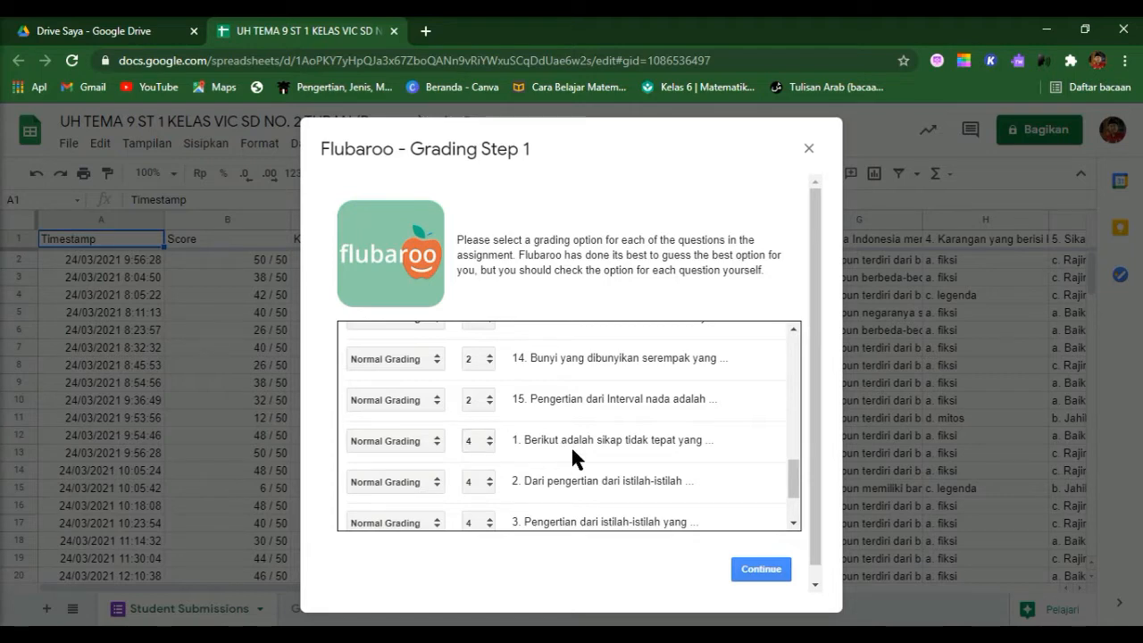
{"action": "scroll", "coordinate": [591, 441], "scroll_direction": "up", "scroll_amount": 8}
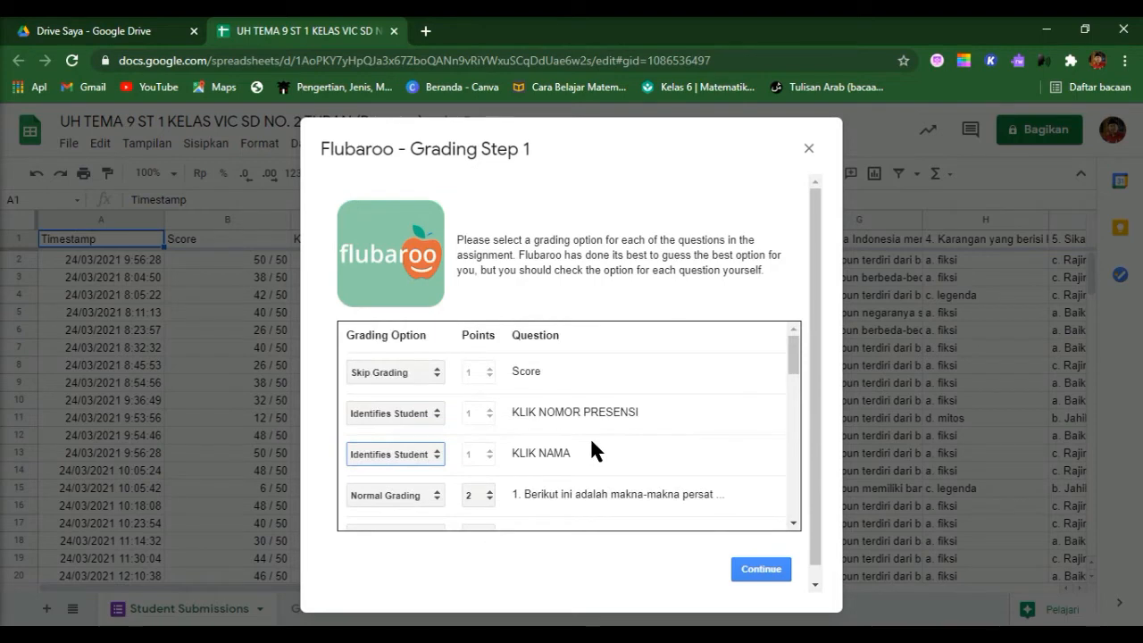
{"action": "scroll", "coordinate": [688, 429], "scroll_direction": "down", "scroll_amount": 4}
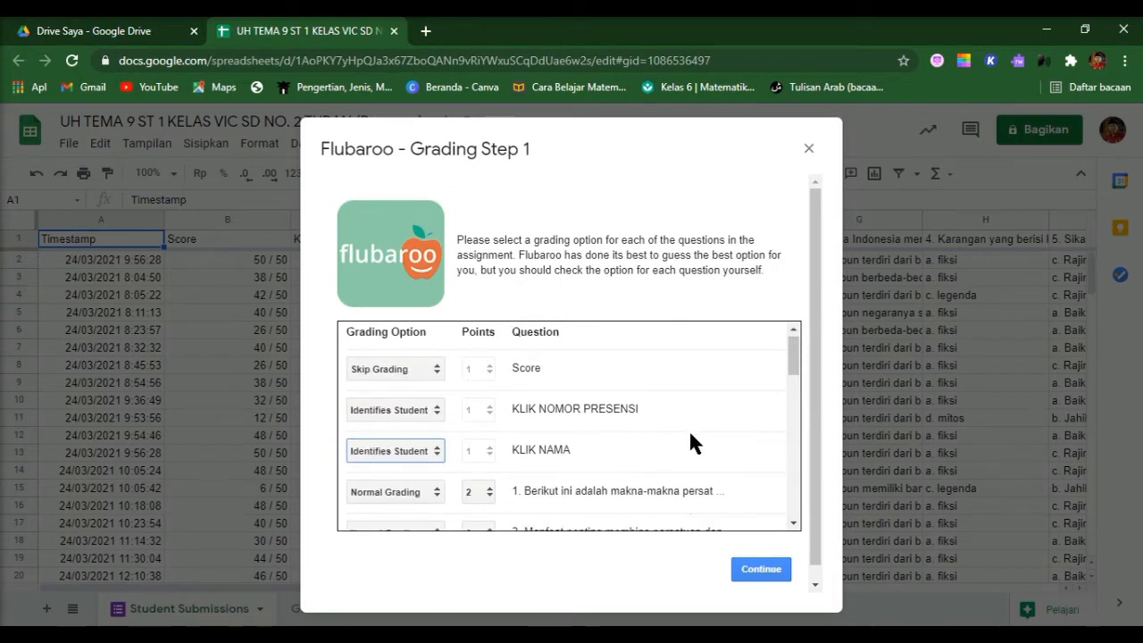
Step: Submit the grading options and agree to proceed despite possible data loss in the existing Grades sheet
{"action": "left_click", "coordinate": [765, 569]}
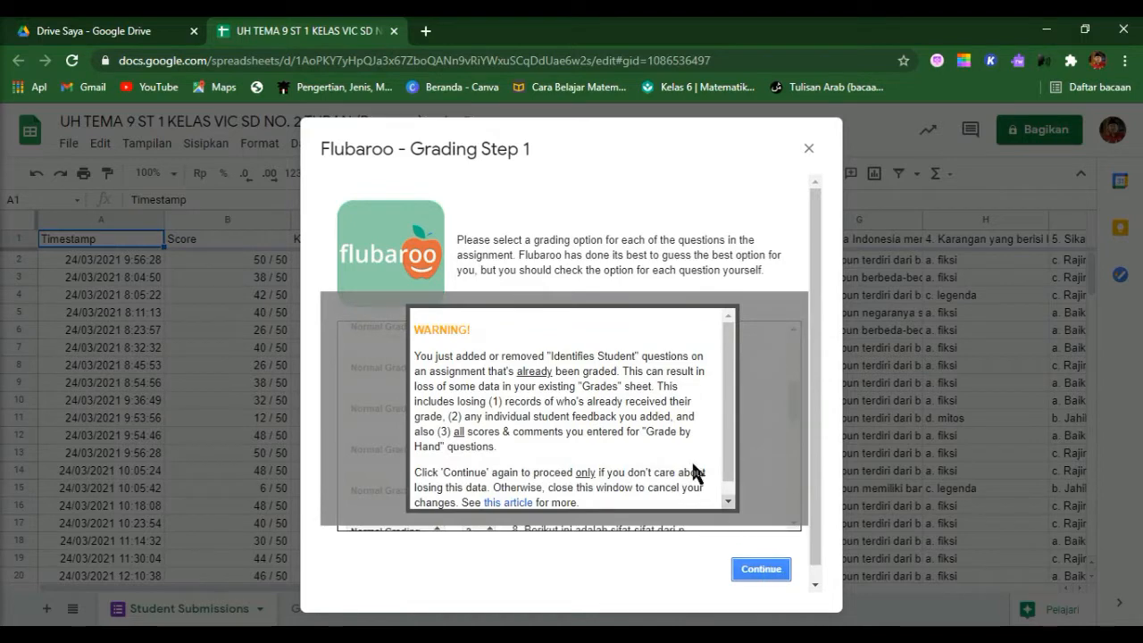
{"action": "scroll", "coordinate": [631, 436], "scroll_direction": "down", "scroll_amount": 2}
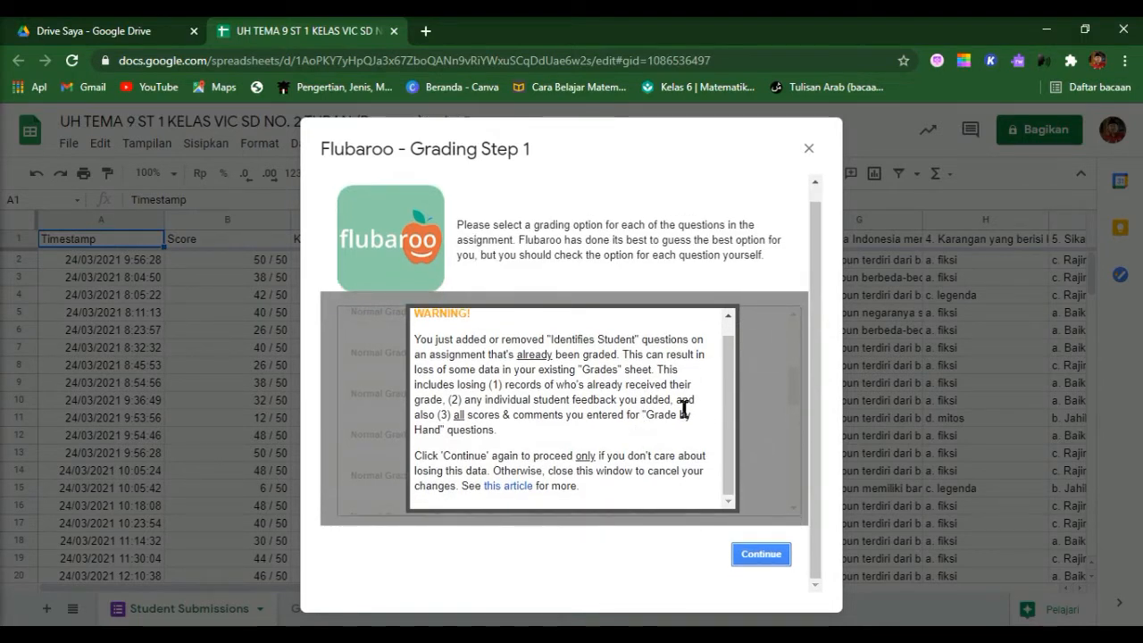
{"action": "left_click", "coordinate": [755, 555]}
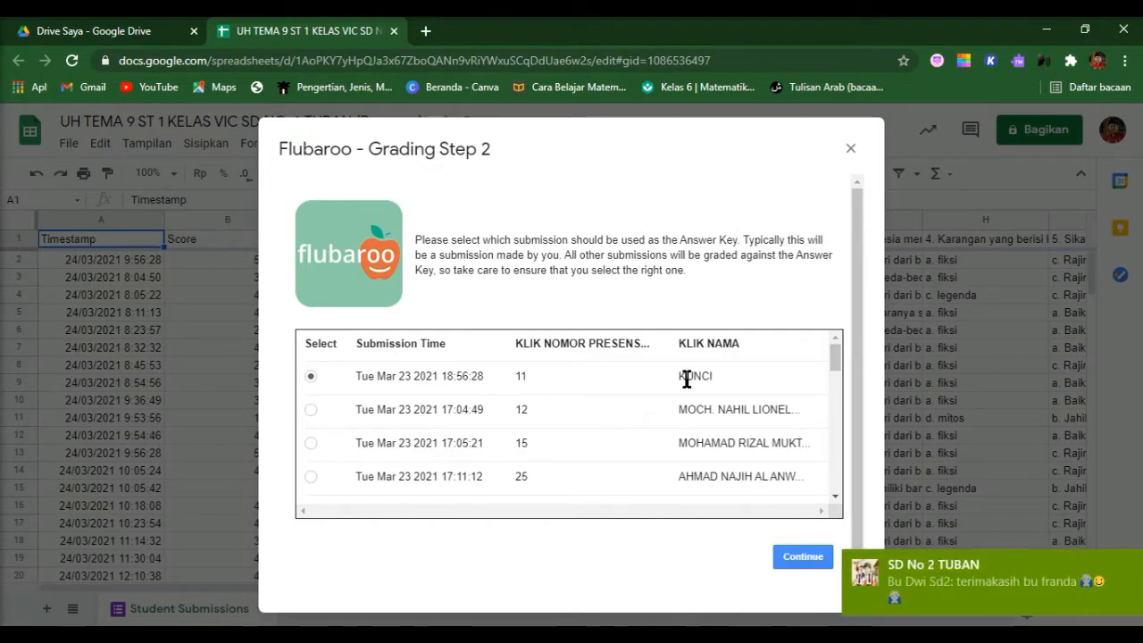
Step: Grade the submissions with the KUNCI submission as the answer key, and close the Grading Complete dialog
{"action": "left_click", "coordinate": [803, 557]}
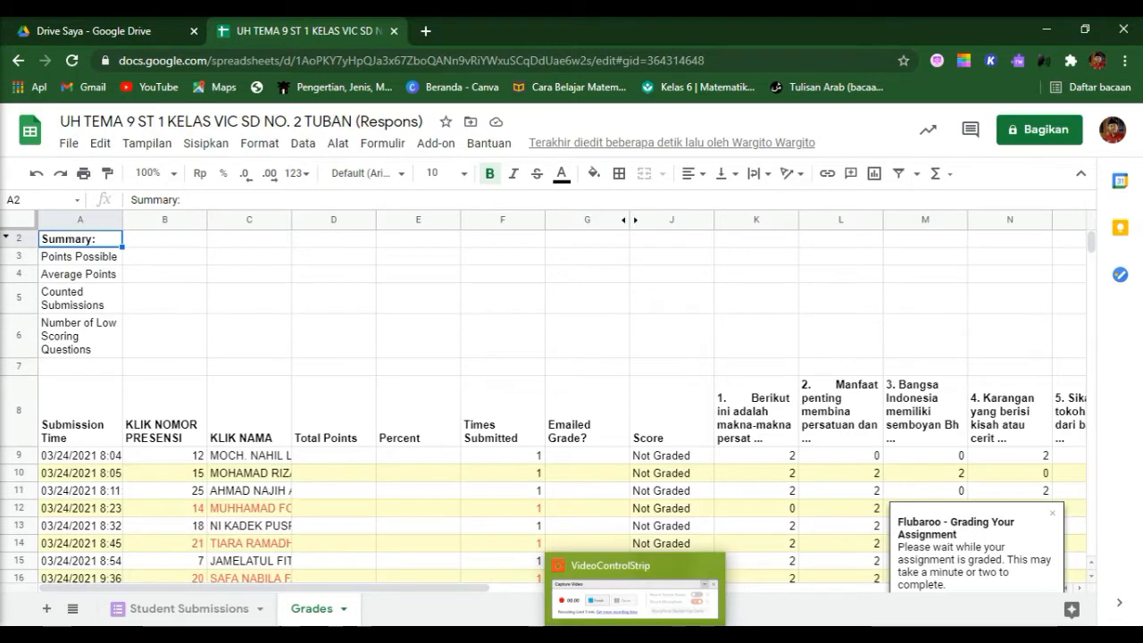
{"action": "scroll", "coordinate": [455, 353], "scroll_direction": "down", "scroll_amount": 3}
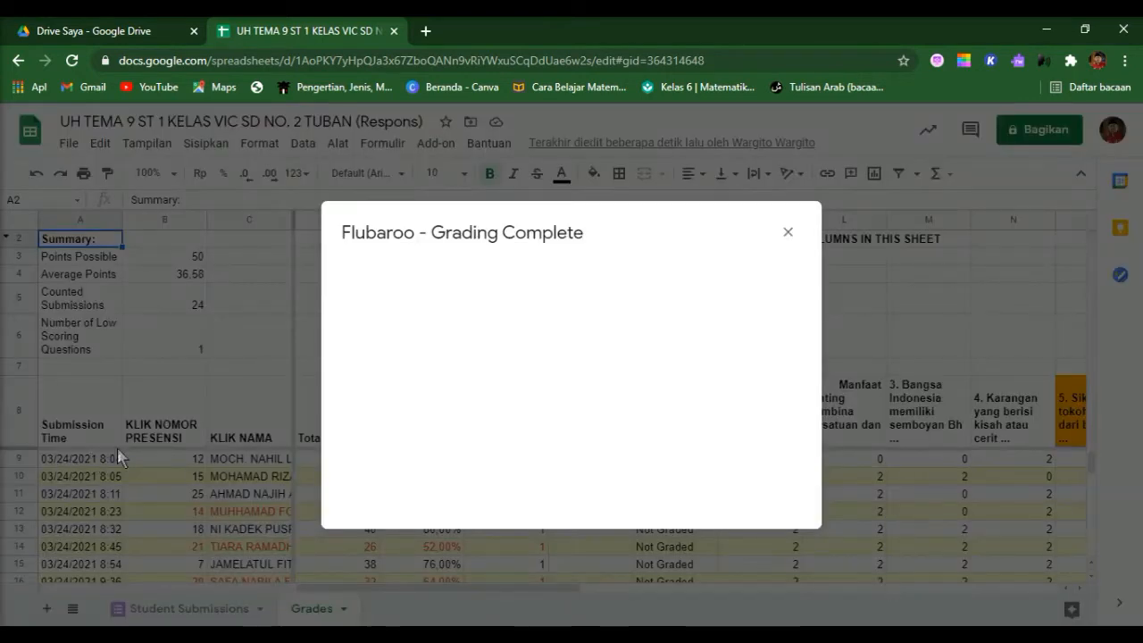
{"action": "left_click", "coordinate": [787, 233]}
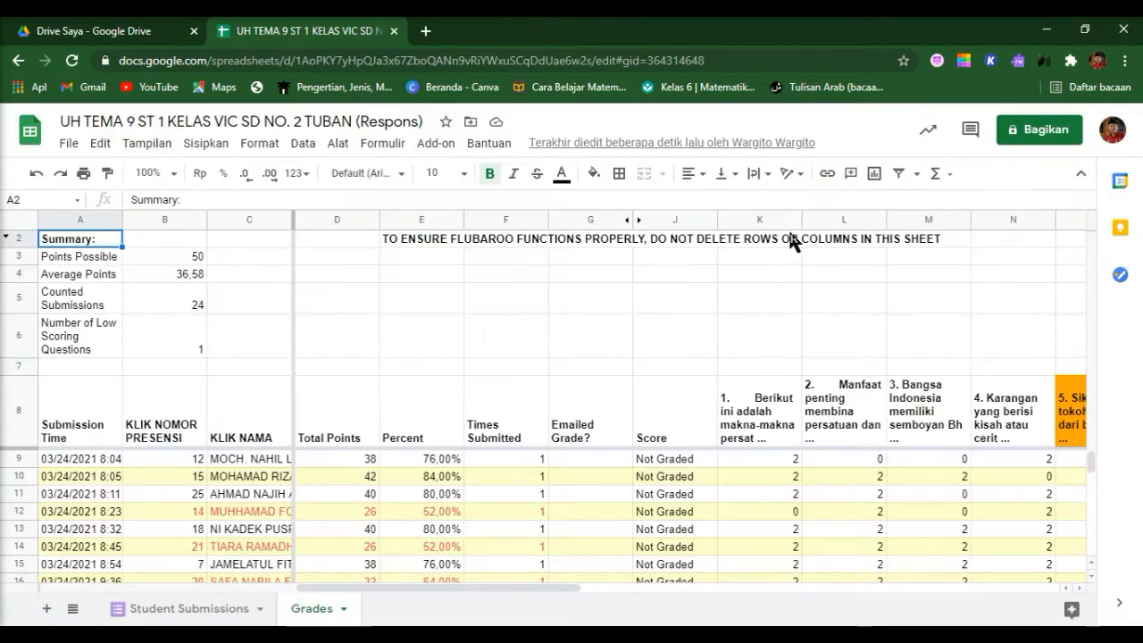
Step: Copy the graded results in the range A9:AD34 of the Grades sheet
{"action": "left_click", "coordinate": [62, 459]}
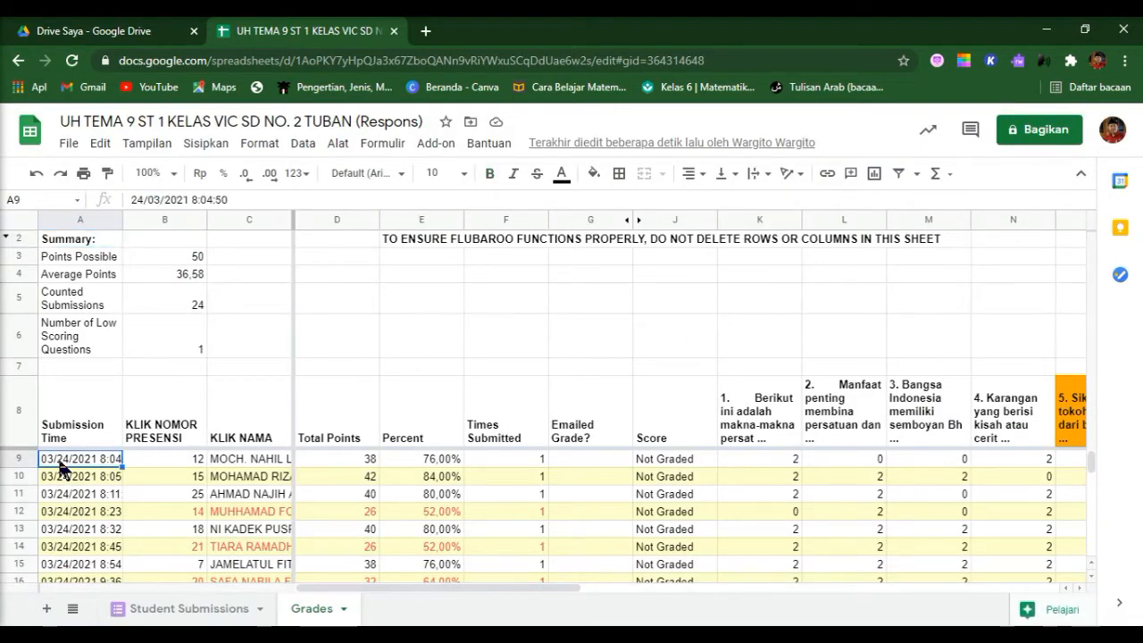
{"action": "key", "text": "shift+Right"}
{"action": "key", "text": "shift+Right"}
{"action": "key", "text": "shift+Right"}
{"action": "key", "text": "shift+Right"}
{"action": "key", "text": "shift+Right"}
{"action": "key", "text": "shift+Right"}
{"action": "key", "text": "shift+Right"}
{"action": "key", "text": "shift+Right"}
{"action": "key", "text": "shift+Right"}
{"action": "key", "text": "shift+Right"}
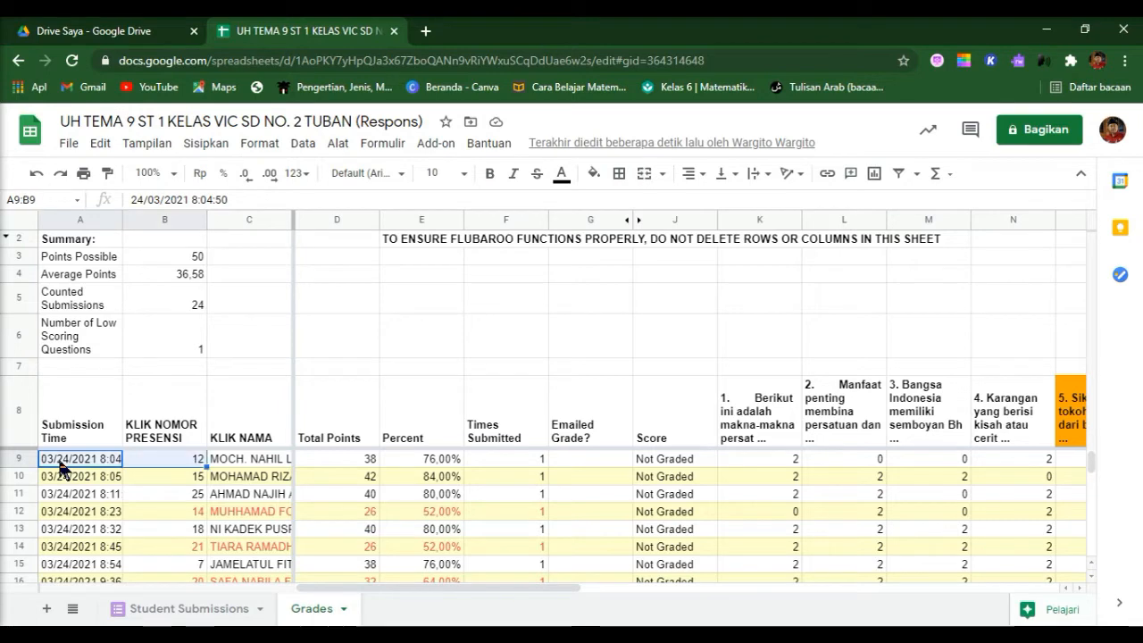
{"action": "key", "text": "shift+Right"}
{"action": "key", "text": "shift+Right"}
{"action": "key", "text": "shift+Right"}
{"action": "key", "text": "shift+Right"}
{"action": "key", "text": "shift+Right"}
{"action": "key", "text": "shift+Right"}
{"action": "key", "text": "shift+Right"}
{"action": "key", "text": "shift+Right"}
{"action": "key", "text": "shift+Right"}
{"action": "key", "text": "shift+Right"}
{"action": "key", "text": "shift+Right"}
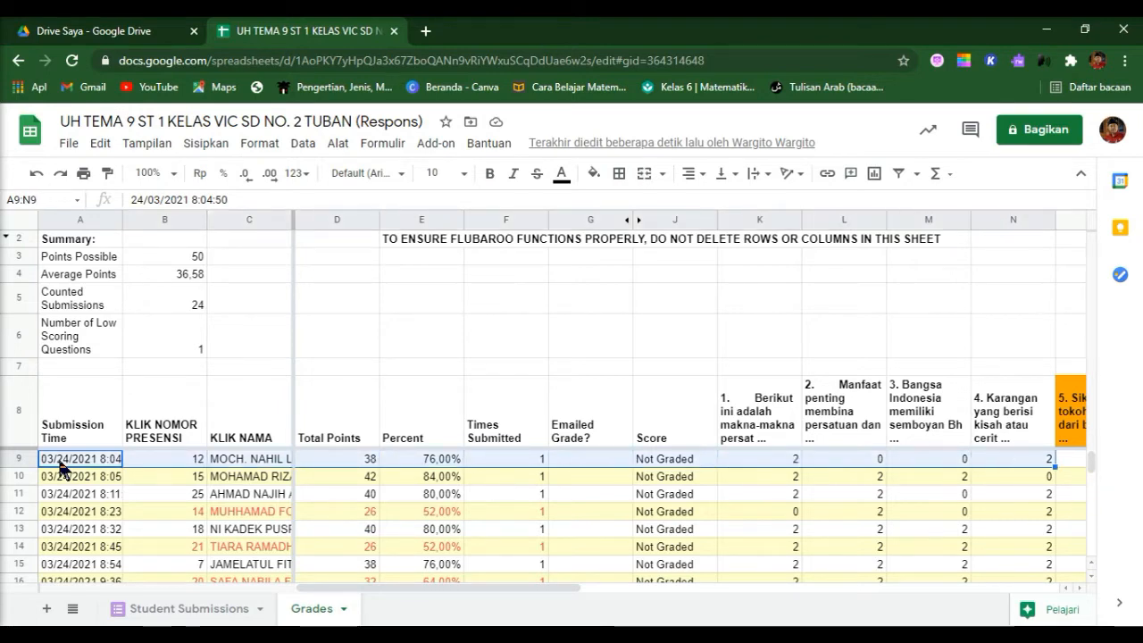
{"action": "key", "text": "shift+Right"}
{"action": "key", "text": "shift+Right"}
{"action": "key", "text": "shift+Right"}
{"action": "key", "text": "shift+Right"}
{"action": "key", "text": "shift+Right"}
{"action": "key", "text": "shift+Right"}
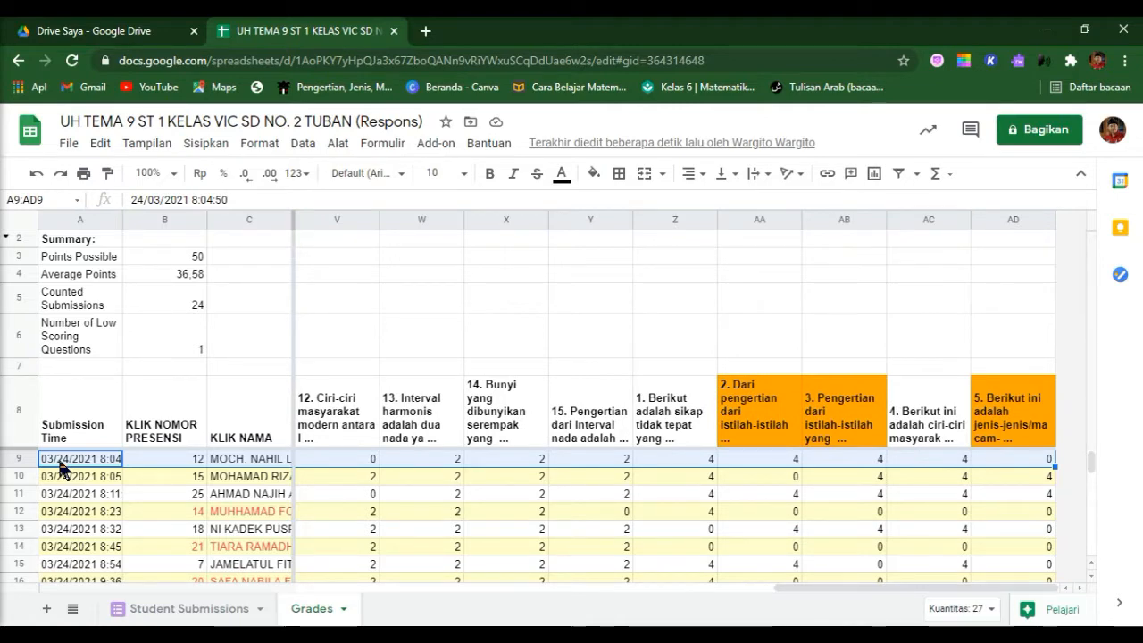
{"action": "key", "text": "shift+Down"}
{"action": "key", "text": "shift+Down"}
{"action": "key", "text": "shift+Down"}
{"action": "key", "text": "shift+Down"}
{"action": "key", "text": "shift+Down"}
{"action": "key", "text": "shift+Down"}
{"action": "key", "text": "shift+Down"}
{"action": "key", "text": "shift+Down"}
{"action": "key", "text": "shift+Down"}
{"action": "key", "text": "shift+Down"}
{"action": "key", "text": "shift+Down"}
{"action": "key", "text": "shift+Down"}
{"action": "key", "text": "shift+Down"}
{"action": "key", "text": "shift+Down"}
{"action": "key", "text": "shift+Down"}
{"action": "key", "text": "shift+Down"}
{"action": "key", "text": "shift+Down"}
{"action": "key", "text": "shift+Down"}
{"action": "key", "text": "shift+Down"}
{"action": "key", "text": "shift+Down"}
{"action": "key", "text": "shift+Down"}
{"action": "key", "text": "shift+Down"}
{"action": "key", "text": "shift+Down"}
{"action": "key", "text": "shift+Down"}
{"action": "key", "text": "shift+Down"}
{"action": "key", "text": "shift+Down"}
{"action": "key", "text": "shift+Down"}
{"action": "key", "text": "shift+Down"}
{"action": "key", "text": "shift+Down"}
{"action": "key", "text": "shift+Down"}
{"action": "key", "text": "shift+Down"}
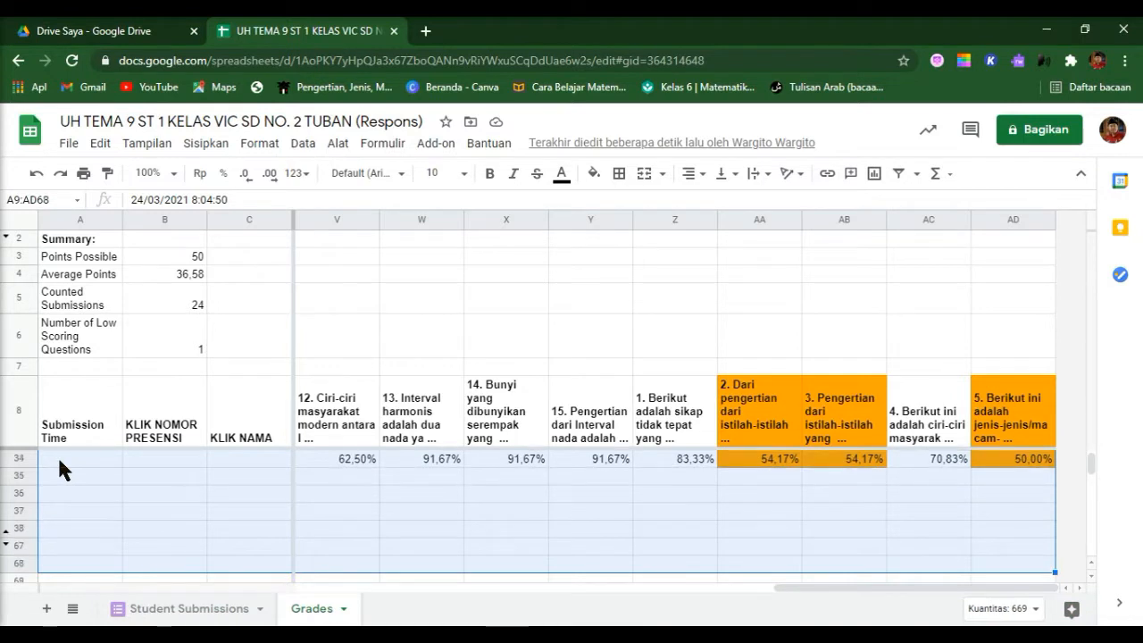
{"action": "key", "text": "shift+Up"}
{"action": "key", "text": "shift+Up"}
{"action": "key", "text": "shift+Up"}
{"action": "key", "text": "shift+Up"}
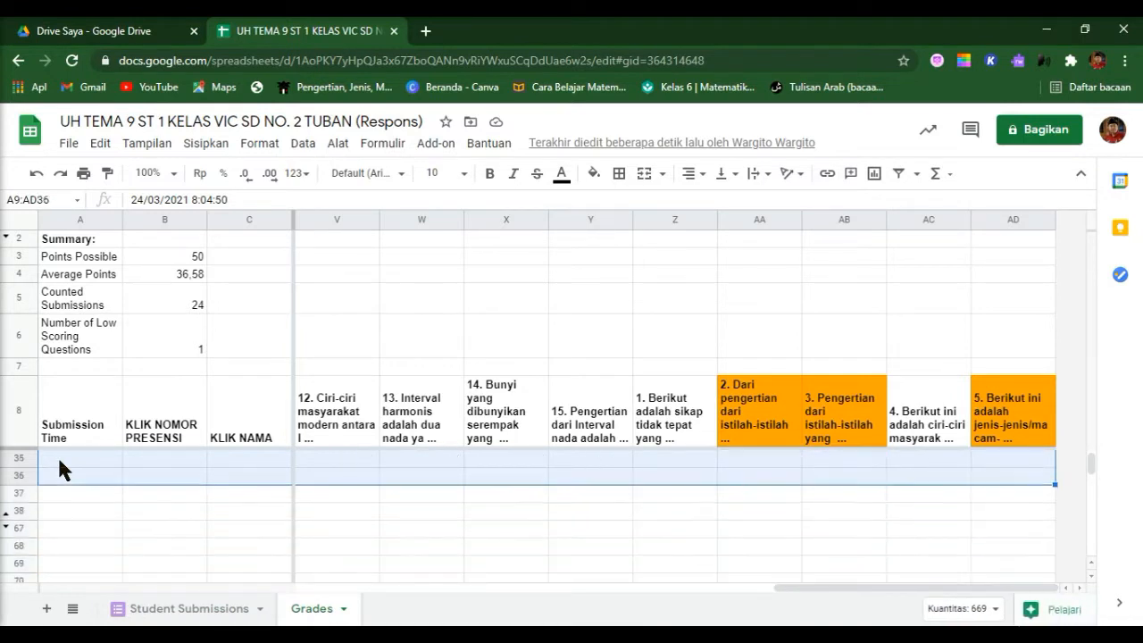
{"action": "key", "text": "shift+Up"}
{"action": "key", "text": "shift+Up"}
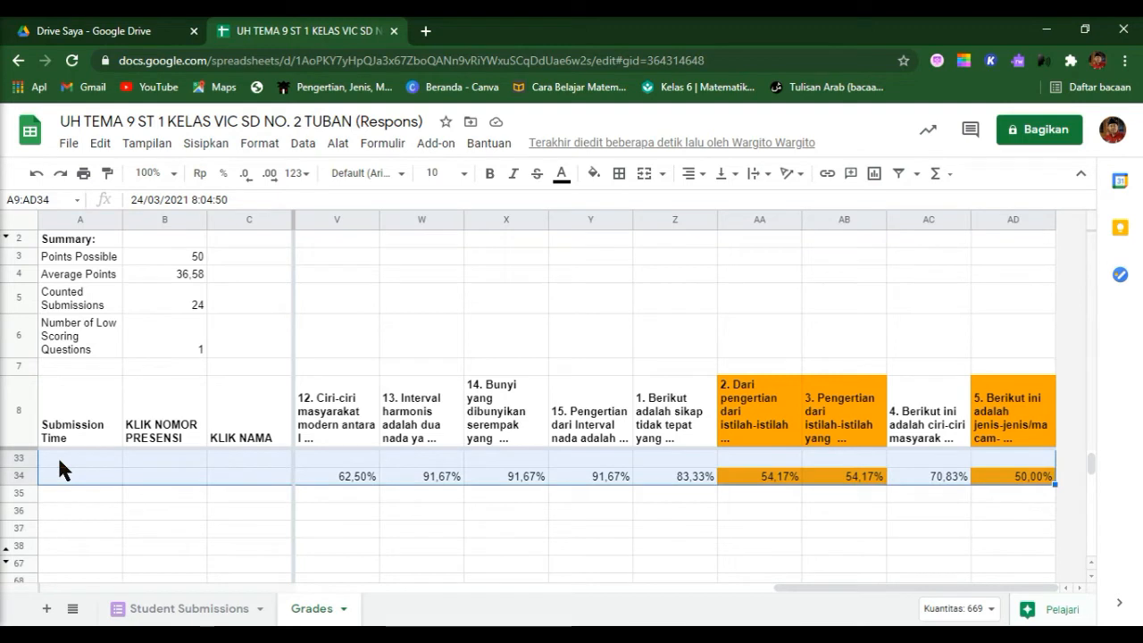
{"action": "key", "text": "ctrl+c"}
Step: Open Excel 2016 with a blank workbook and paste the copied grades starting at cell A4
{"action": "key", "text": "super"}
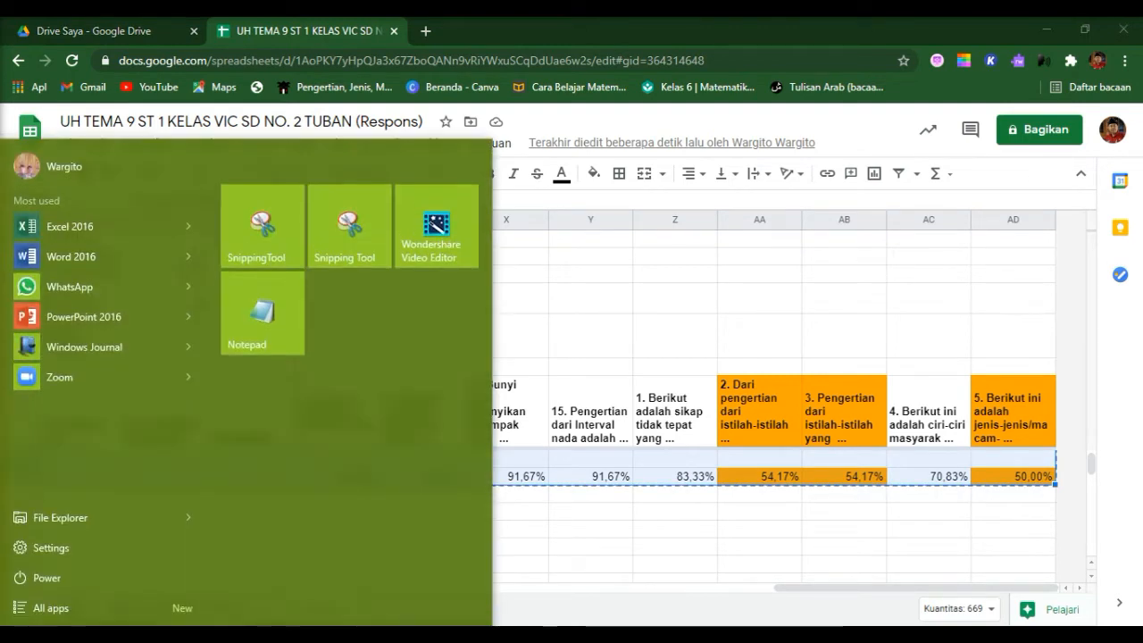
{"action": "left_click", "coordinate": [103, 227]}
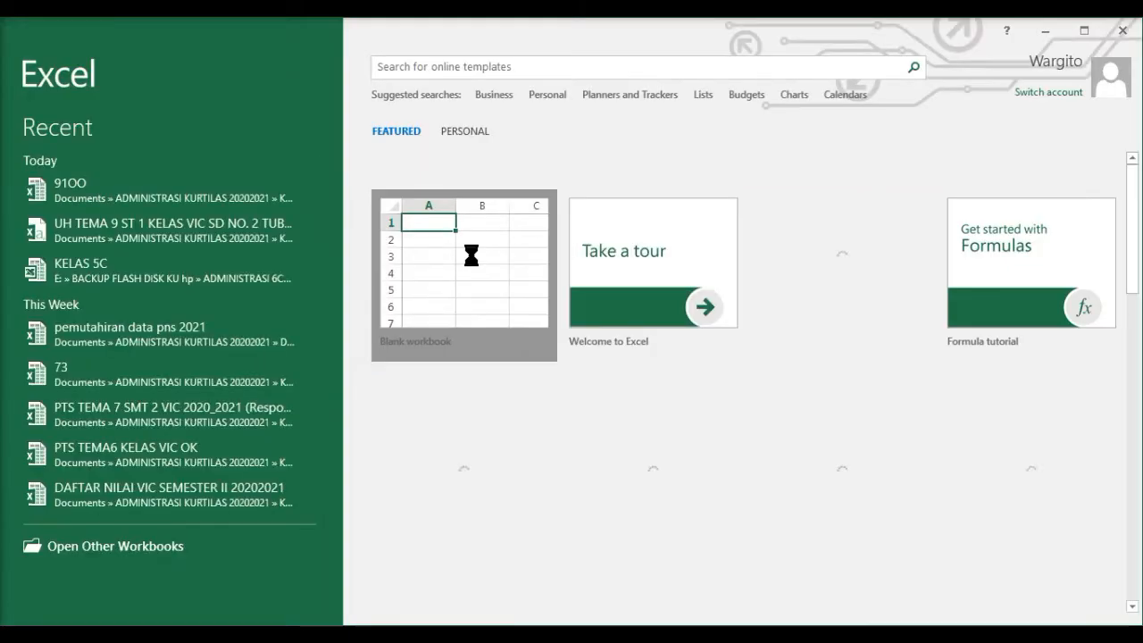
{"action": "left_click", "coordinate": [470, 257]}
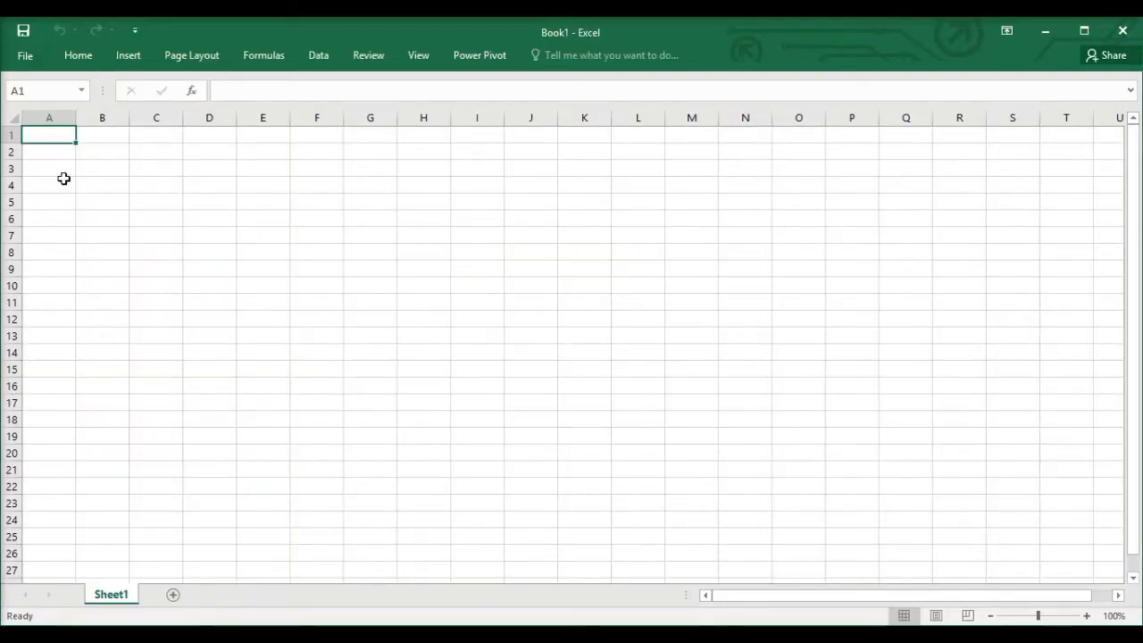
{"action": "left_click", "coordinate": [60, 187]}
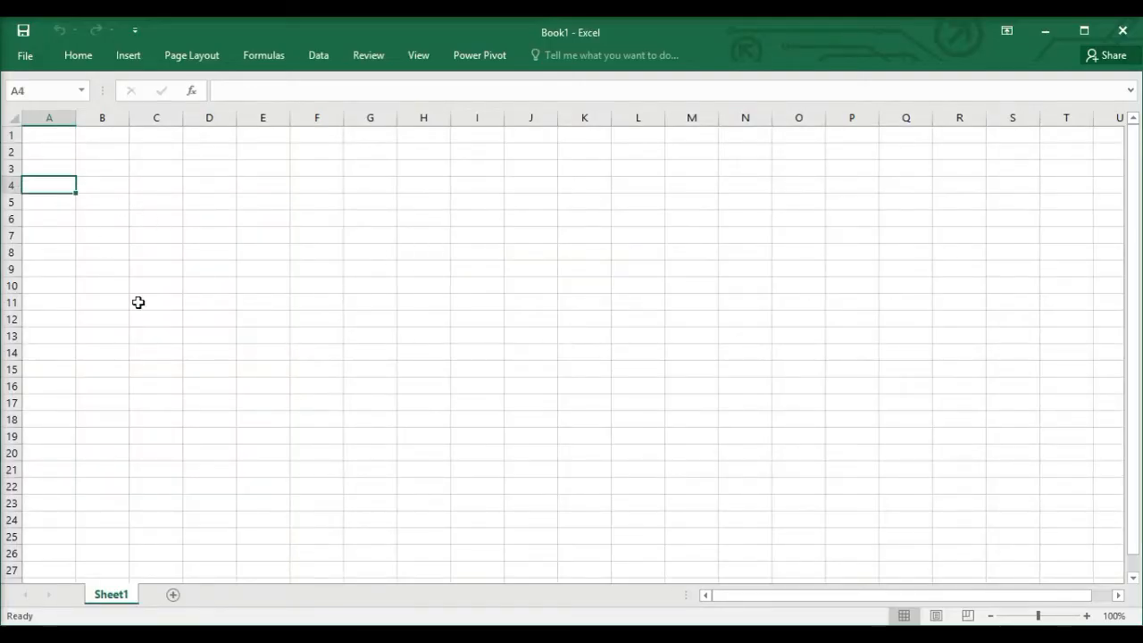
{"action": "key", "text": "ctrl+v"}
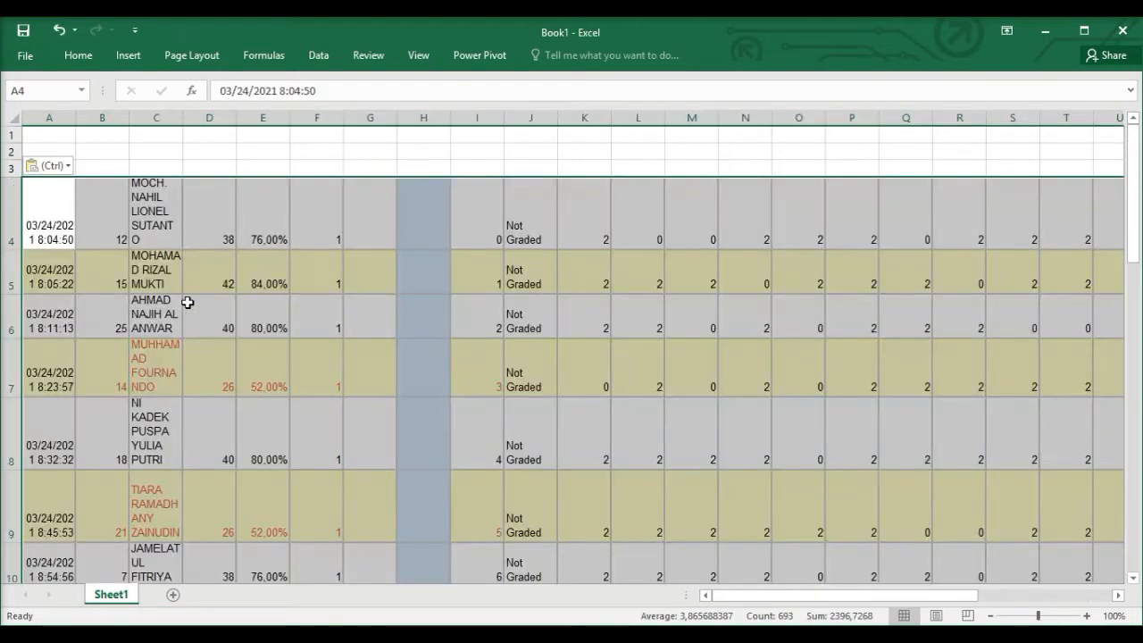
Step: Narrow the per-question score columns K to AD equally so that each just fits a single digit
{"action": "left_click", "coordinate": [309, 286]}
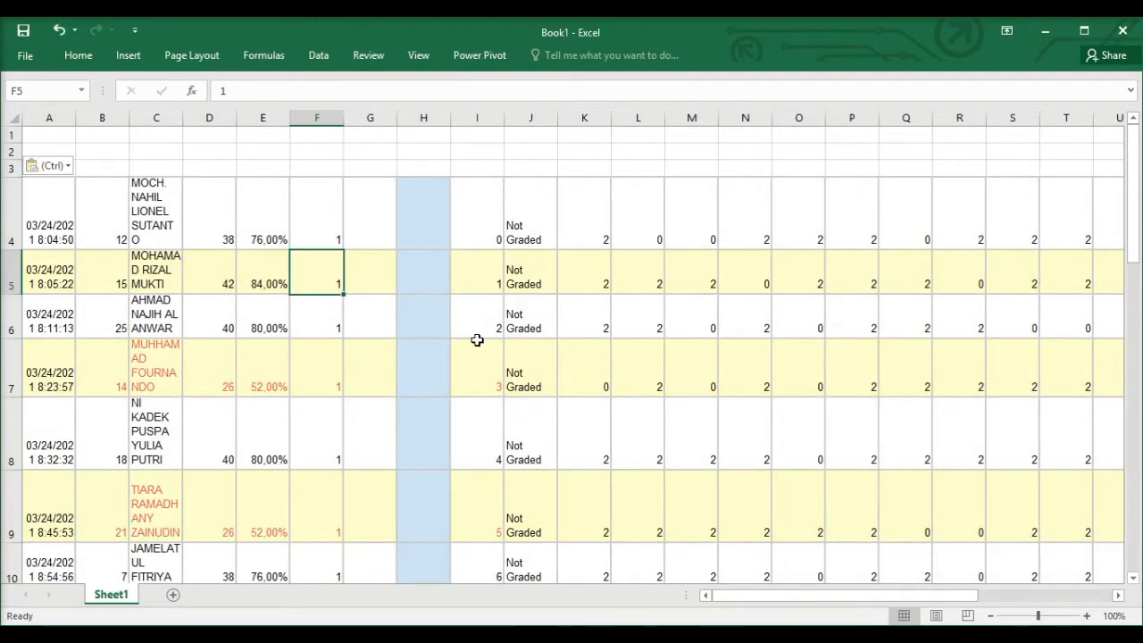
{"action": "left_click", "coordinate": [591, 168]}
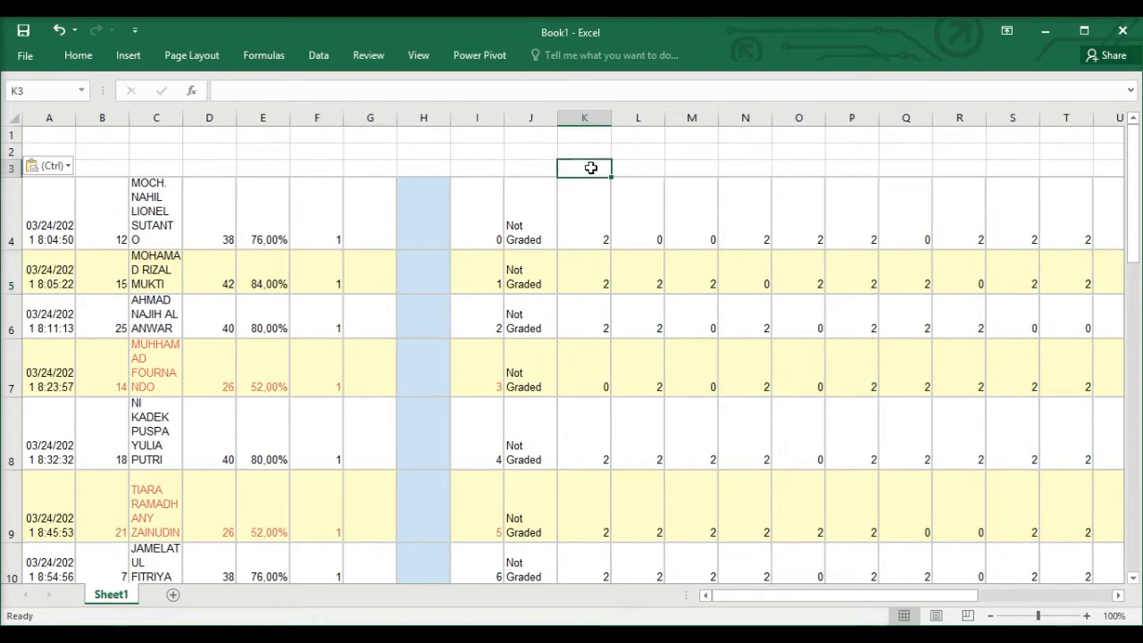
{"action": "left_click_drag", "start_coordinate": [589, 116], "coordinate": [969, 452]}
{"action": "left_click_drag", "start_coordinate": [983, 117], "coordinate": [950, 212]}
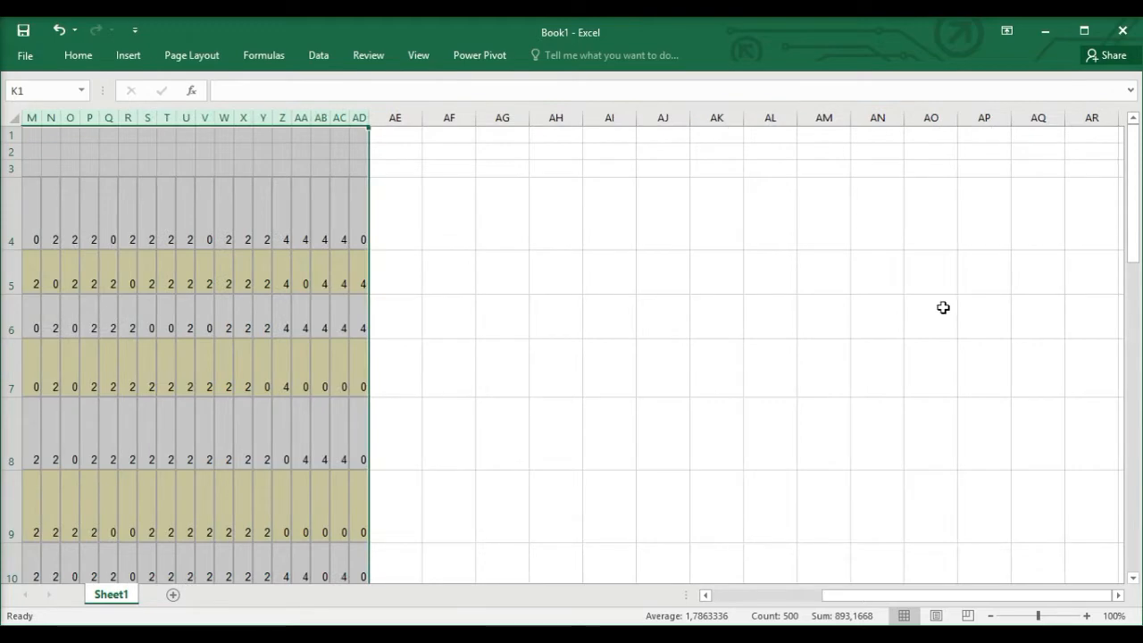
{"action": "left_click", "coordinate": [607, 313]}
{"action": "left_click_drag", "start_coordinate": [900, 596], "coordinate": [790, 596]}
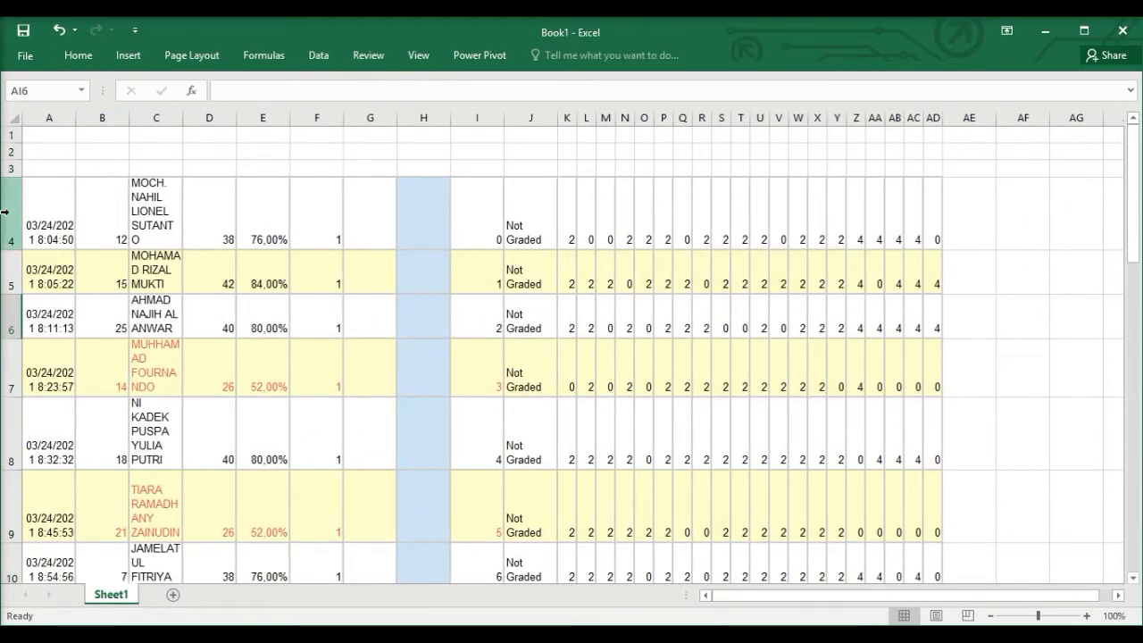
Step: Reduce the height of rows 4 to 29 equally to about one line of text
{"action": "left_click_drag", "start_coordinate": [17, 207], "coordinate": [65, 387]}
{"action": "left_click_drag", "start_coordinate": [12, 360], "coordinate": [13, 328]}
{"action": "scroll", "coordinate": [299, 336], "scroll_direction": "up", "scroll_amount": 8}
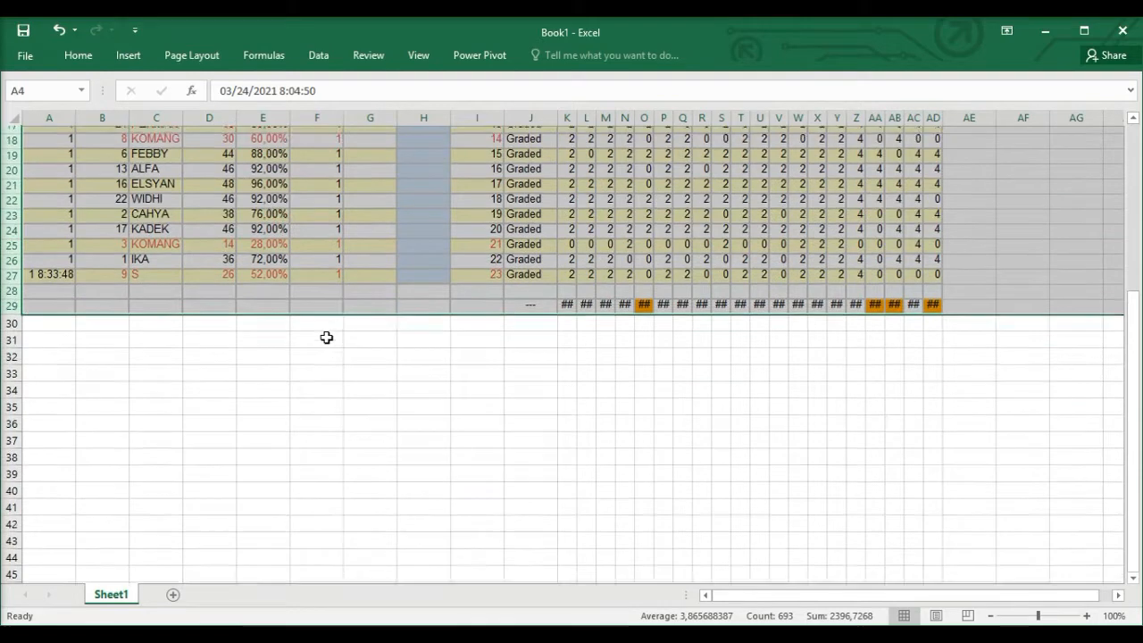
{"action": "left_click", "coordinate": [1058, 365]}
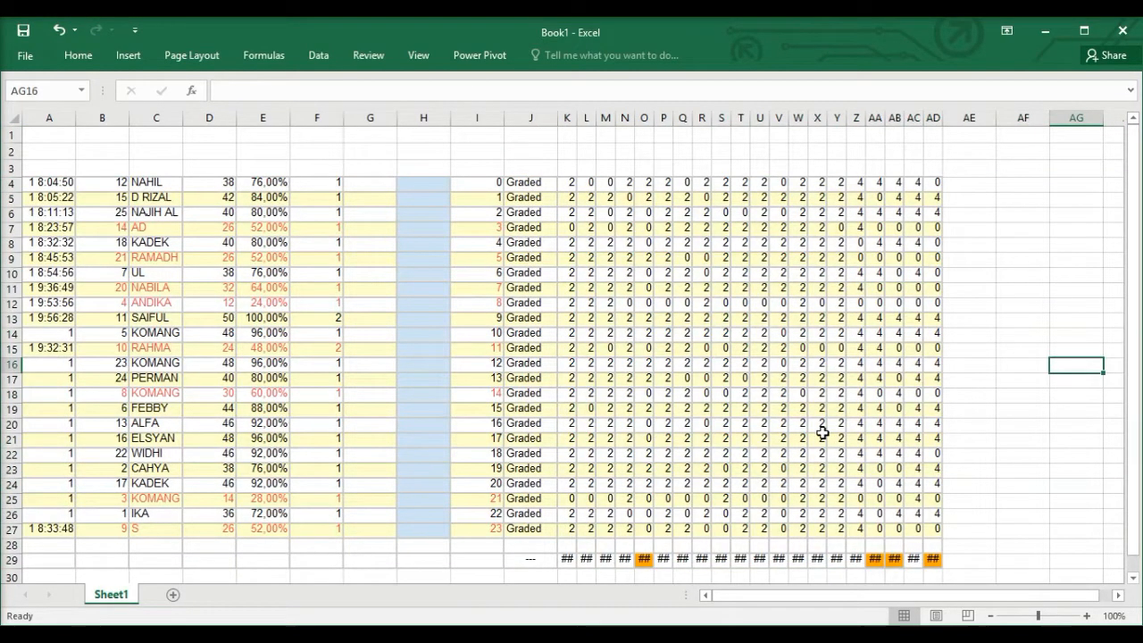
{"action": "mouse_move", "coordinate": [634, 636]}
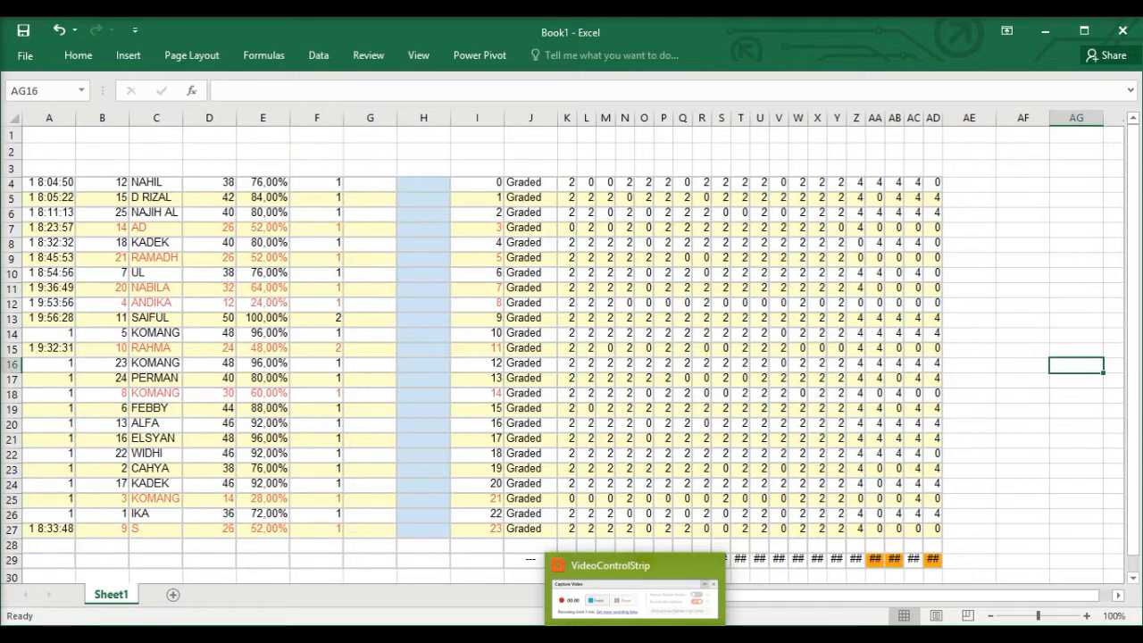
{"action": "left_click", "coordinate": [635, 633]}
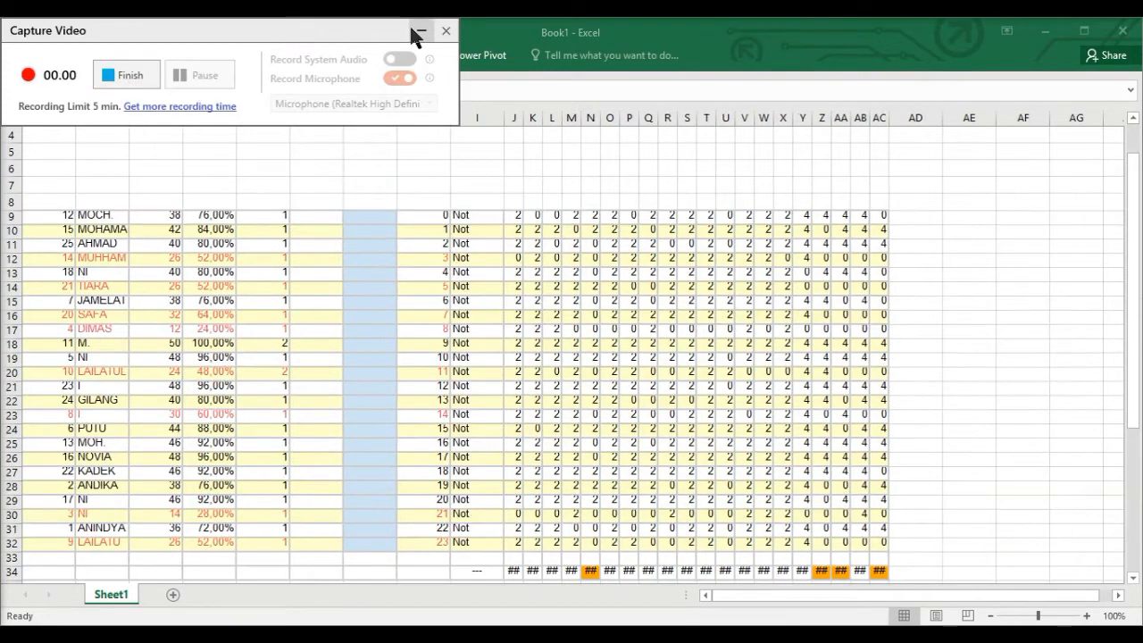
{"action": "left_click", "coordinate": [411, 29]}
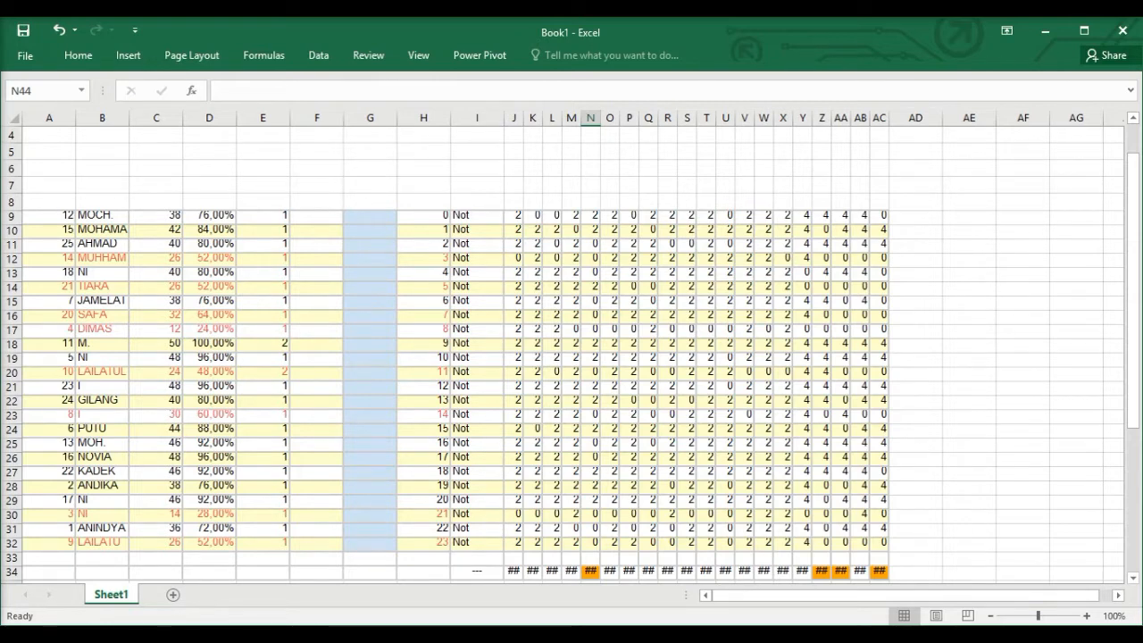
Step: Switch to workbook 83 and examine the Tema 8 Sub Tema 3 analysis sheet, including its score table, most-missed questions, causes and follow-up sections
{"action": "left_click", "coordinate": [634, 636]}
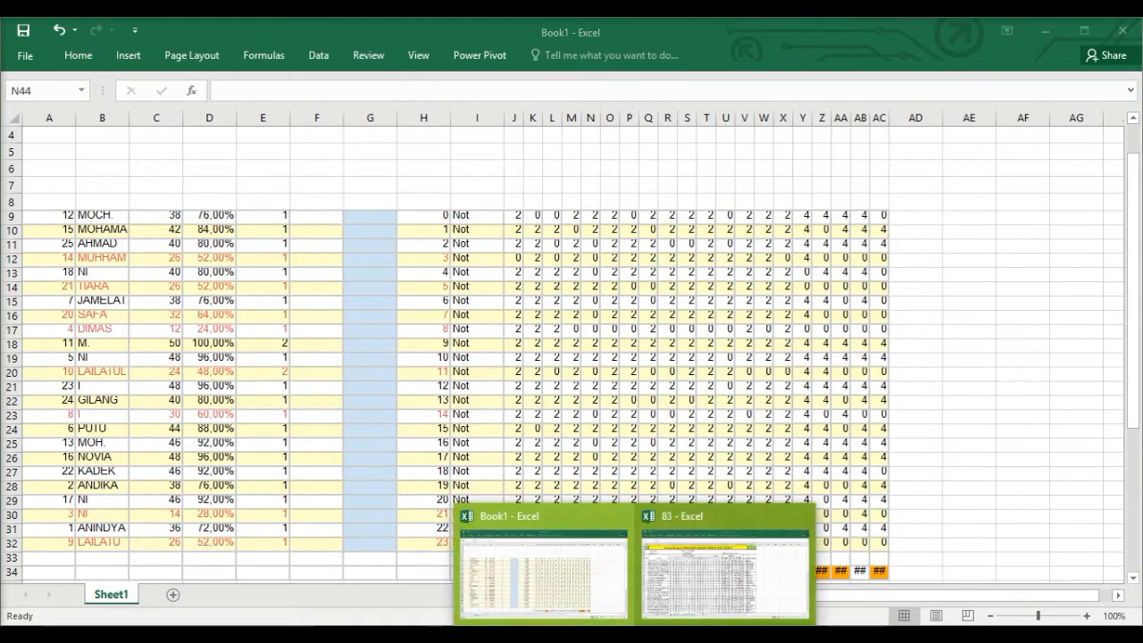
{"action": "left_click", "coordinate": [688, 597]}
{"action": "left_click", "coordinate": [441, 317]}
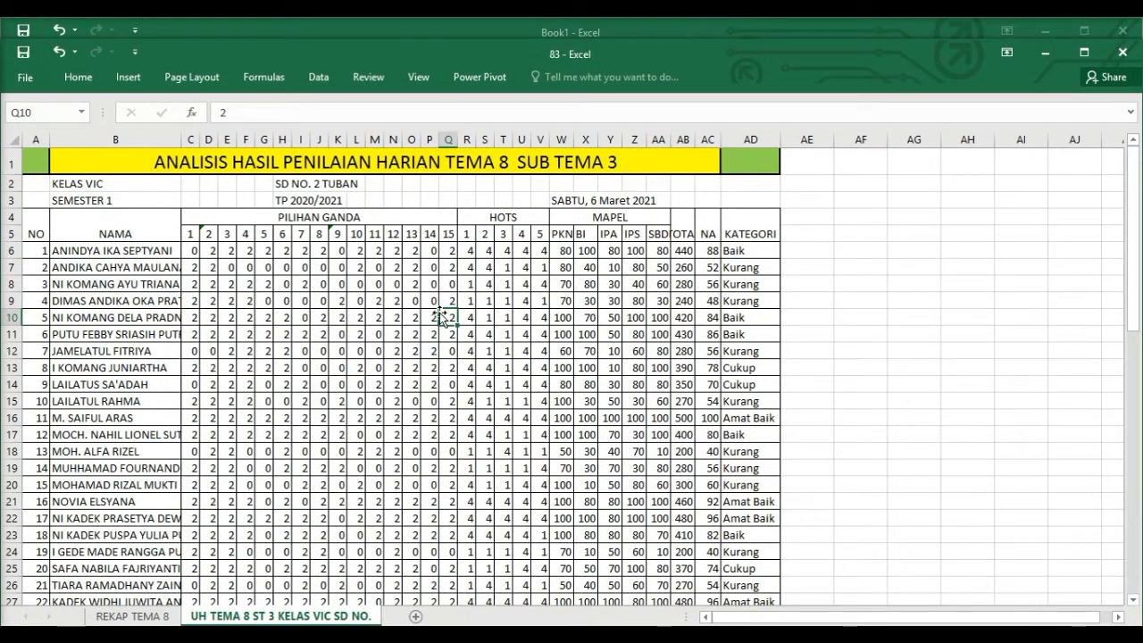
{"action": "scroll", "coordinate": [440, 317], "scroll_direction": "down", "scroll_amount": 4}
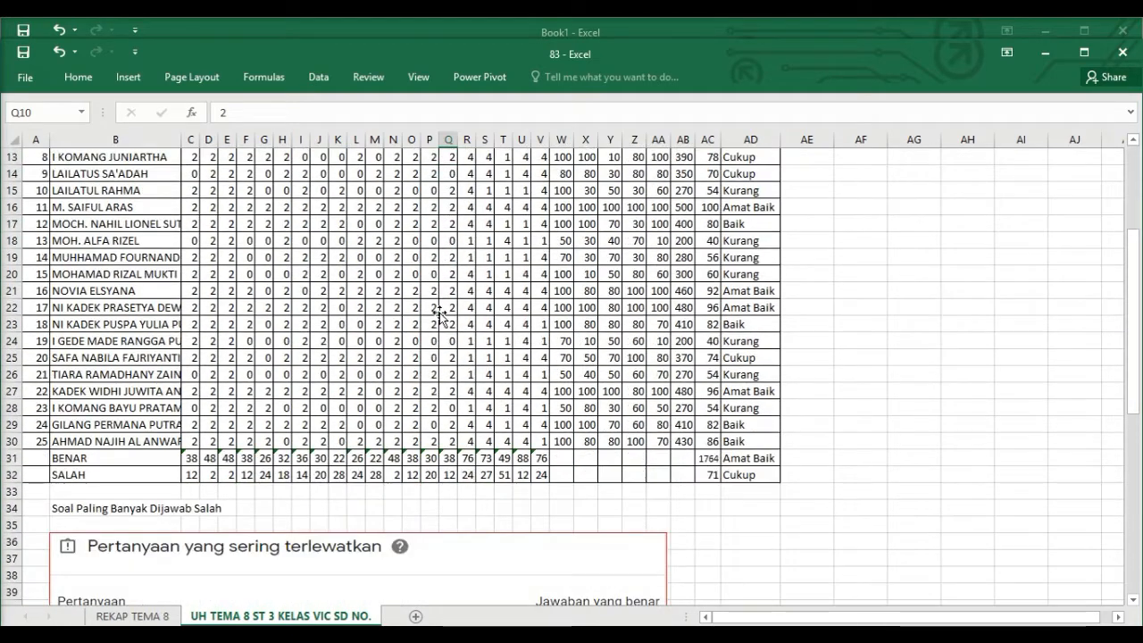
{"action": "scroll", "coordinate": [440, 317], "scroll_direction": "down", "scroll_amount": 3}
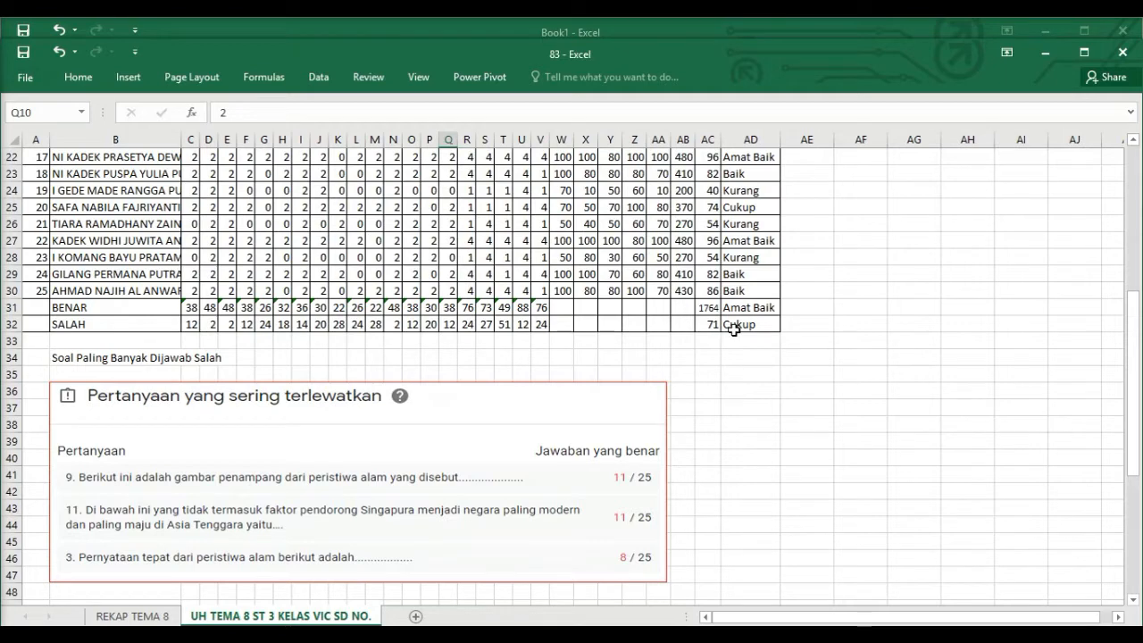
{"action": "scroll", "coordinate": [429, 373], "scroll_direction": "down", "scroll_amount": 2}
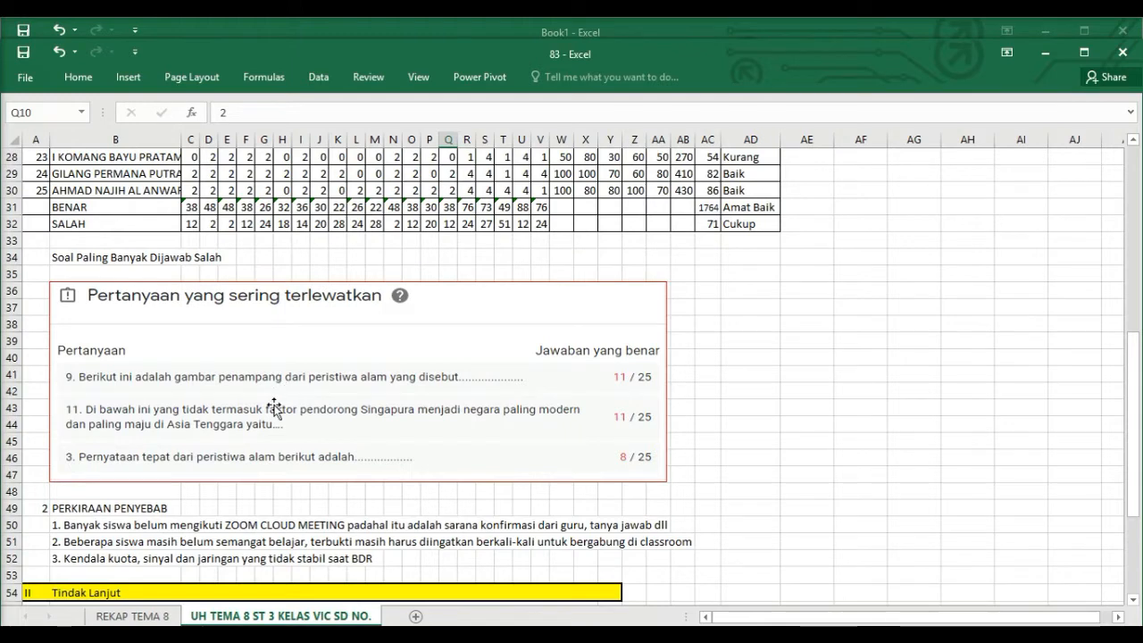
{"action": "scroll", "coordinate": [272, 411], "scroll_direction": "down", "scroll_amount": 2}
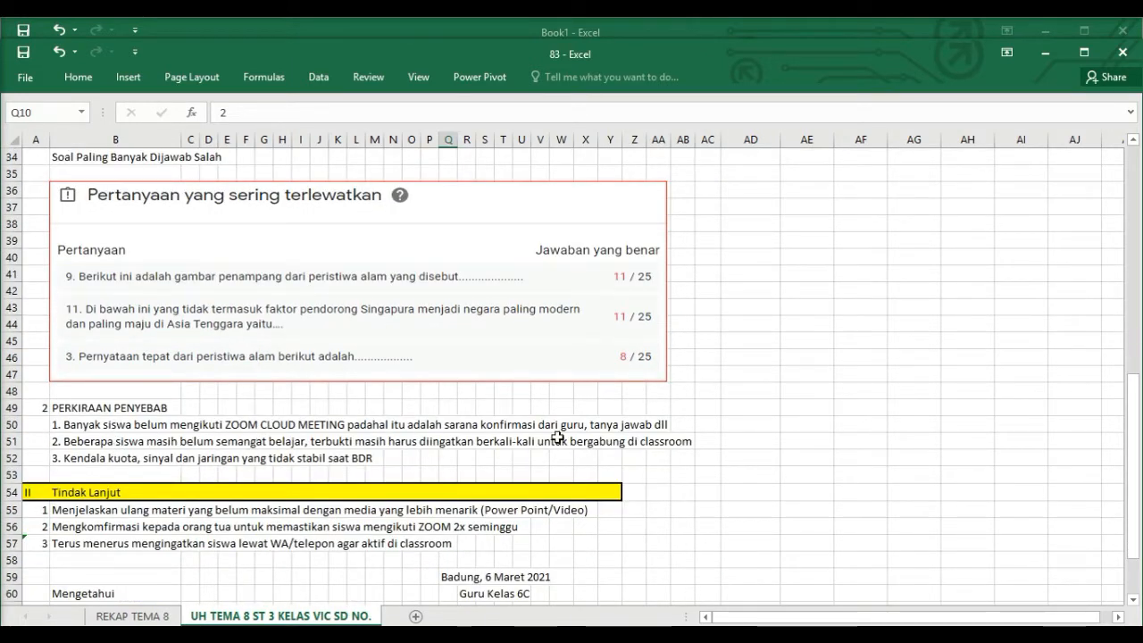
{"action": "scroll", "coordinate": [453, 444], "scroll_direction": "down", "scroll_amount": 1}
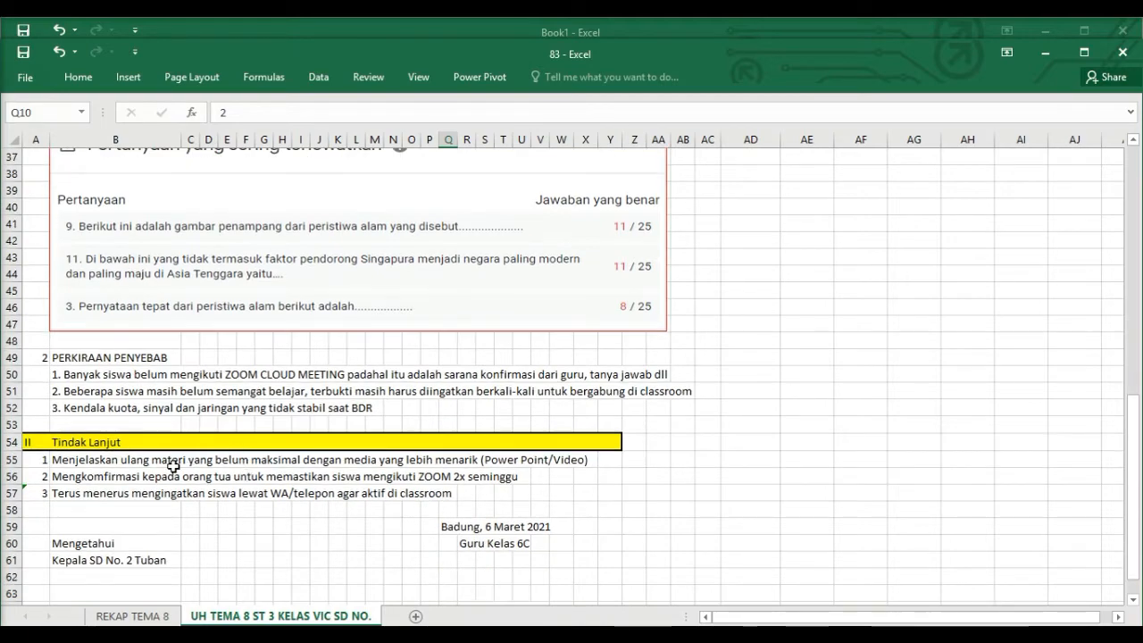
{"action": "scroll", "coordinate": [172, 466], "scroll_direction": "down", "scroll_amount": 4}
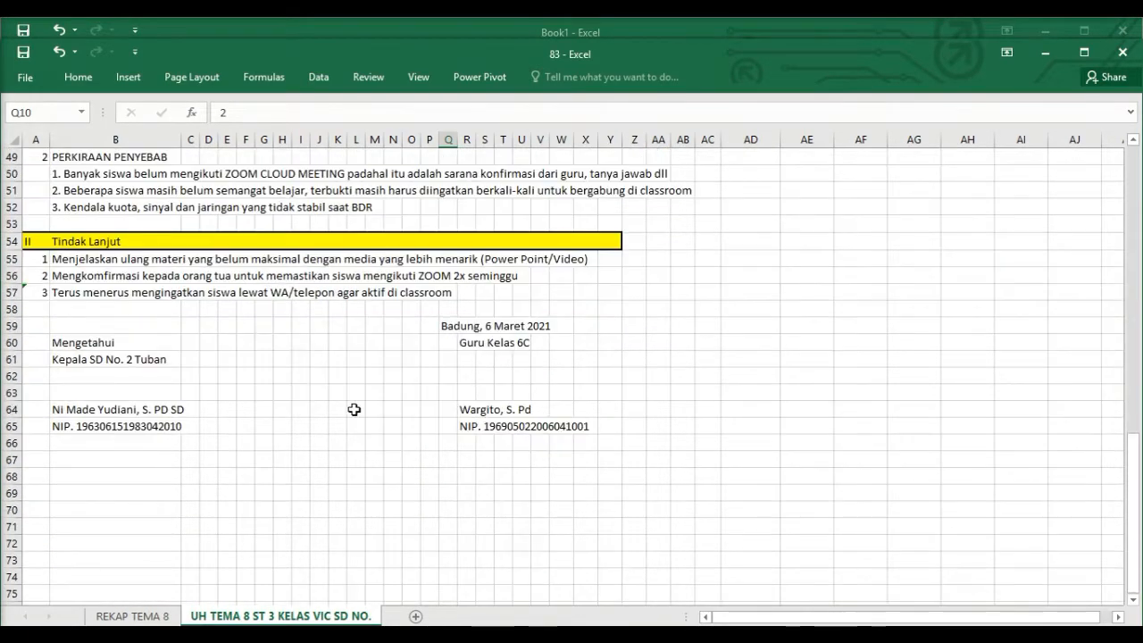
{"action": "scroll", "coordinate": [366, 404], "scroll_direction": "up", "scroll_amount": 1}
{"action": "scroll", "coordinate": [374, 399], "scroll_direction": "up", "scroll_amount": 8}
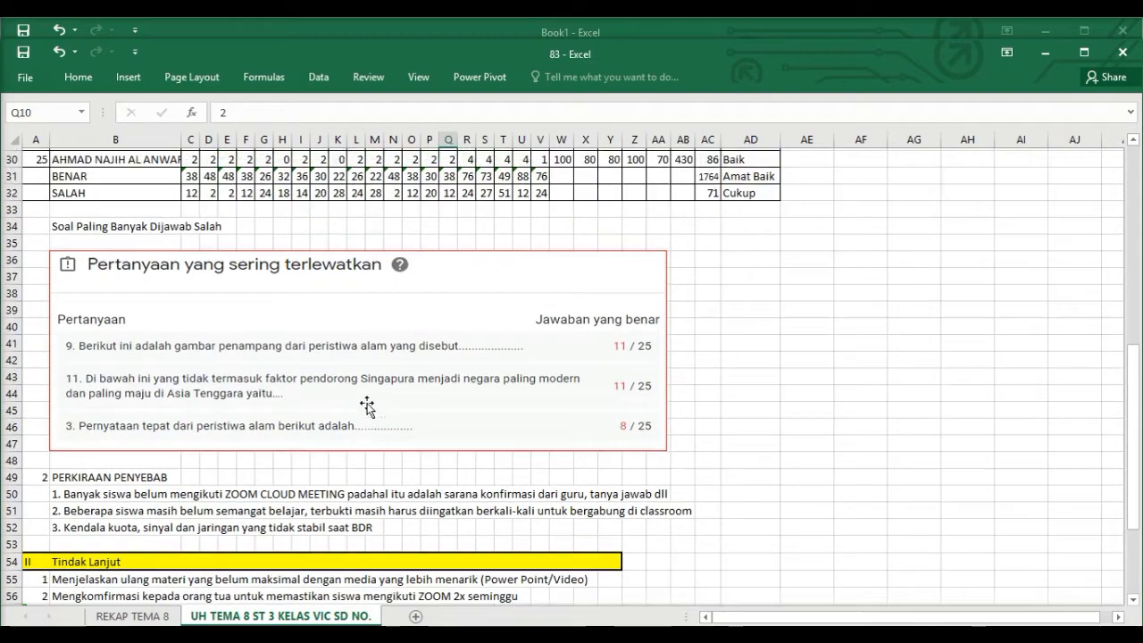
{"action": "scroll", "coordinate": [367, 406], "scroll_direction": "up", "scroll_amount": 7}
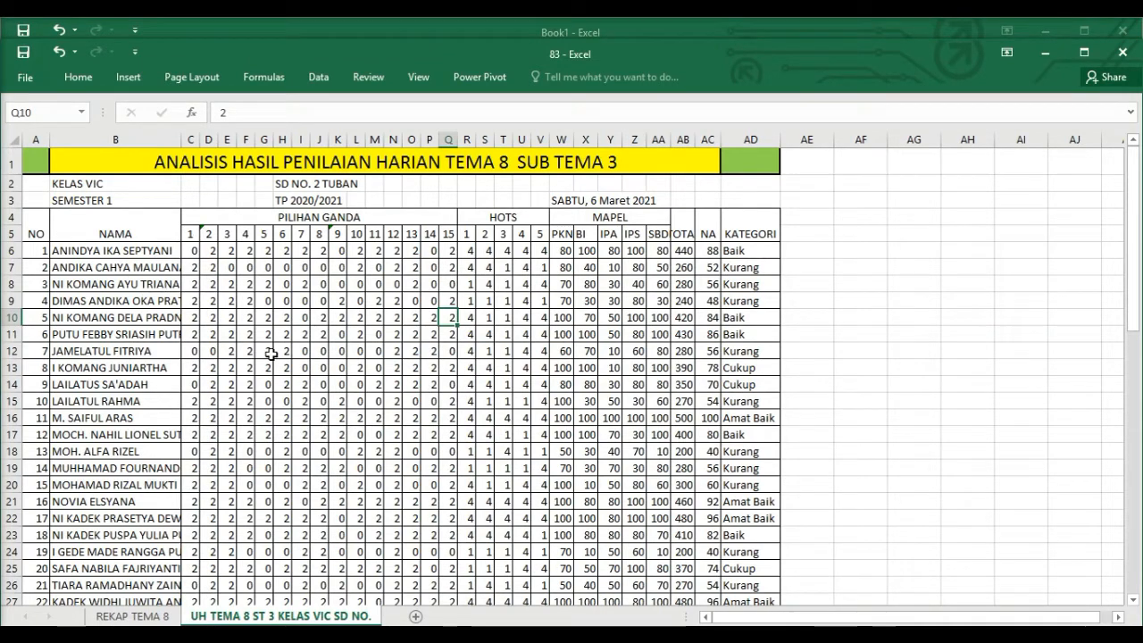
Step: Return to Book1 and delete columns C to I, between the student names and the per-question scores
{"action": "mouse_move", "coordinate": [605, 622]}
{"action": "left_click", "coordinate": [554, 587]}
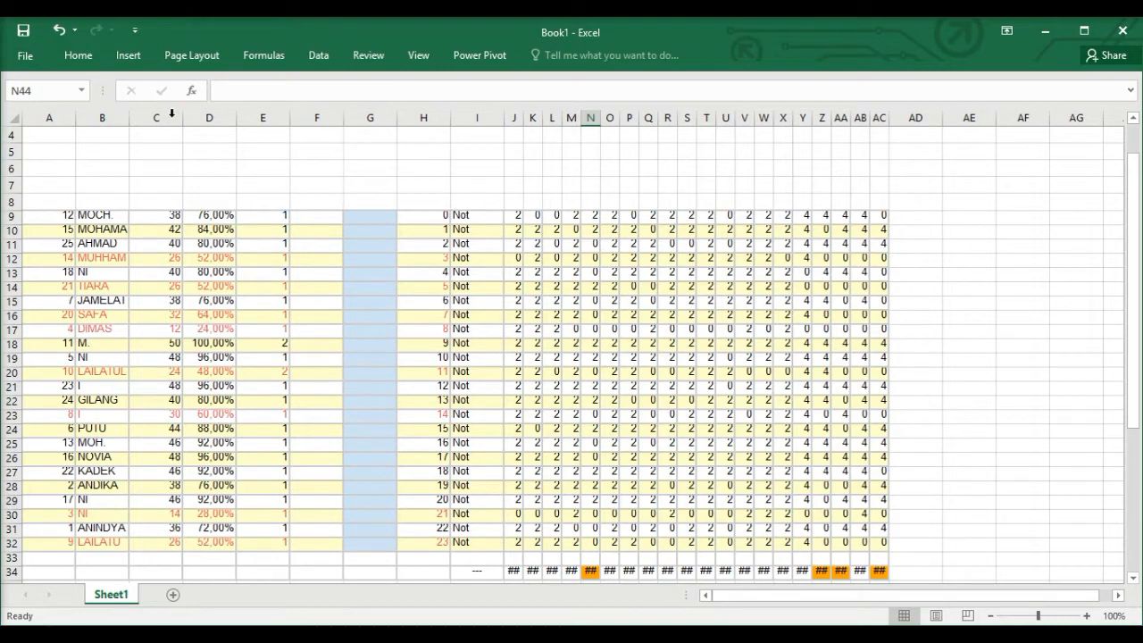
{"action": "left_click_drag", "start_coordinate": [167, 111], "coordinate": [466, 286]}
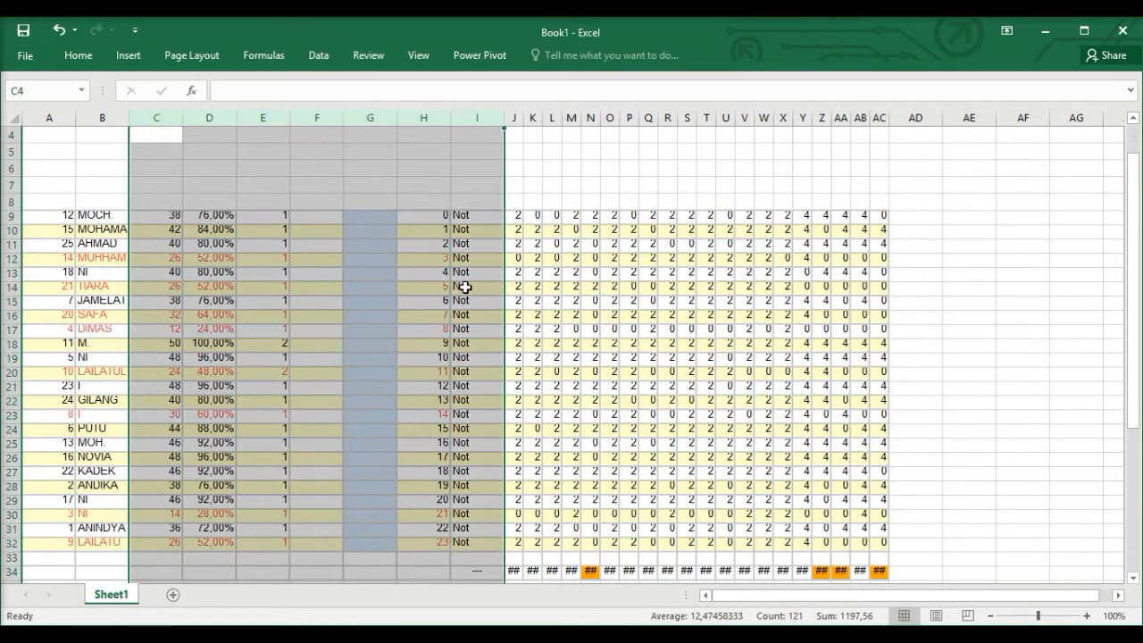
{"action": "left_click", "coordinate": [89, 59]}
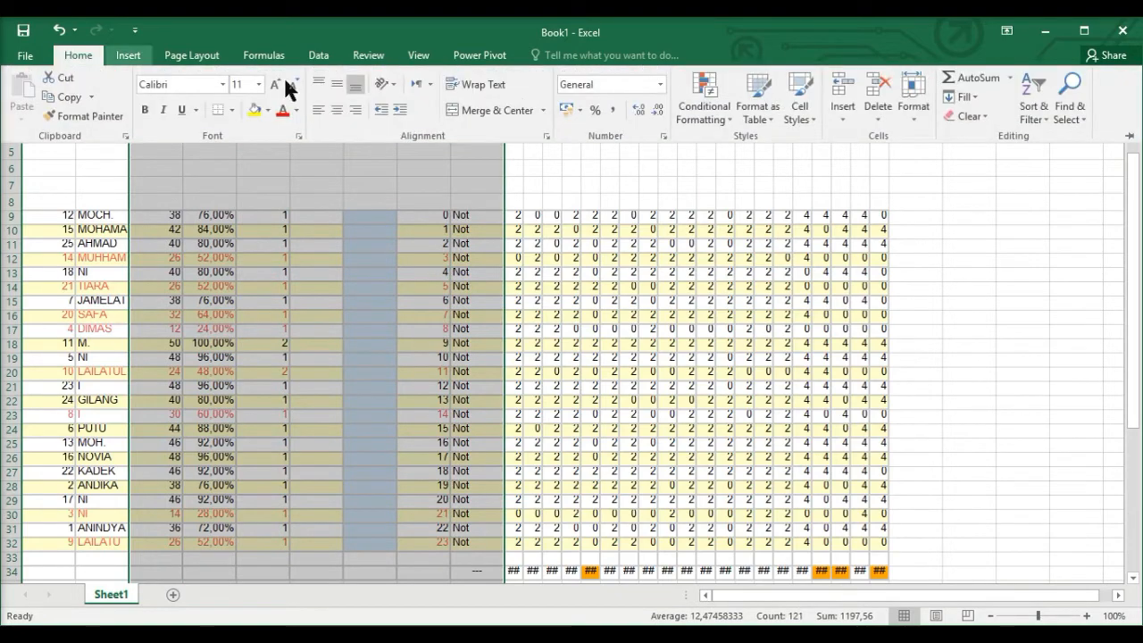
{"action": "left_click", "coordinate": [879, 89]}
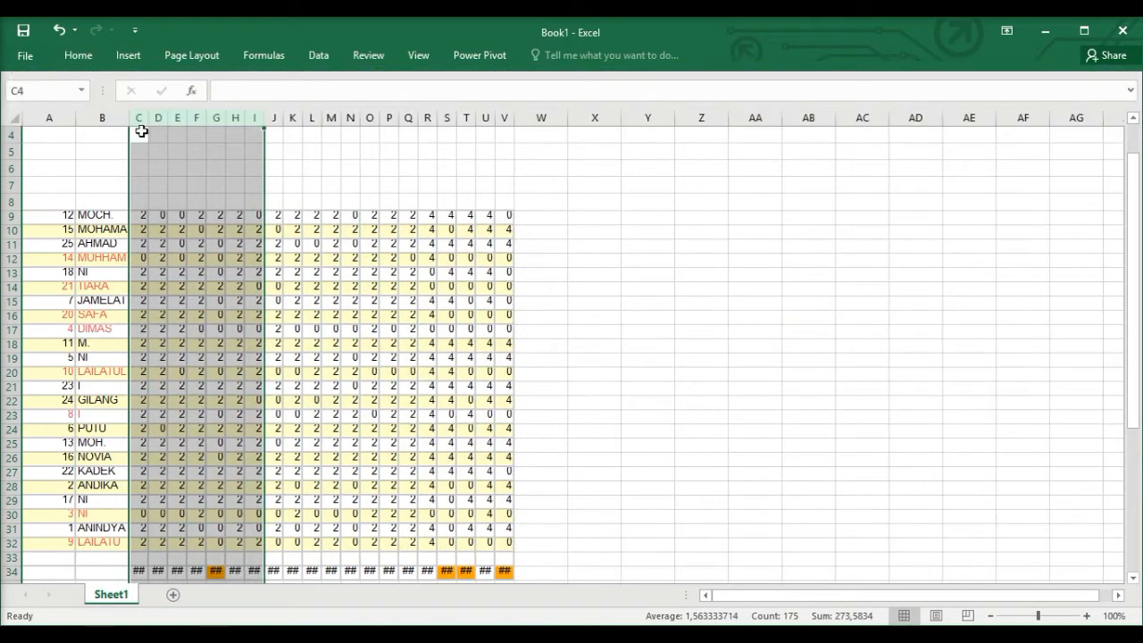
Step: Fit column B to the full student names and narrow column A to suit the two-digit student numbers
{"action": "double_click", "coordinate": [130, 117]}
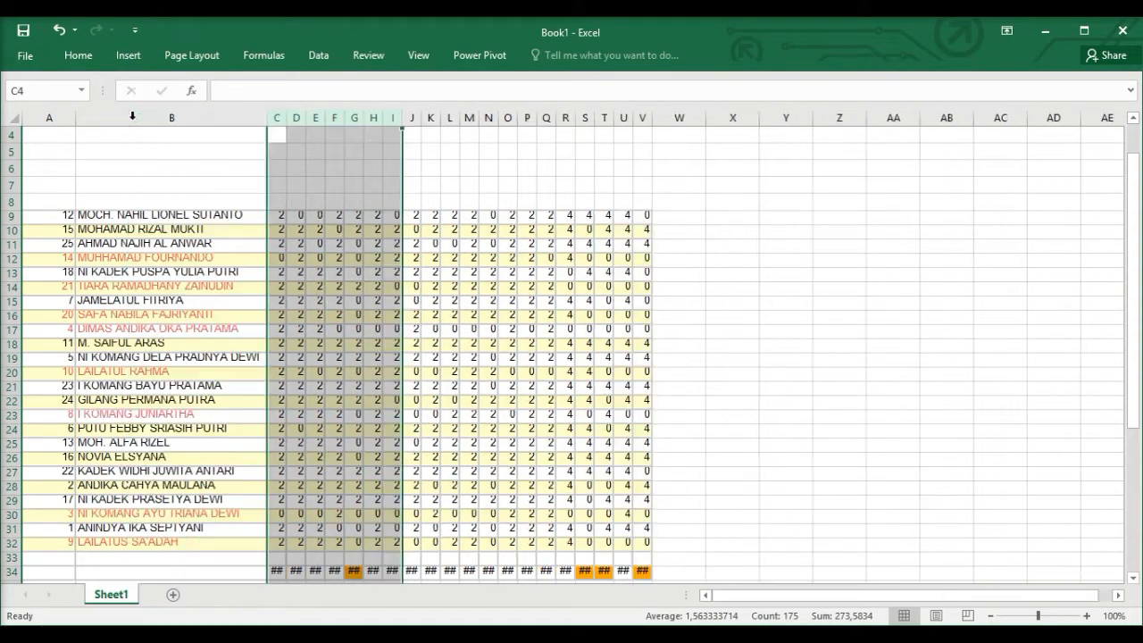
{"action": "left_click", "coordinate": [749, 279]}
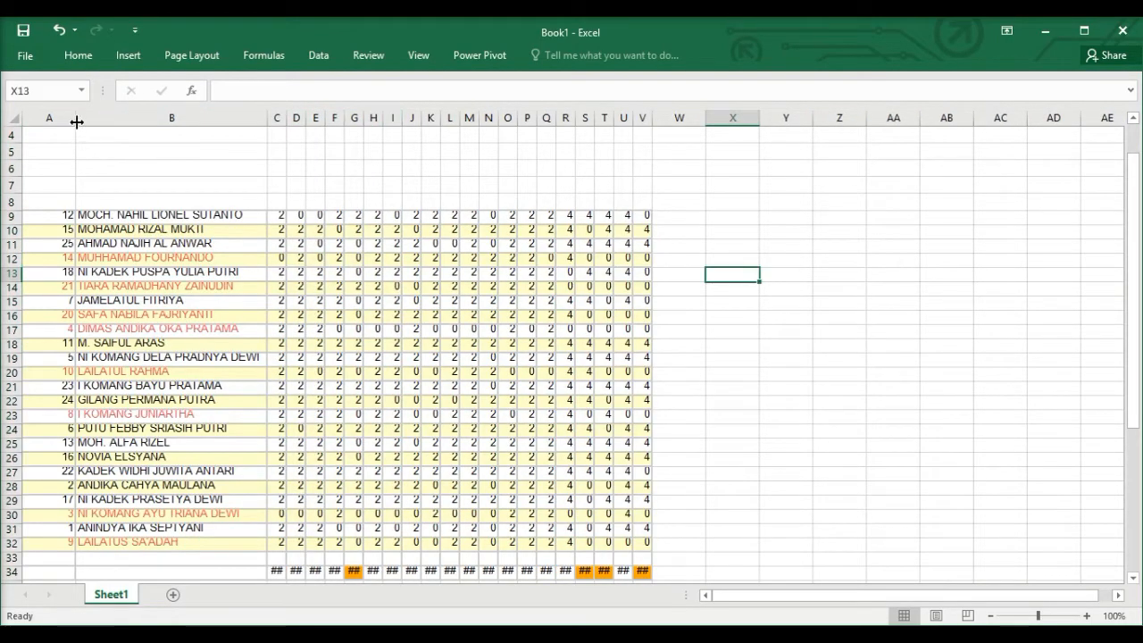
{"action": "left_click", "coordinate": [49, 199]}
{"action": "left_click_drag", "start_coordinate": [73, 115], "coordinate": [48, 200]}
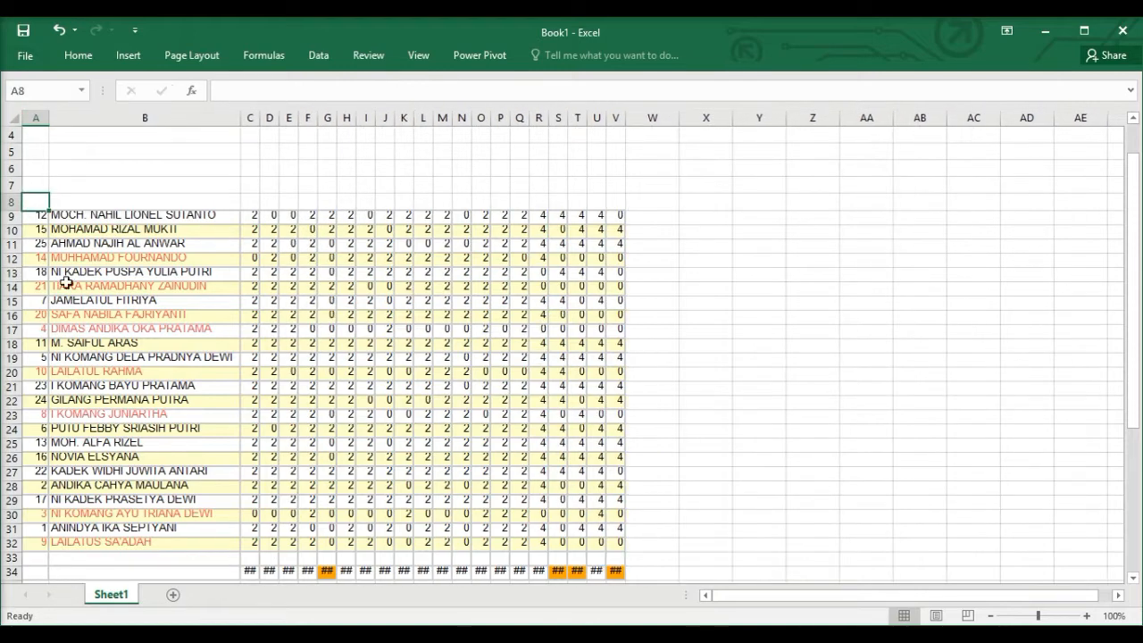
Step: Custom sort the student rows 9 to 32 by the values in column A, from smallest to largest
{"action": "left_click", "coordinate": [9, 216]}
{"action": "left_click_drag", "start_coordinate": [25, 243], "coordinate": [58, 544]}
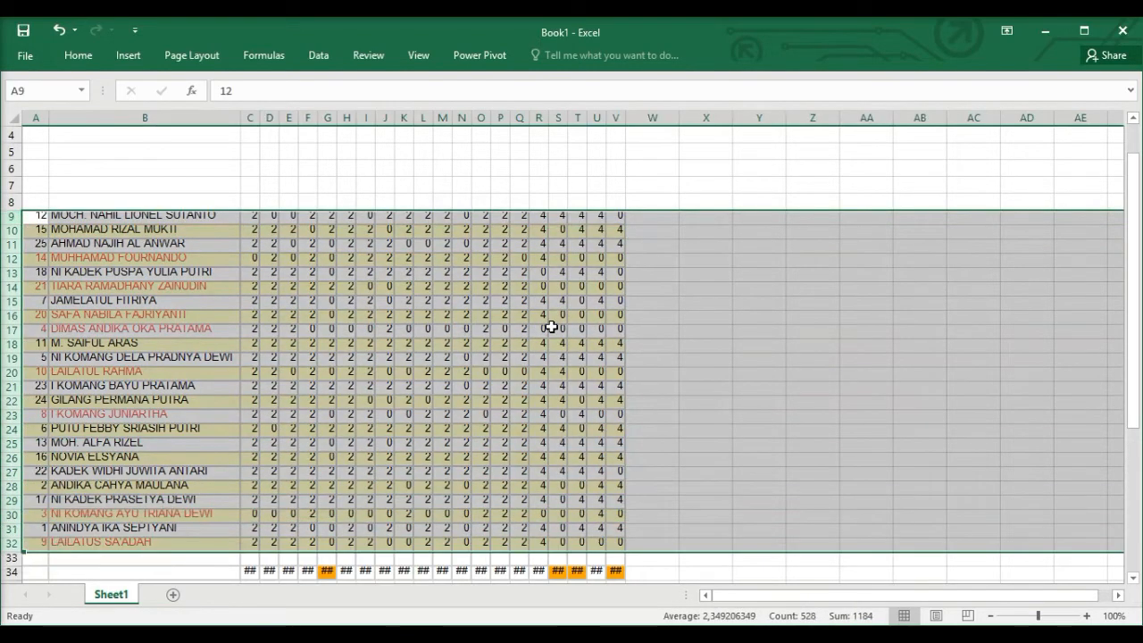
{"action": "left_click", "coordinate": [77, 56]}
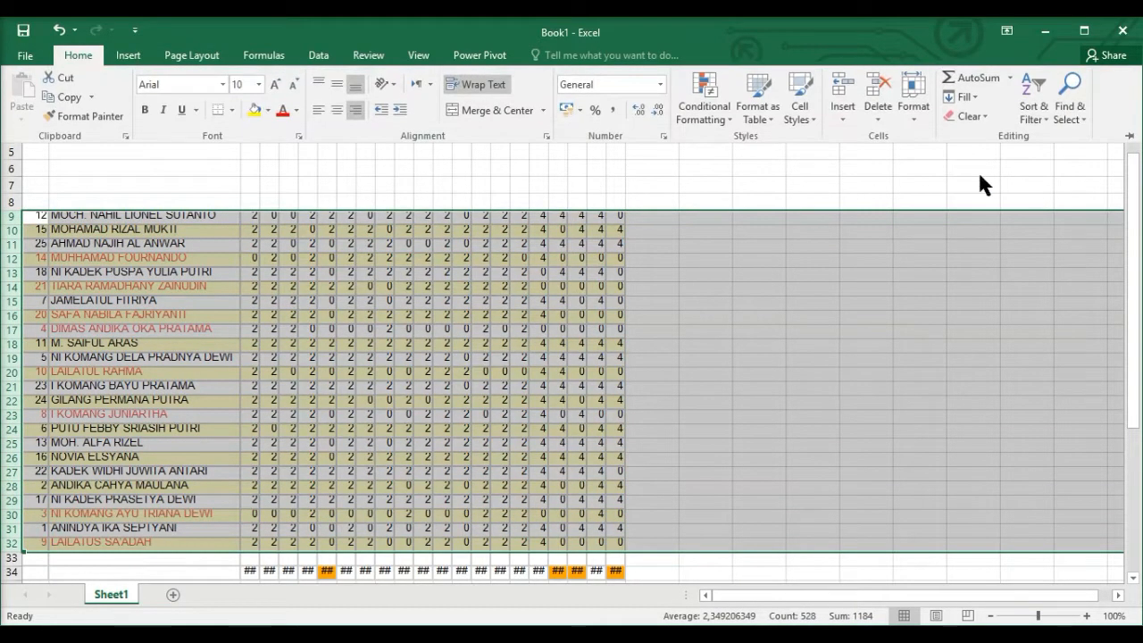
{"action": "left_click", "coordinate": [1033, 107]}
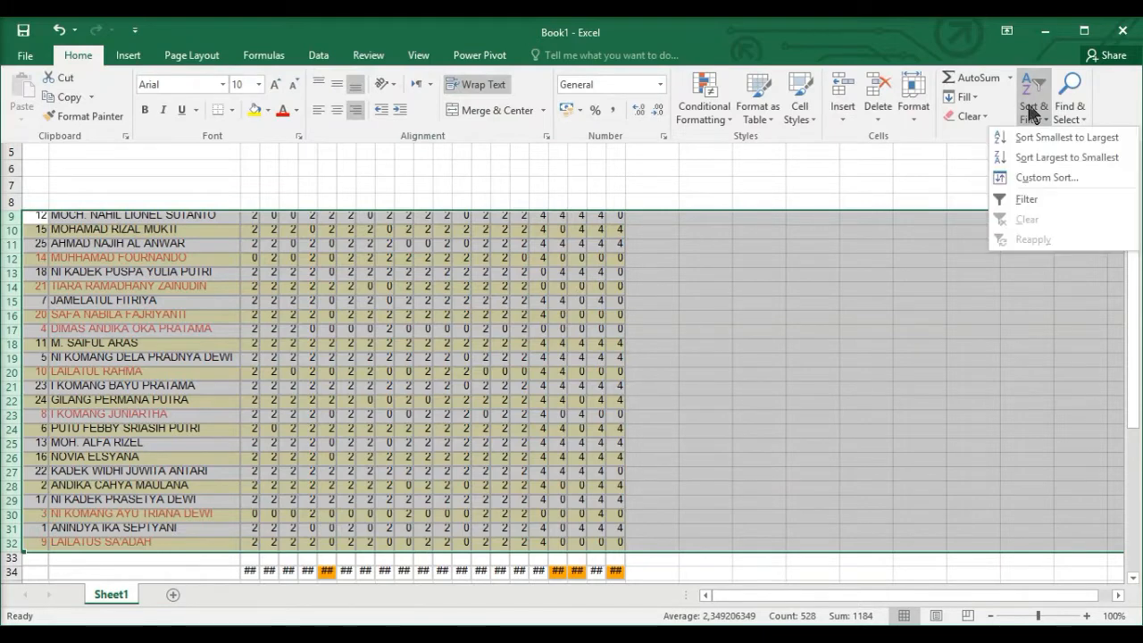
{"action": "left_click", "coordinate": [1037, 177]}
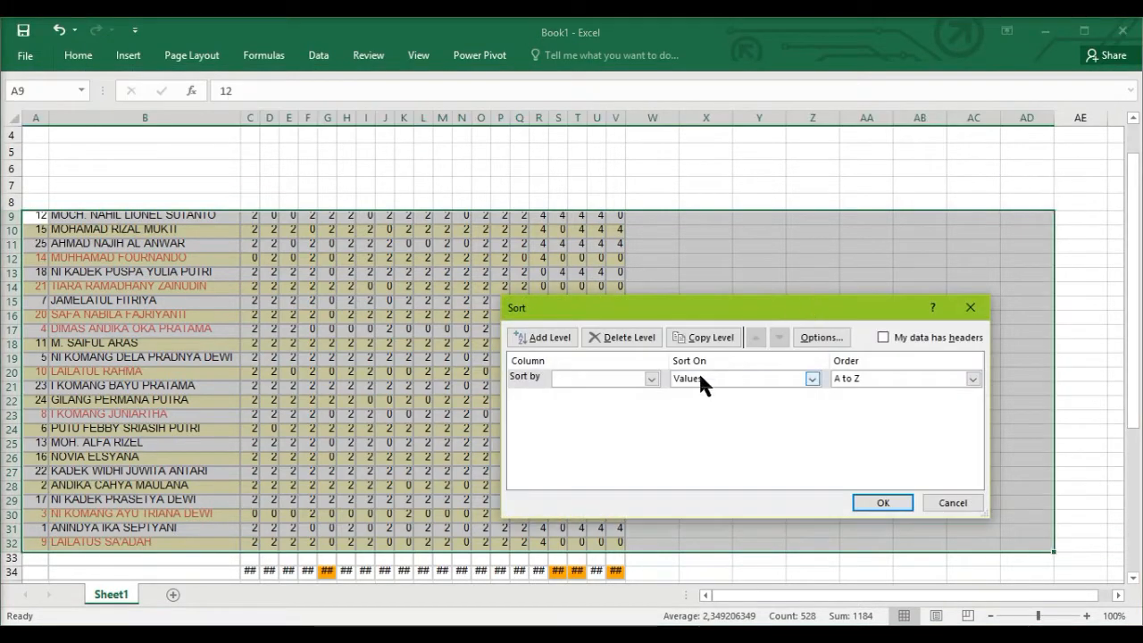
{"action": "left_click", "coordinate": [651, 379]}
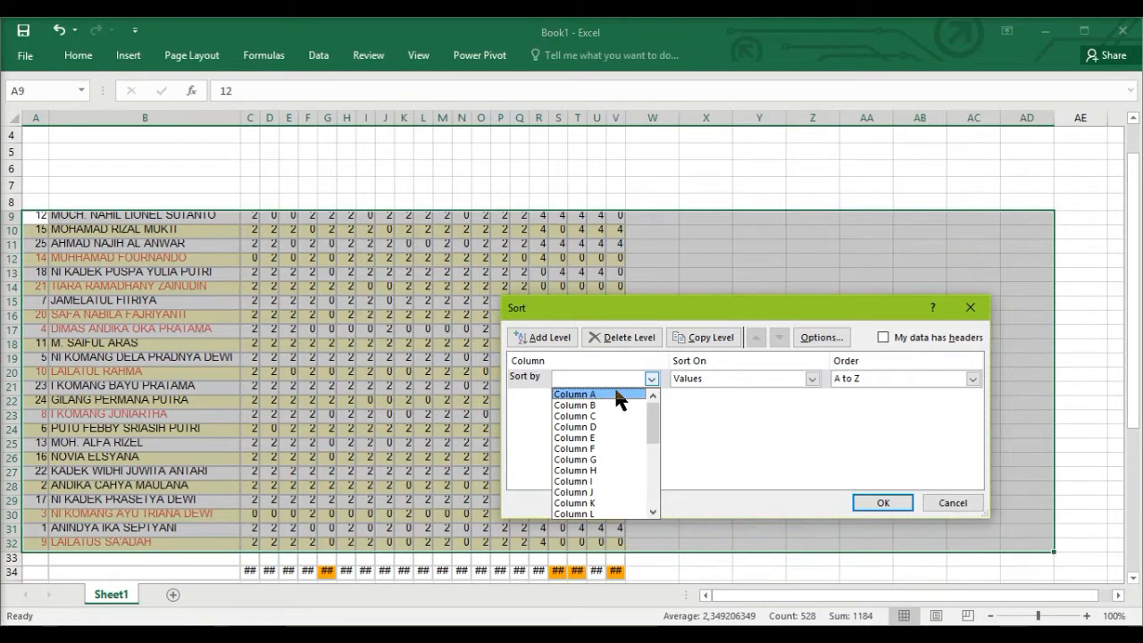
{"action": "left_click", "coordinate": [615, 396]}
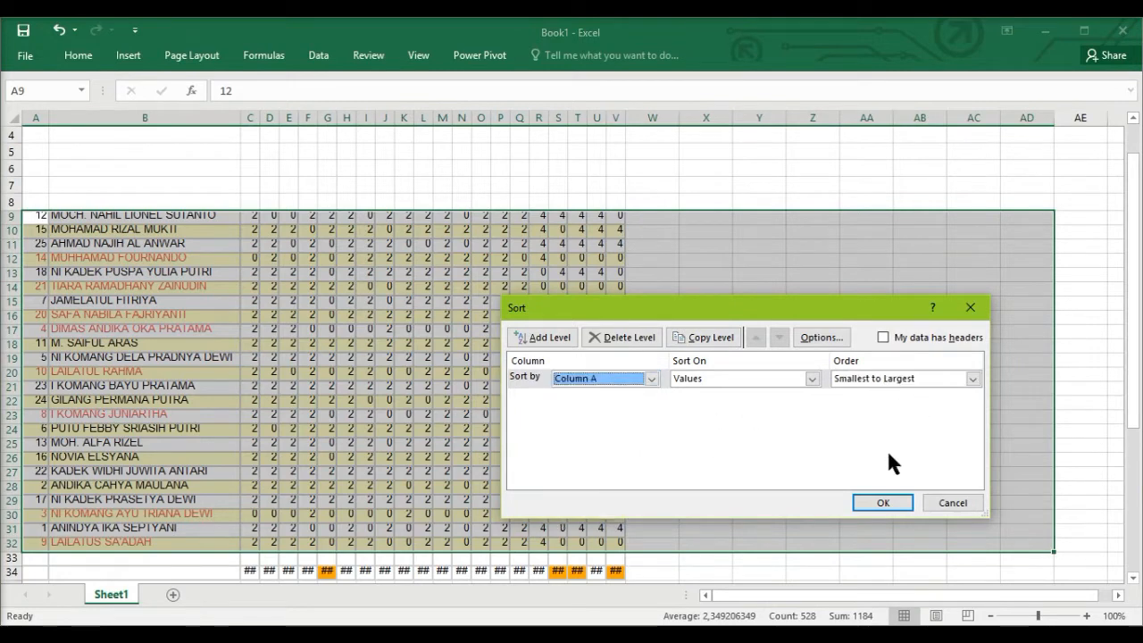
{"action": "left_click", "coordinate": [872, 498]}
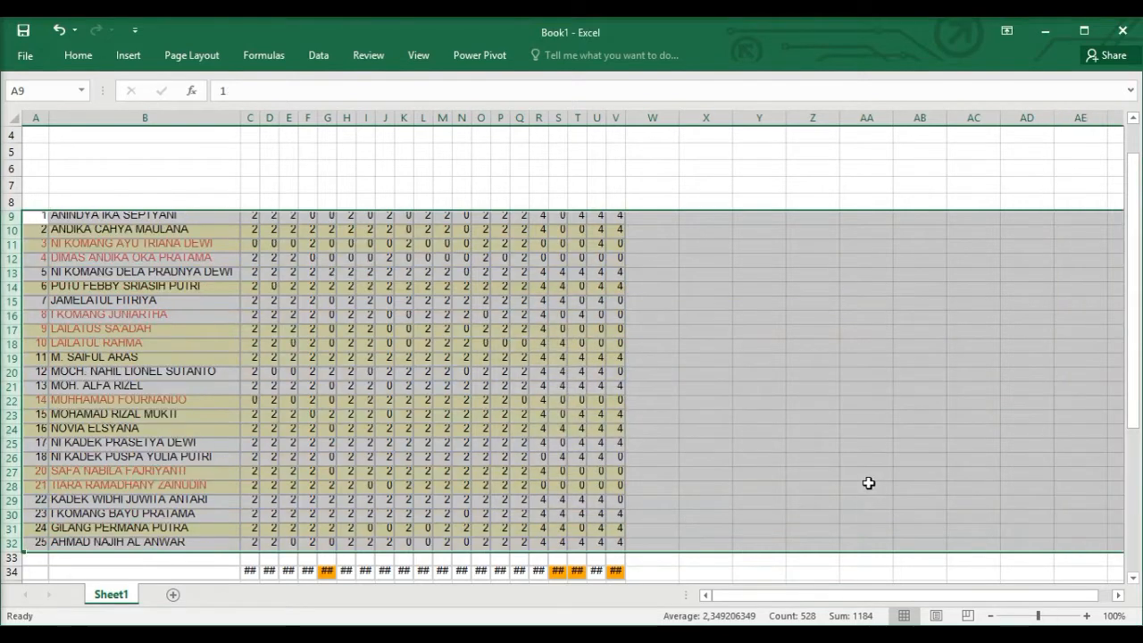
{"action": "left_click", "coordinate": [850, 432]}
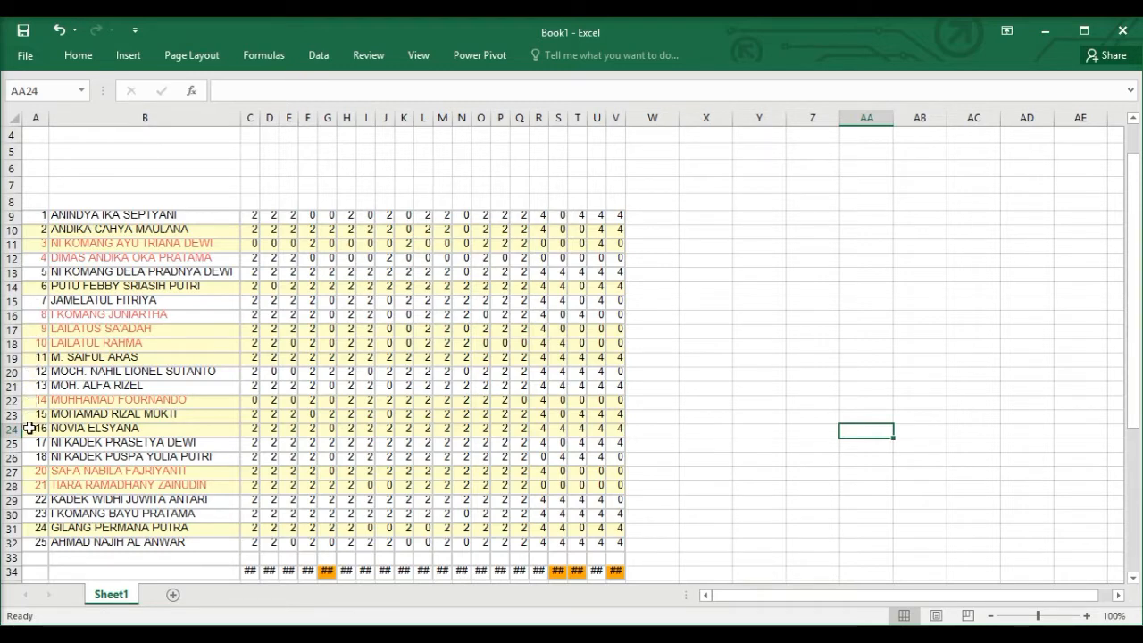
Step: Insert a blank row at row 27, between student numbers 18 and 20
{"action": "left_click", "coordinate": [13, 471]}
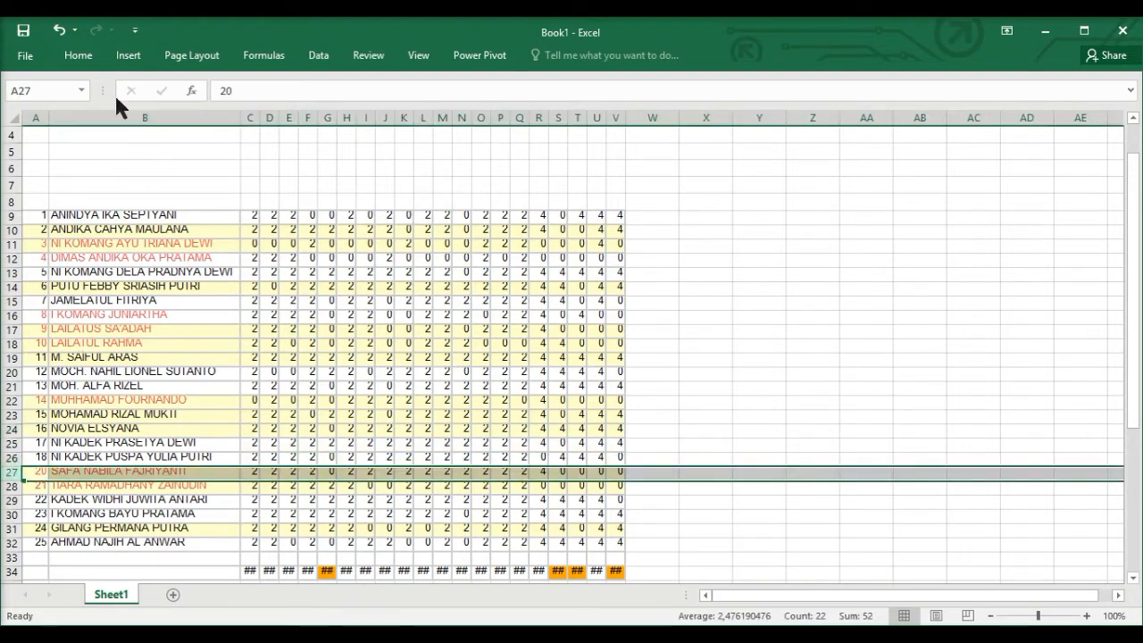
{"action": "left_click", "coordinate": [84, 59]}
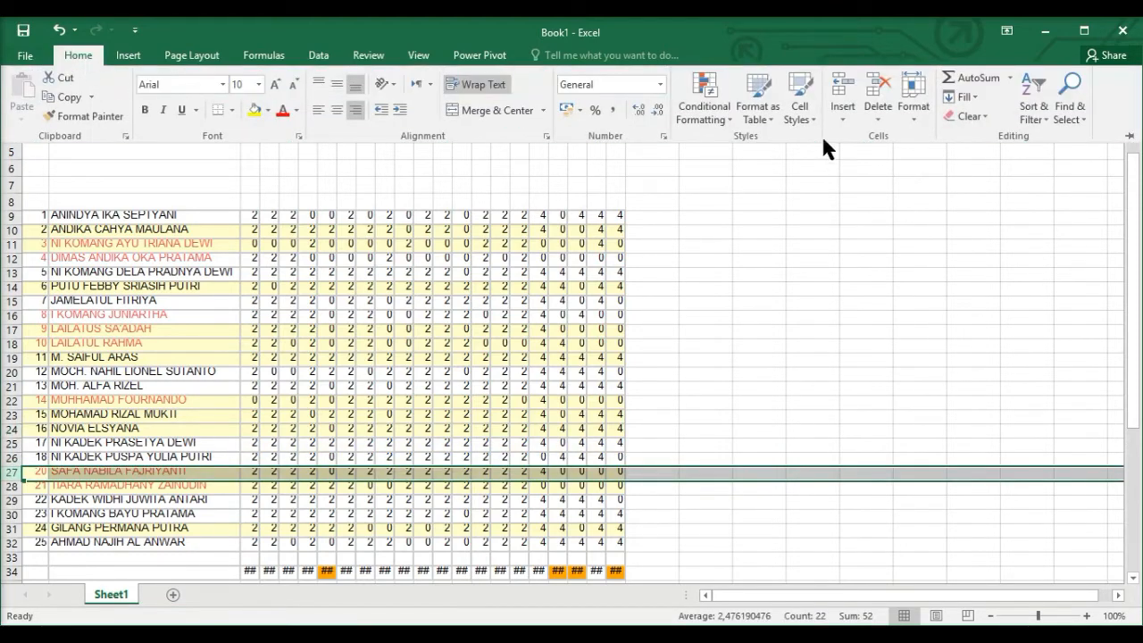
{"action": "left_click", "coordinate": [842, 89]}
{"action": "left_click", "coordinate": [833, 314]}
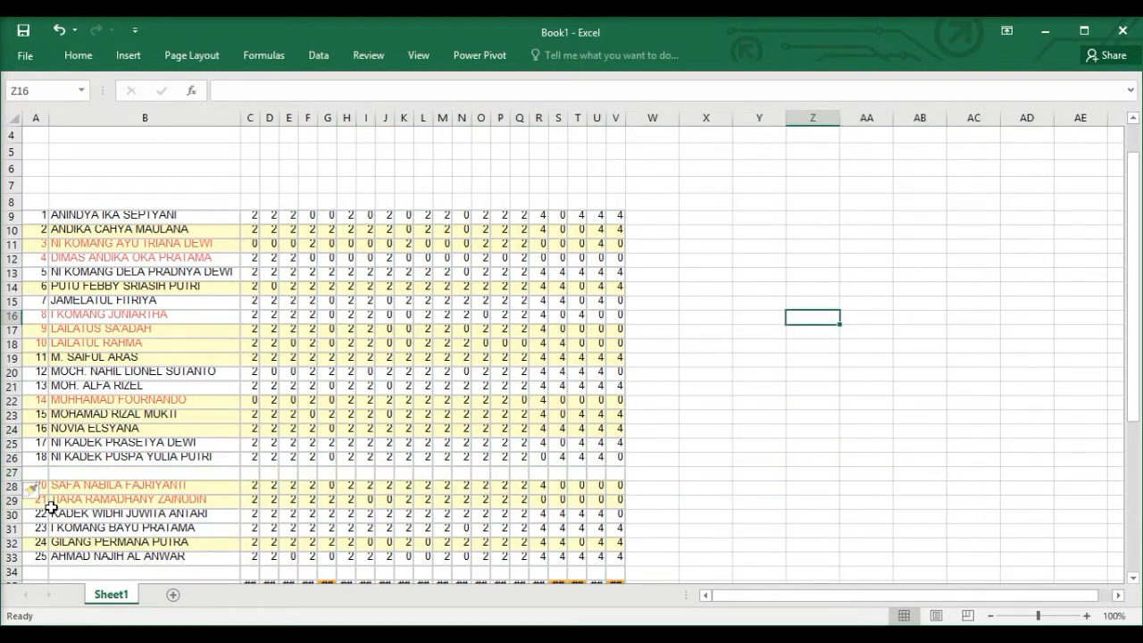
{"action": "left_click", "coordinate": [903, 433]}
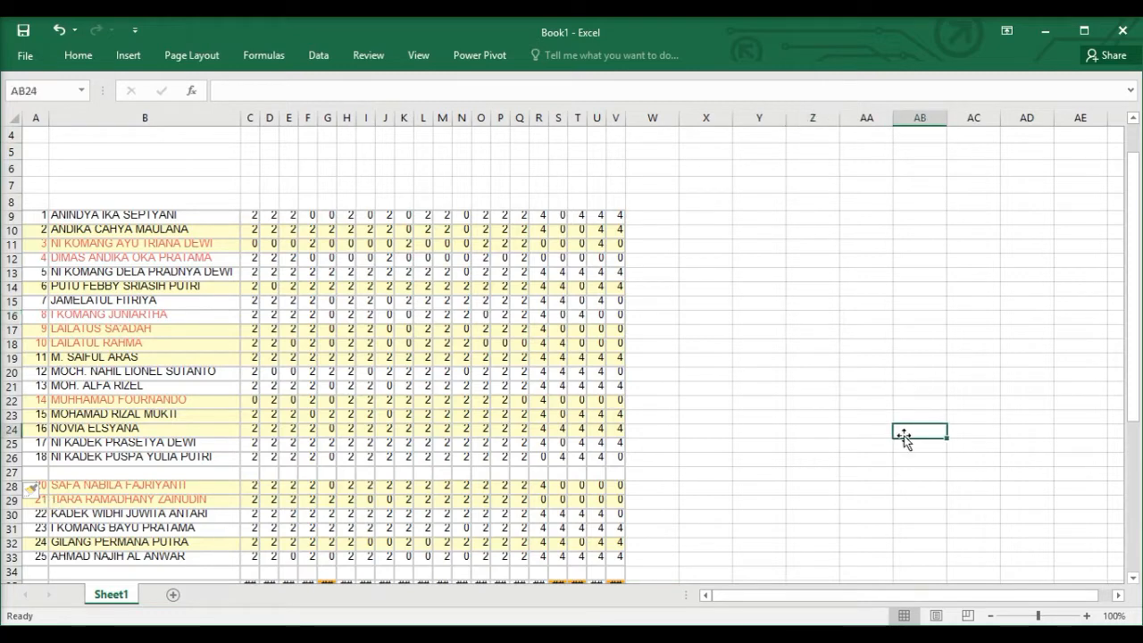
Step: Delete row 35, the per-question percentage row below the student list
{"action": "scroll", "coordinate": [794, 371], "scroll_direction": "down", "scroll_amount": 1}
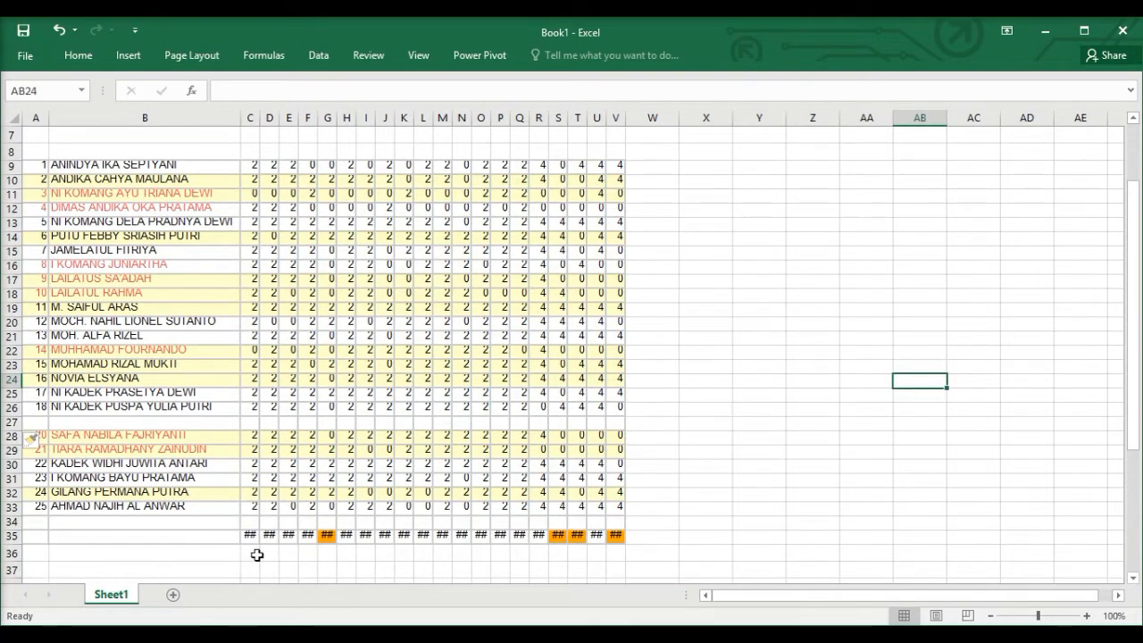
{"action": "left_click", "coordinate": [10, 536]}
{"action": "left_click", "coordinate": [78, 55]}
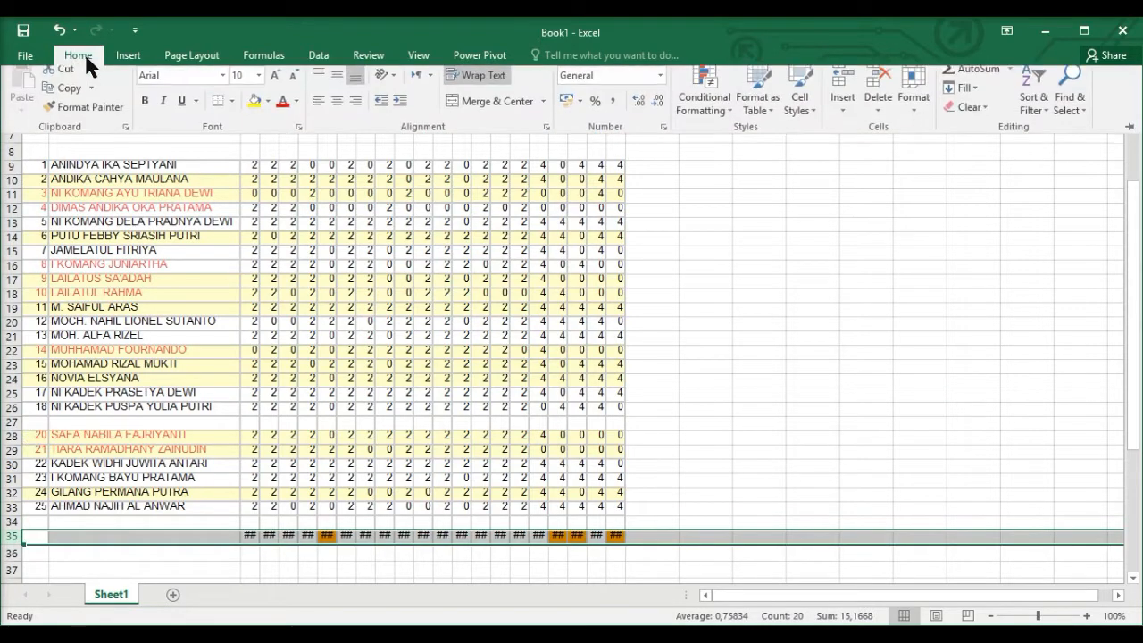
{"action": "left_click", "coordinate": [884, 87]}
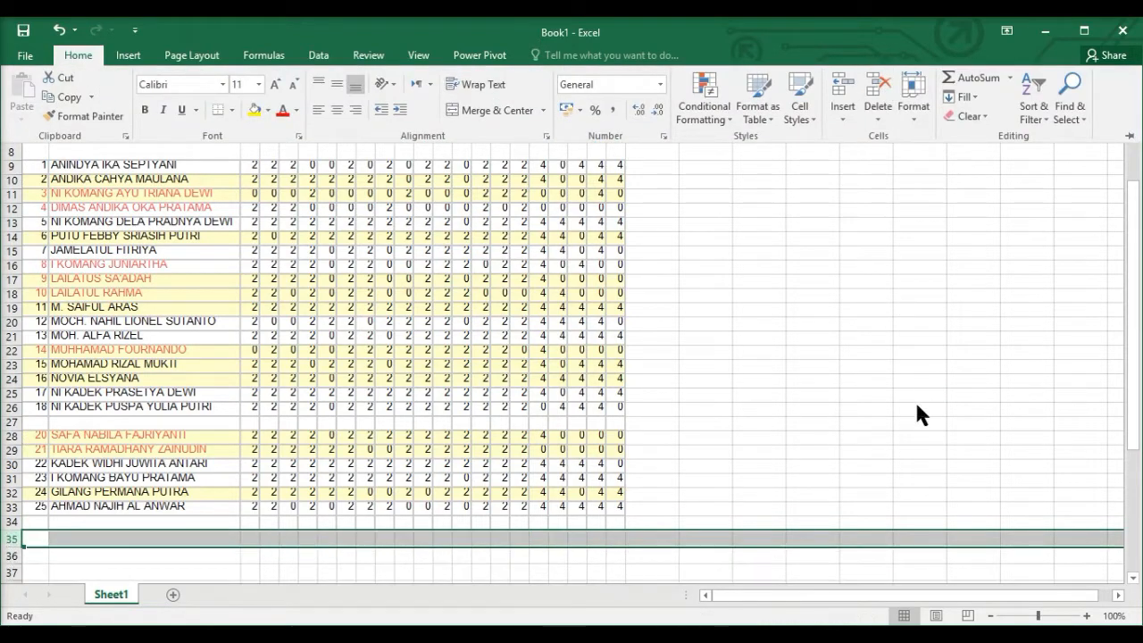
{"action": "scroll", "coordinate": [914, 399], "scroll_direction": "up", "scroll_amount": 3}
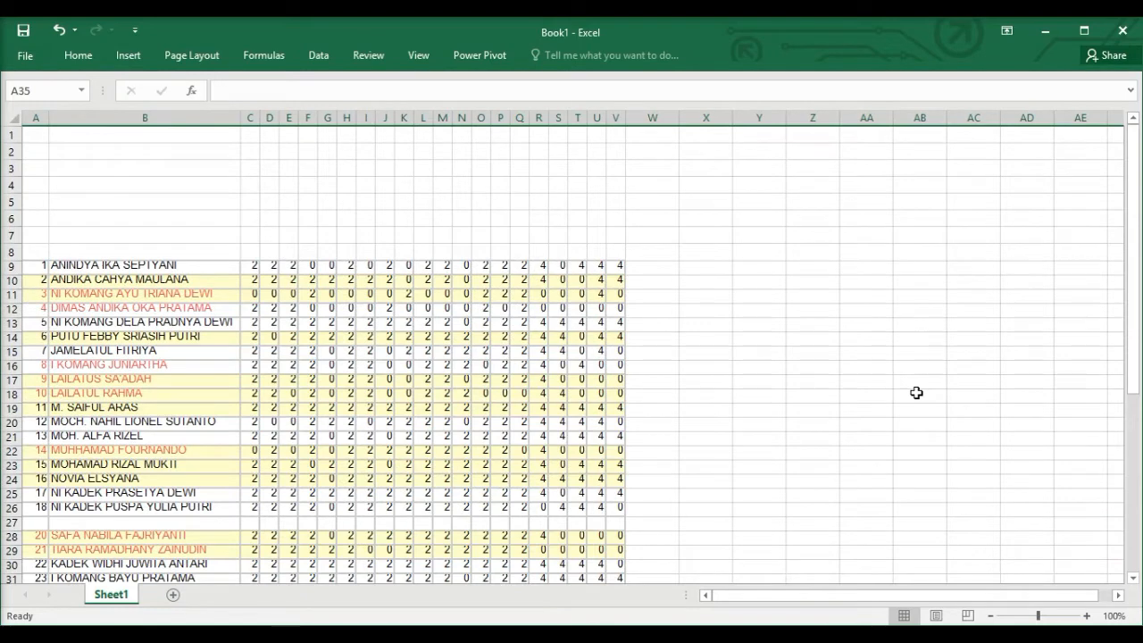
{"action": "scroll", "coordinate": [855, 377], "scroll_direction": "down", "scroll_amount": 1}
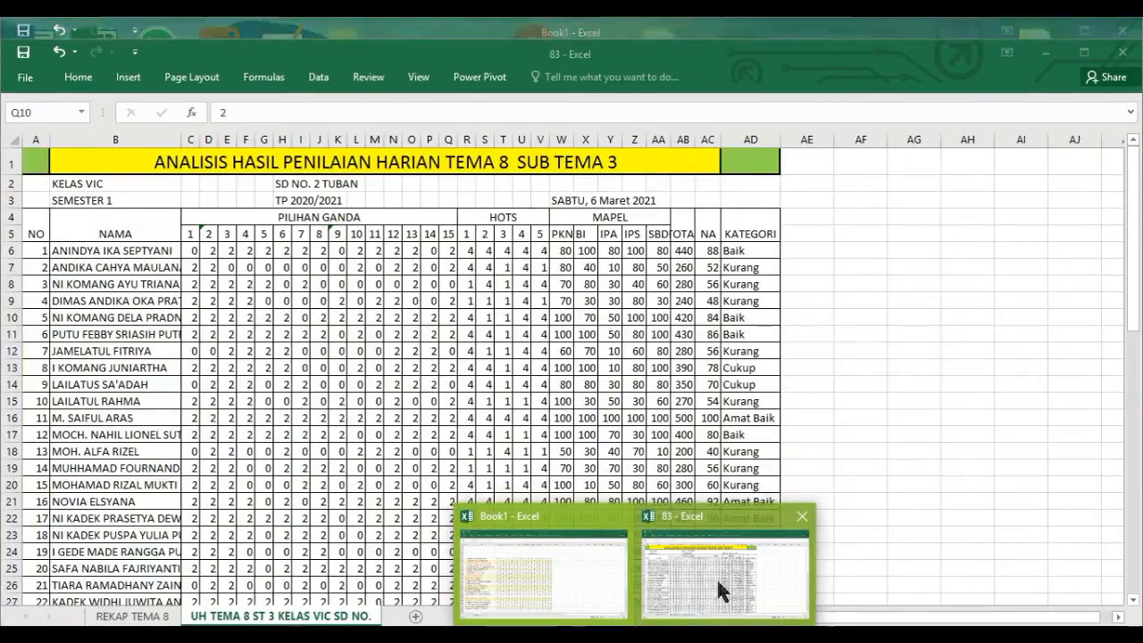
Step: Switch to workbook 83 and copy header rows 1 to 5 of the Tema 8 Sub Tema 3 analysis sheet
{"action": "left_click", "coordinate": [716, 577]}
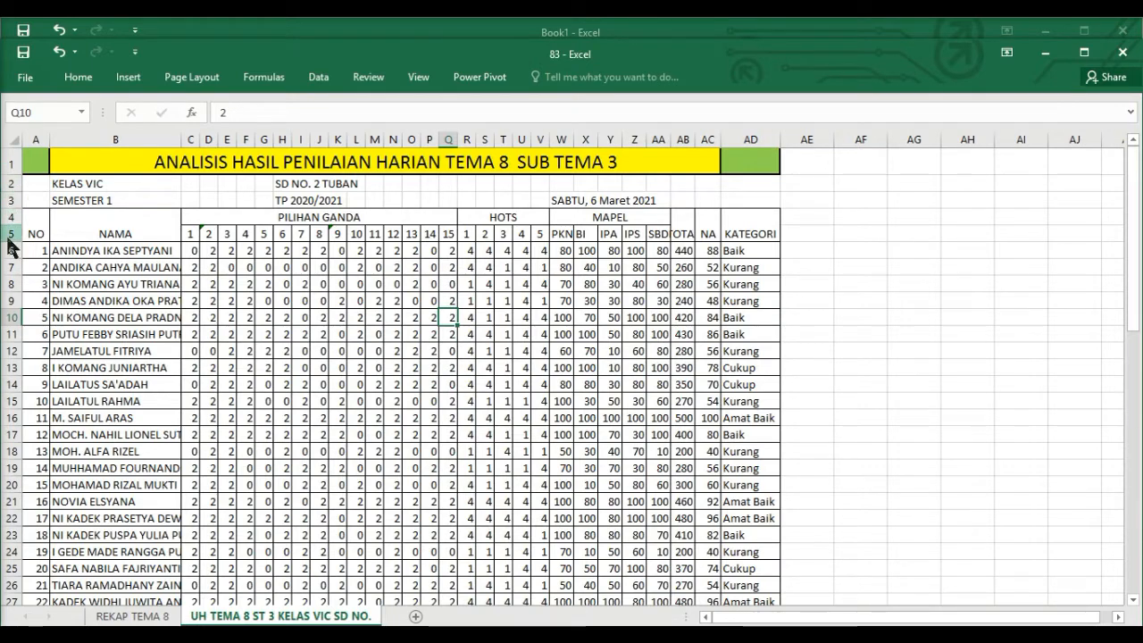
{"action": "left_click_drag", "start_coordinate": [15, 161], "coordinate": [16, 232]}
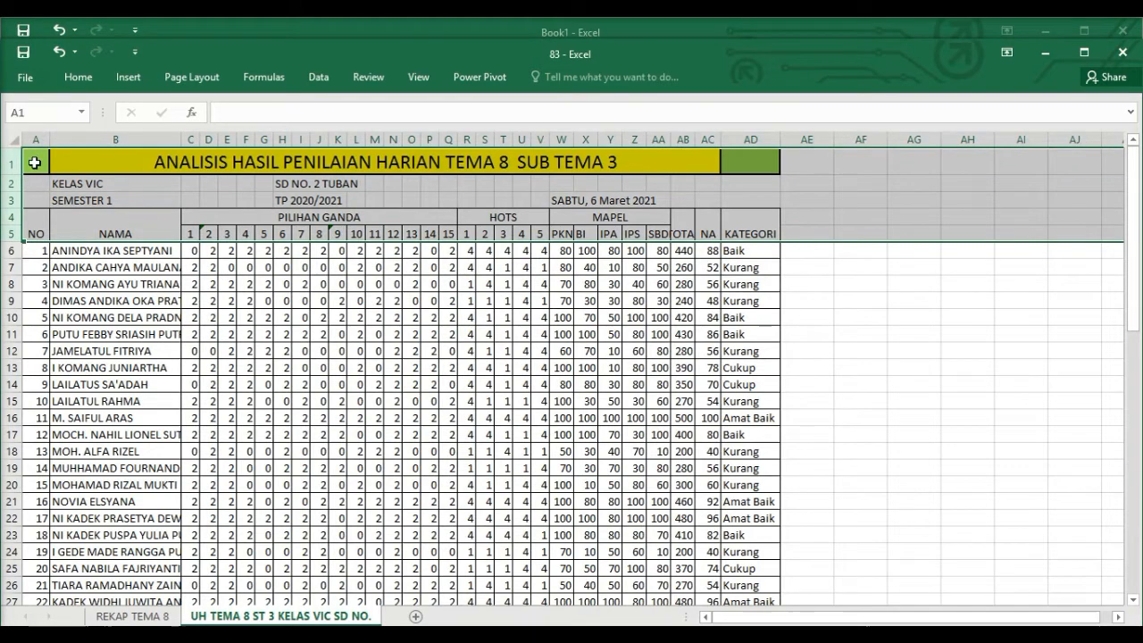
{"action": "left_click", "coordinate": [79, 78]}
{"action": "left_click", "coordinate": [64, 119]}
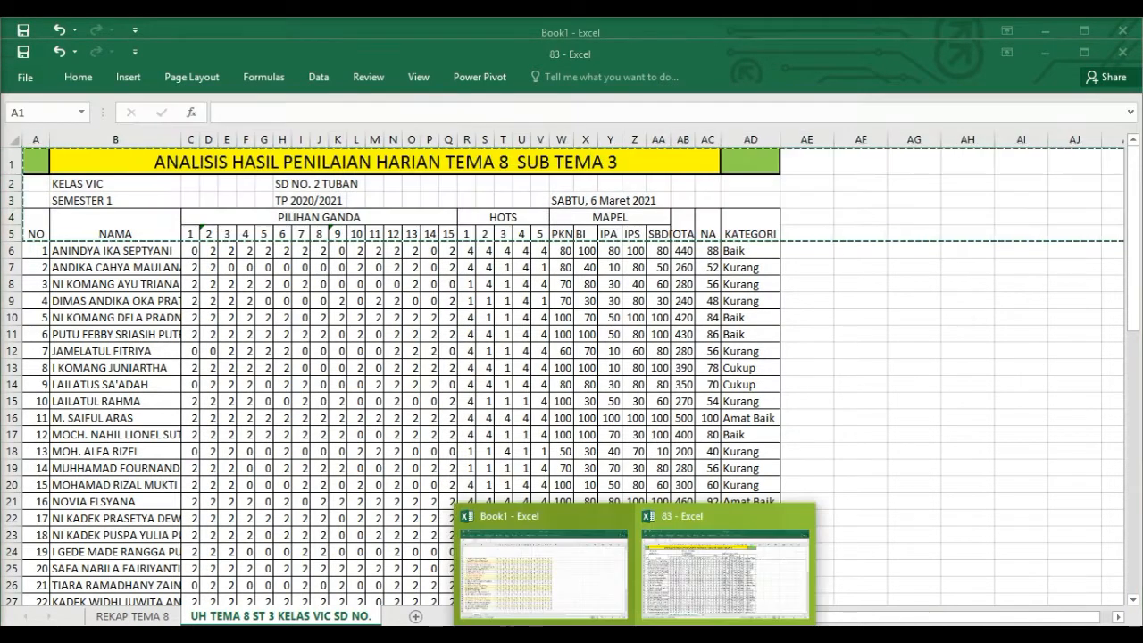
Step: Return to Book1 and paste the copied header rows starting at cell A4, directly above the student rows
{"action": "left_click", "coordinate": [574, 575]}
{"action": "left_click", "coordinate": [31, 135]}
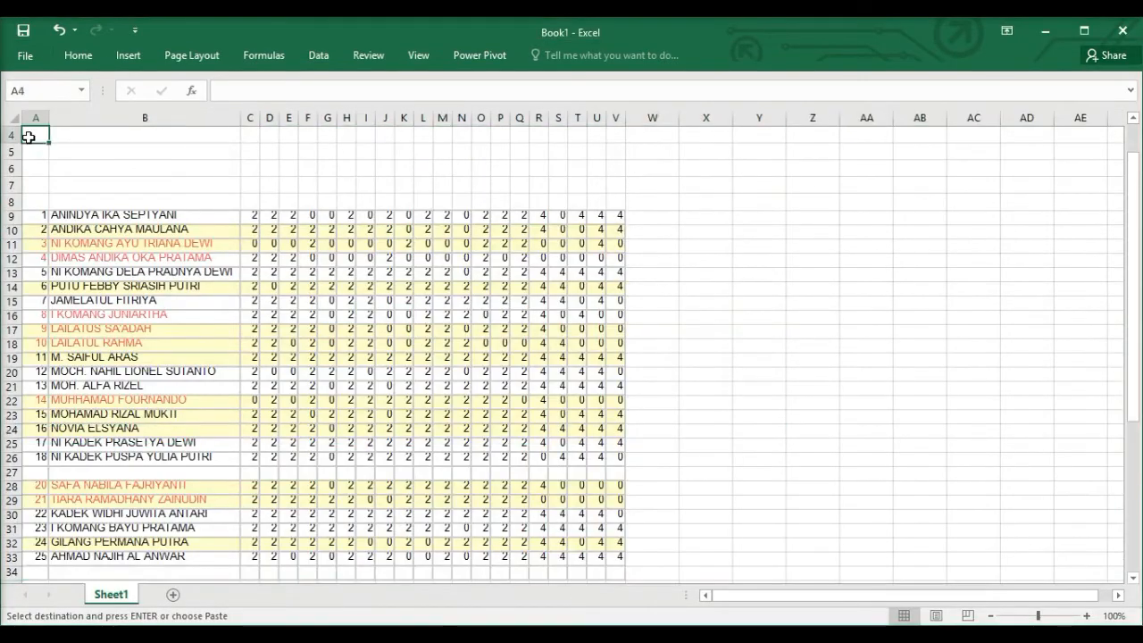
{"action": "left_click", "coordinate": [78, 57]}
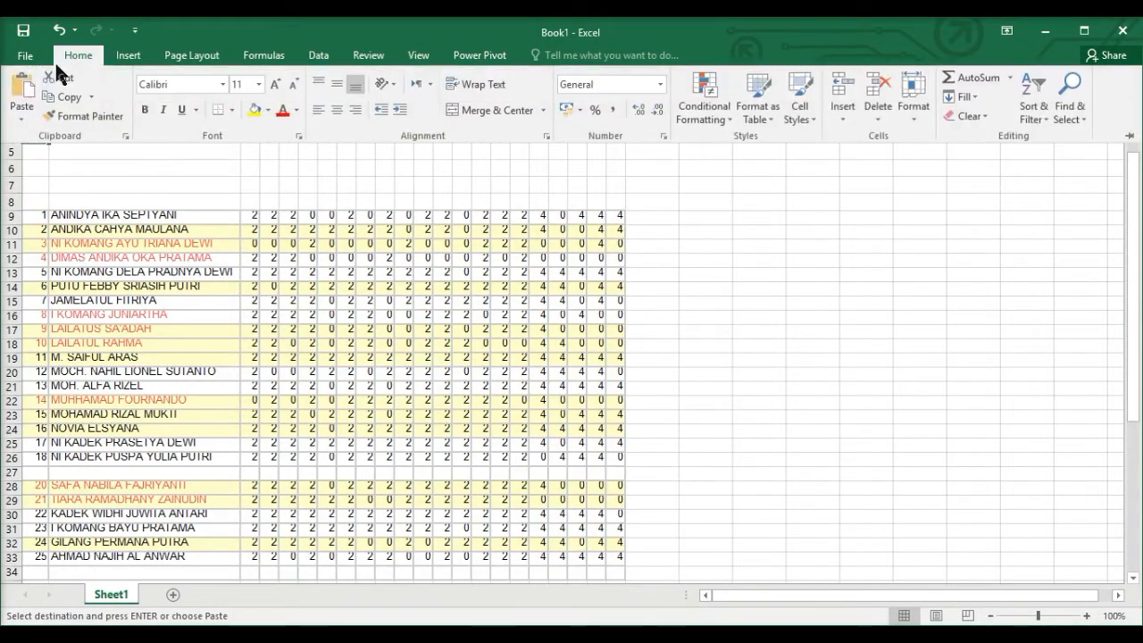
{"action": "left_click", "coordinate": [21, 89]}
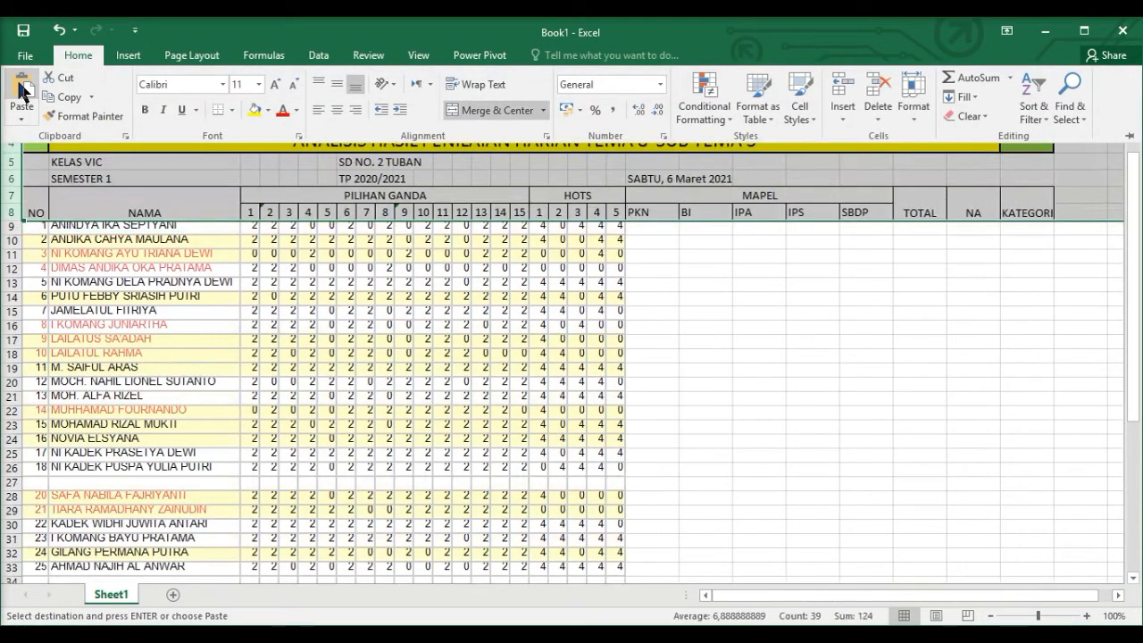
{"action": "left_click", "coordinate": [784, 326]}
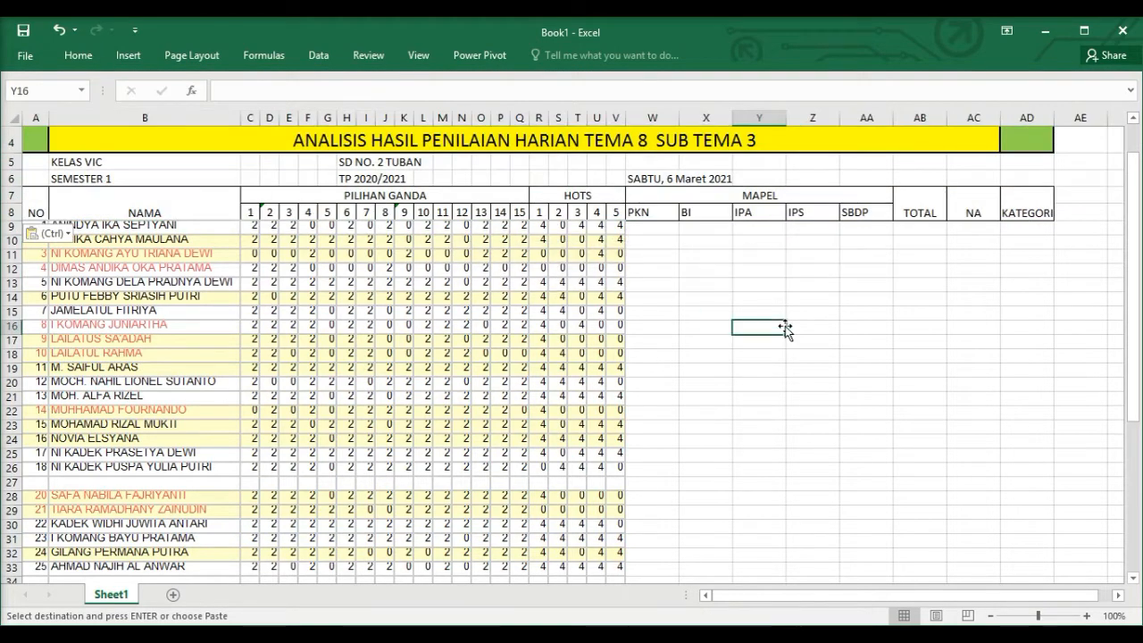
{"action": "left_click", "coordinate": [797, 327]}
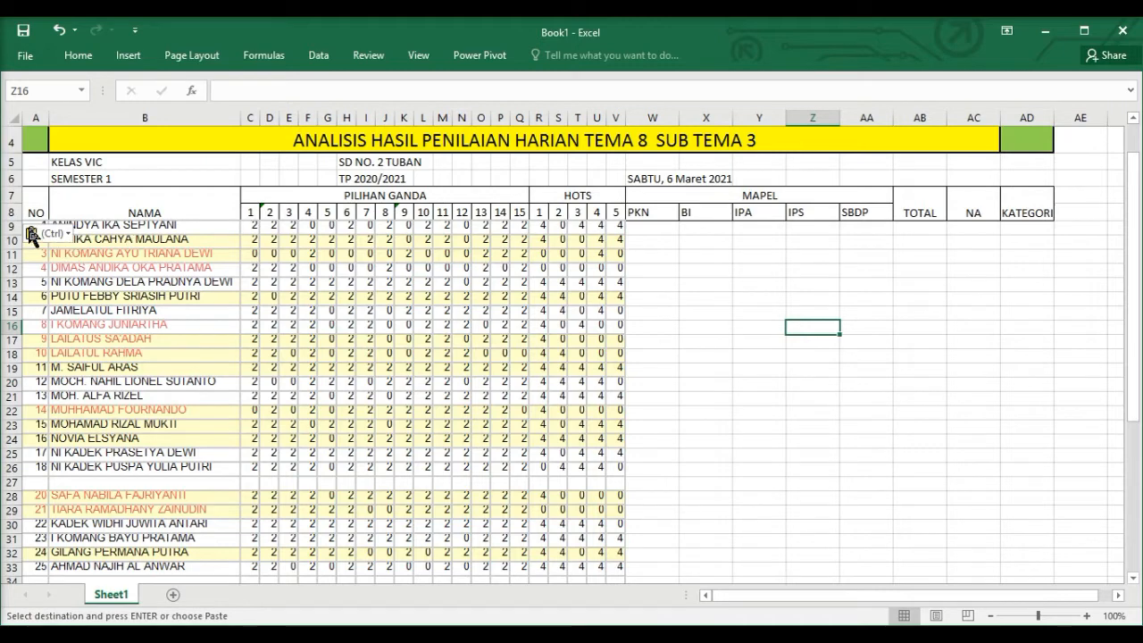
Step: Increase the height of student rows 9 to 33 evenly so the names and scores are fully readable
{"action": "left_click_drag", "start_coordinate": [16, 224], "coordinate": [20, 565]}
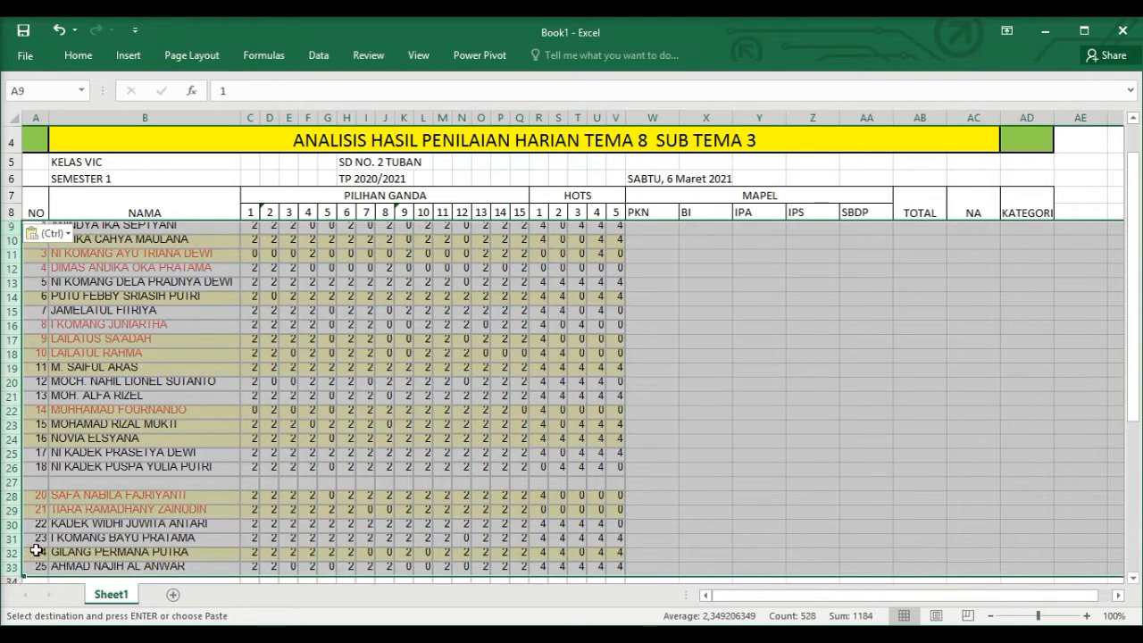
{"action": "scroll", "coordinate": [357, 392], "scroll_direction": "down", "scroll_amount": 1}
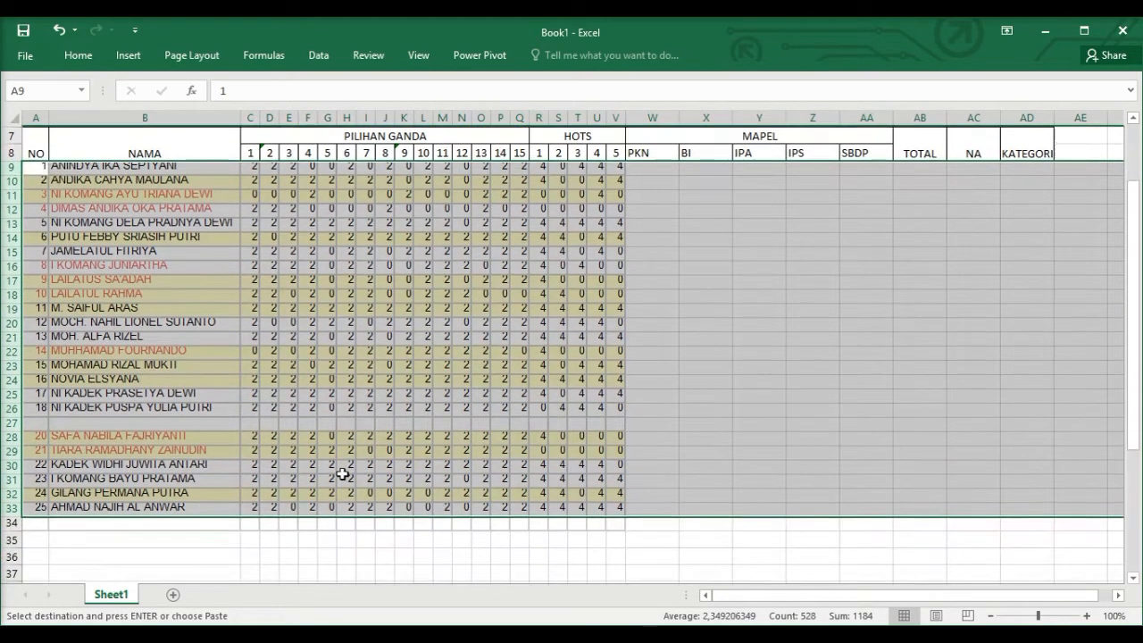
{"action": "left_click_drag", "start_coordinate": [14, 514], "coordinate": [14, 518]}
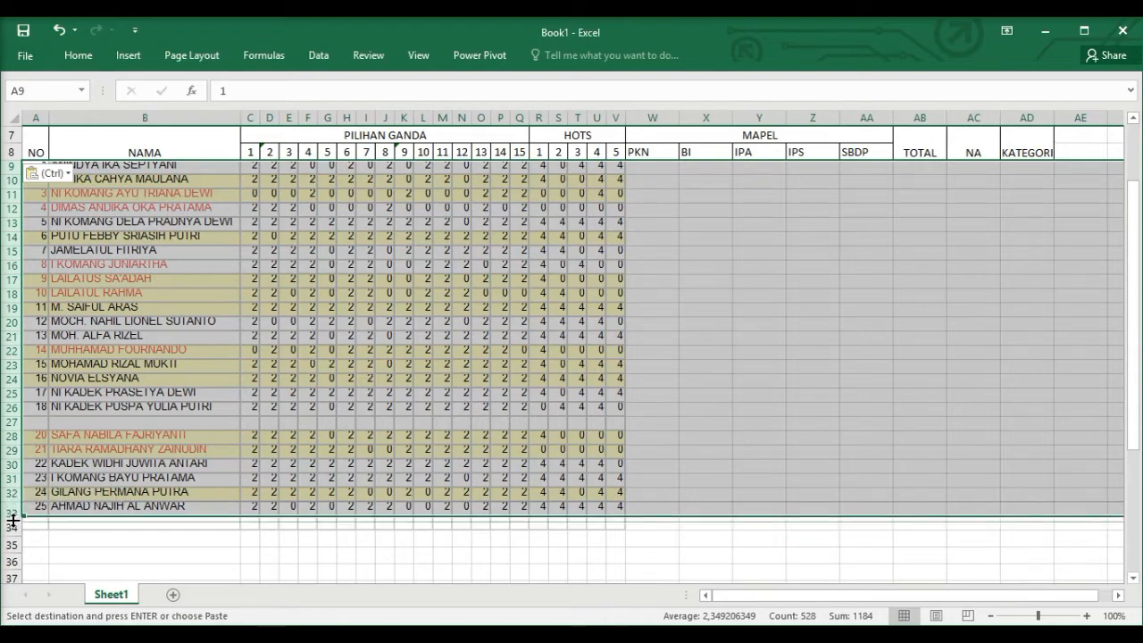
{"action": "left_click", "coordinate": [816, 457]}
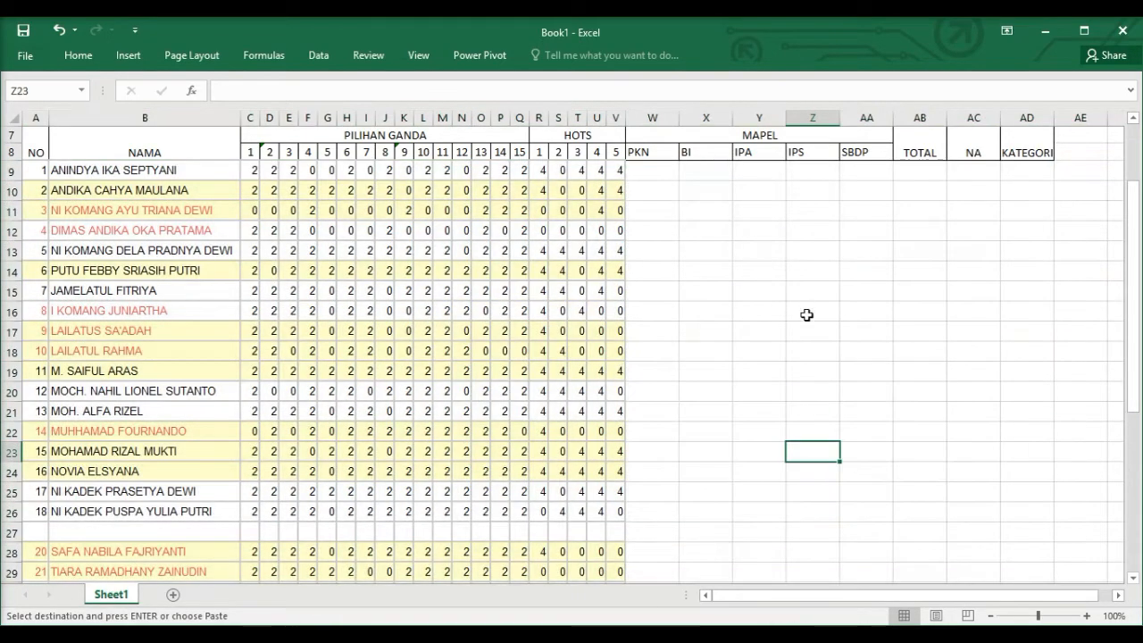
Step: Delete the empty rows 1 to 3 above the analysis title in Book1
{"action": "left_click", "coordinate": [668, 171]}
{"action": "scroll", "coordinate": [683, 221], "scroll_direction": "up", "scroll_amount": 2}
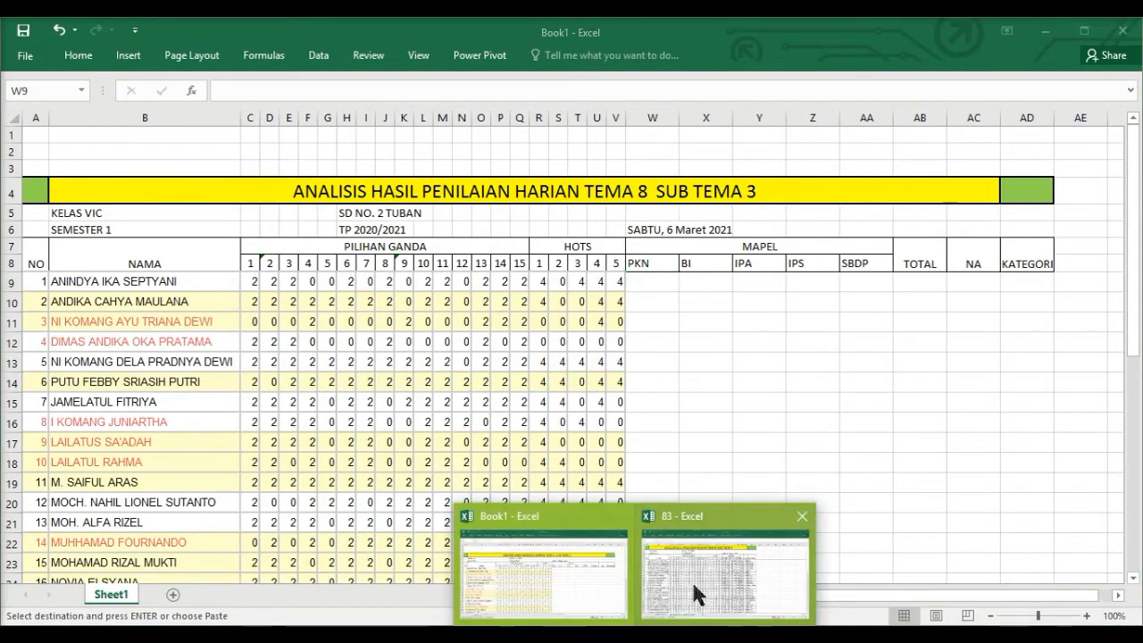
{"action": "left_click", "coordinate": [695, 577]}
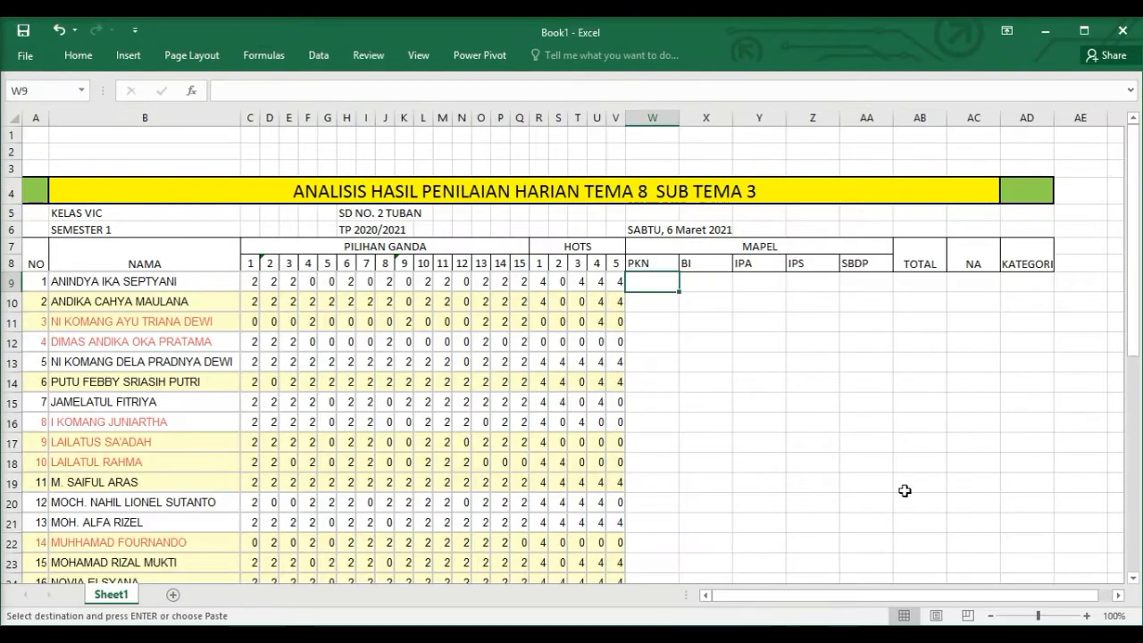
{"action": "left_click_drag", "start_coordinate": [11, 134], "coordinate": [9, 160]}
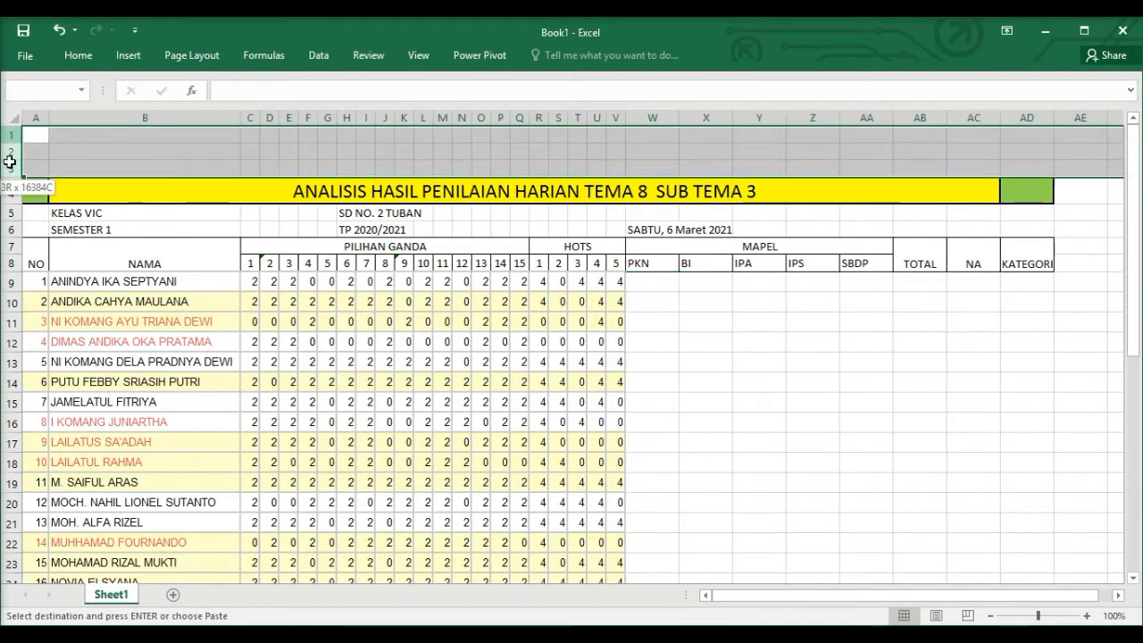
{"action": "left_click", "coordinate": [78, 55]}
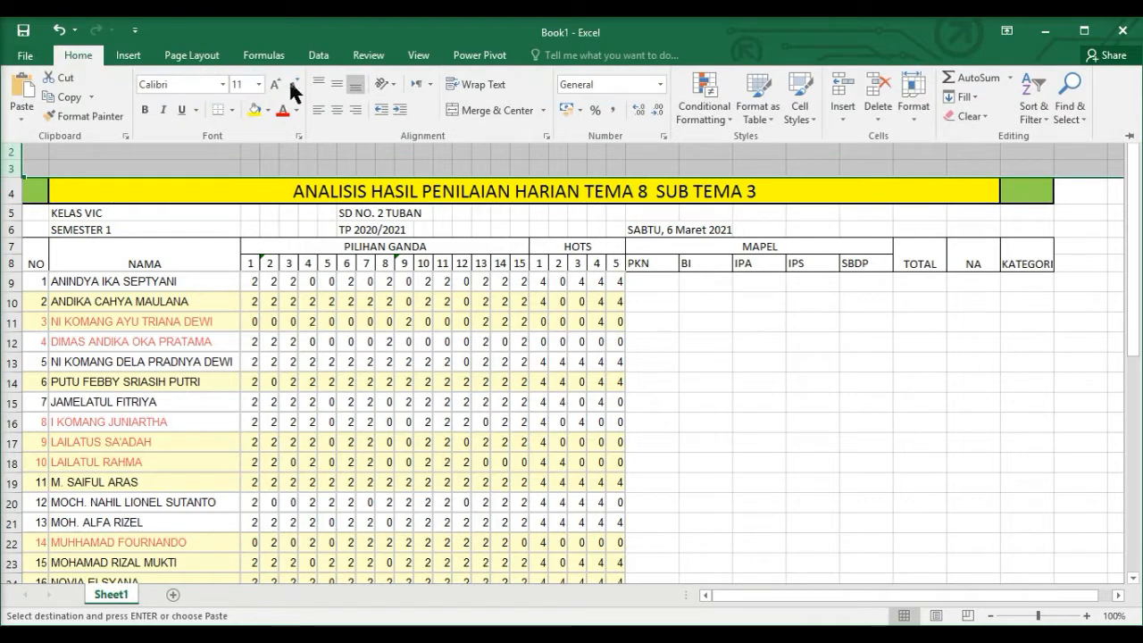
{"action": "left_click", "coordinate": [879, 94]}
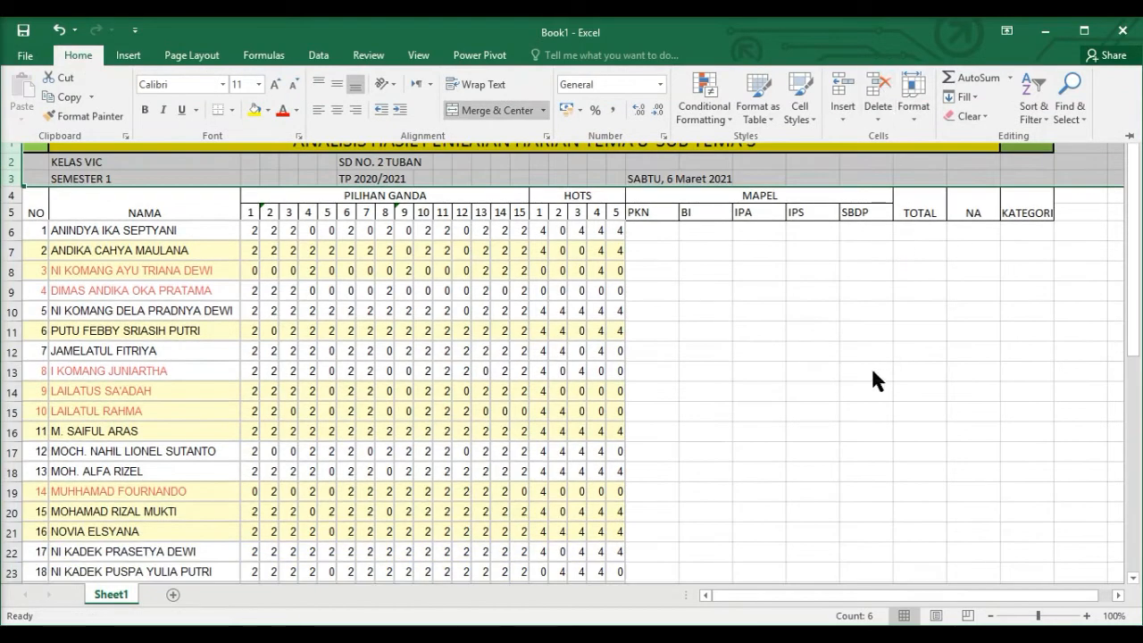
Step: Change the sheet title in B1 to "ANALISIS HASIL PENILAIAN HARIAN TEMA 9 SUB TEMA 1"
{"action": "left_click", "coordinate": [593, 136]}
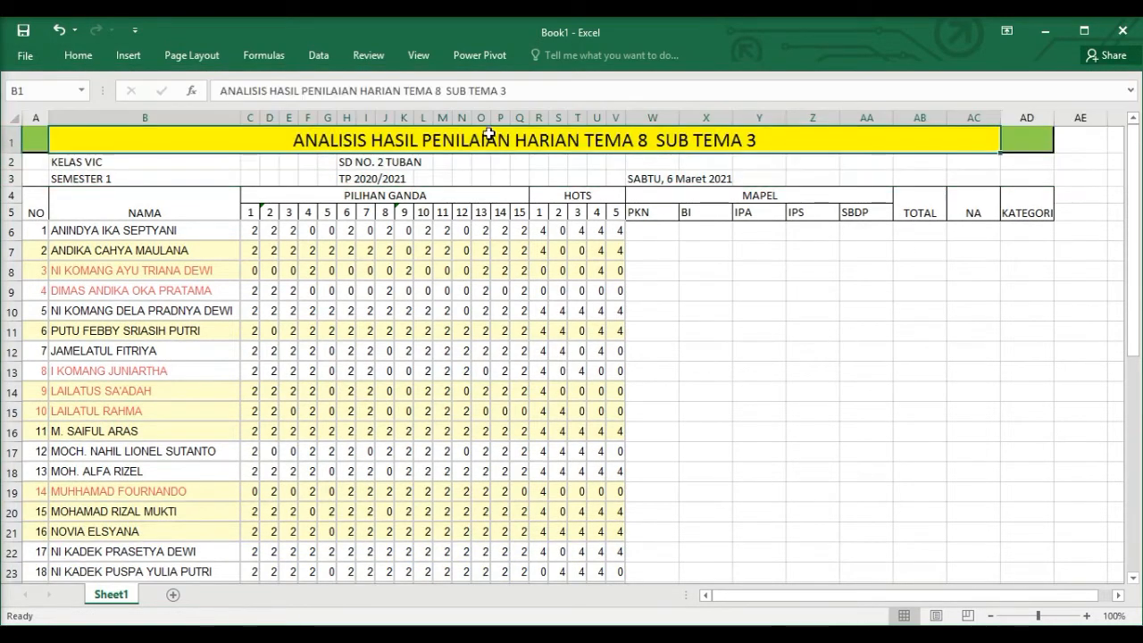
{"action": "left_click", "coordinate": [440, 100]}
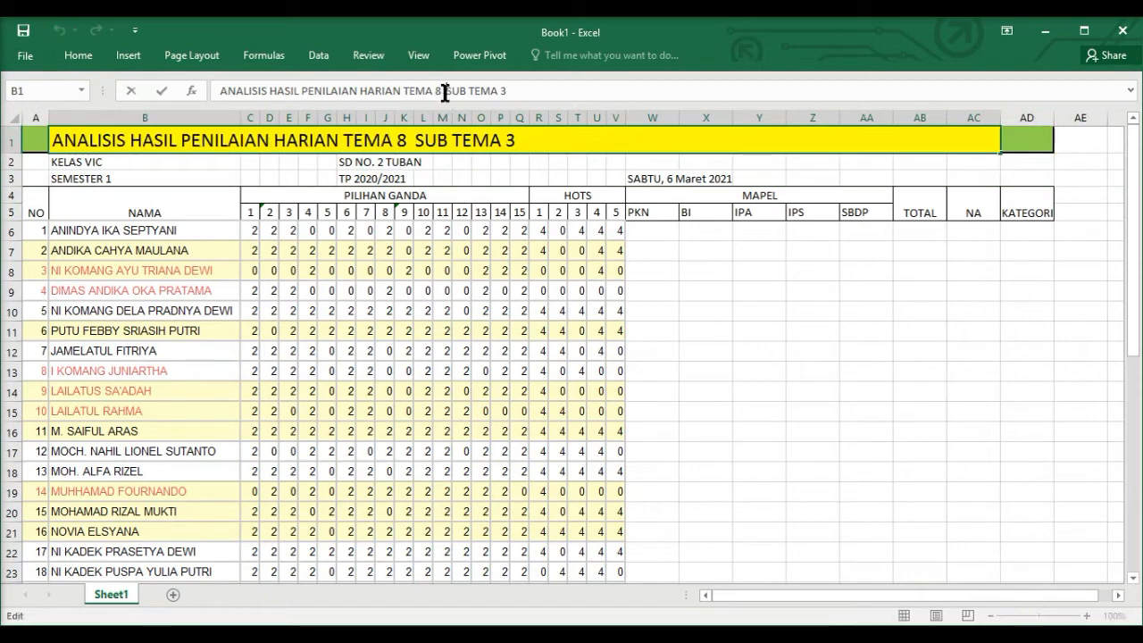
{"action": "key", "text": "BackSpace"}
{"action": "key", "text": "BackSpace"}
{"action": "key", "text": "BackSpace"}
{"action": "type", "text": "9"}
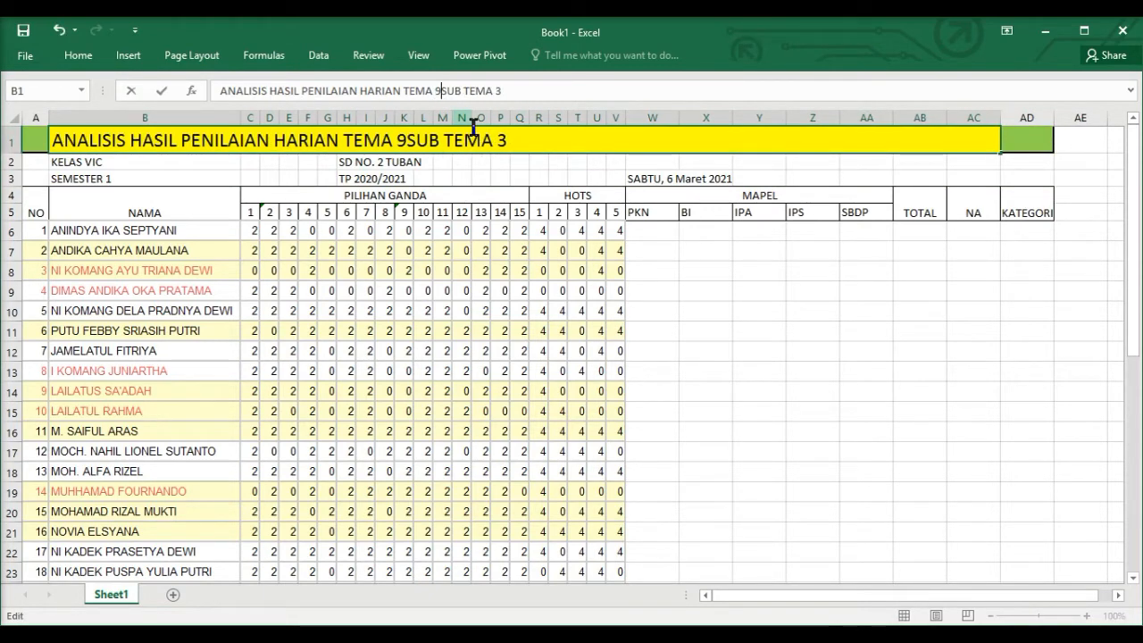
{"action": "key", "text": "Right"}
{"action": "key", "text": "Right"}
{"action": "key", "text": "Right"}
{"action": "key", "text": "Right"}
{"action": "key", "text": "Right"}
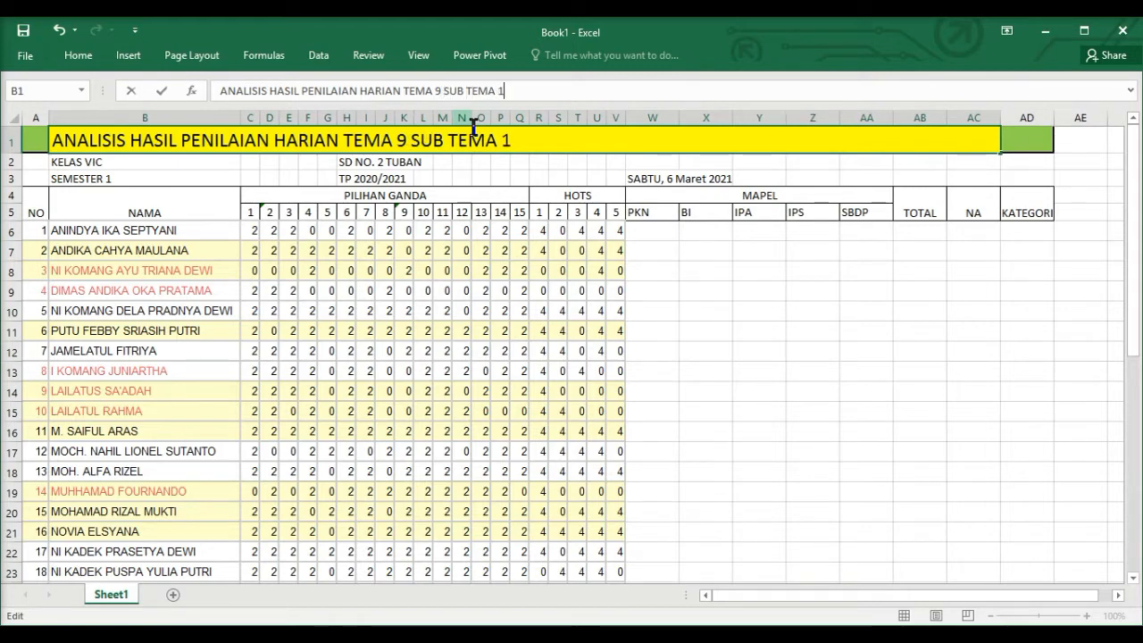
{"action": "left_click", "coordinate": [713, 374]}
Step: Change the assessment date in W3 to "KAMIS, 25 Maret 2021"
{"action": "left_click", "coordinate": [657, 179]}
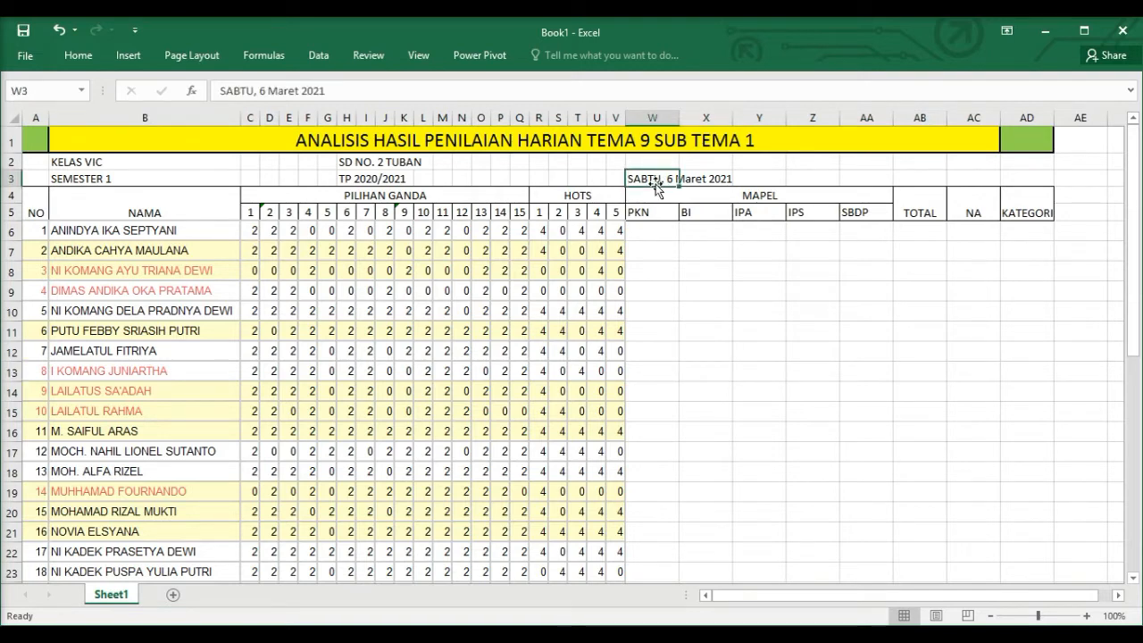
{"action": "left_click", "coordinate": [255, 91]}
{"action": "key", "text": "BackSpace"}
{"action": "key", "text": "BackSpace"}
{"action": "key", "text": "BackSpace"}
{"action": "key", "text": "BackSpace"}
{"action": "key", "text": "BackSpace"}
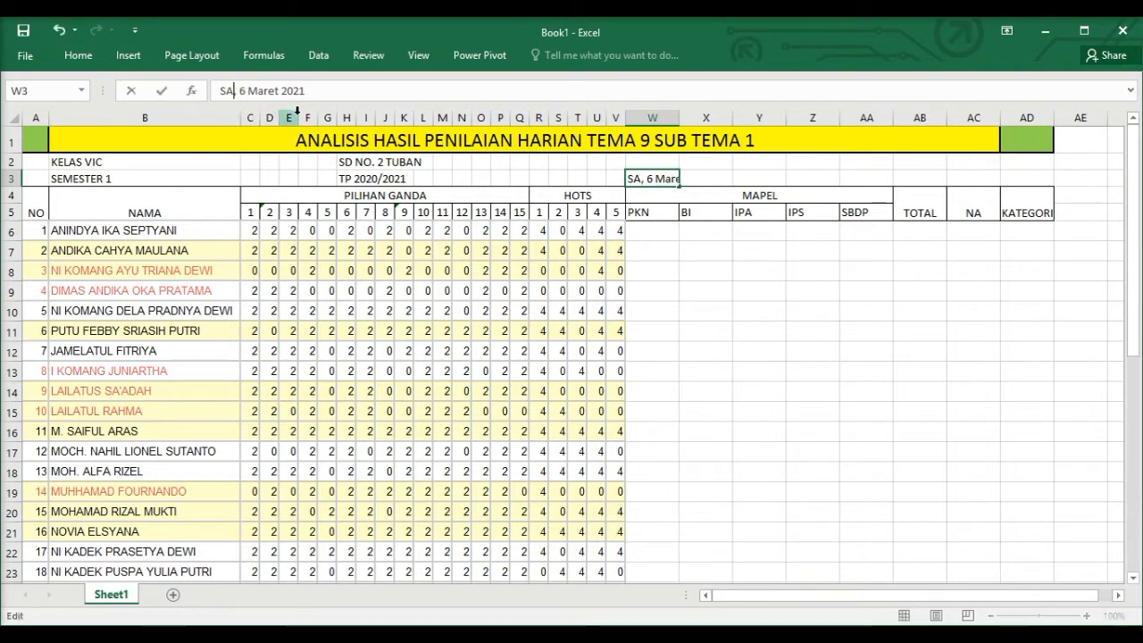
{"action": "type", "text": "KAMIS"}
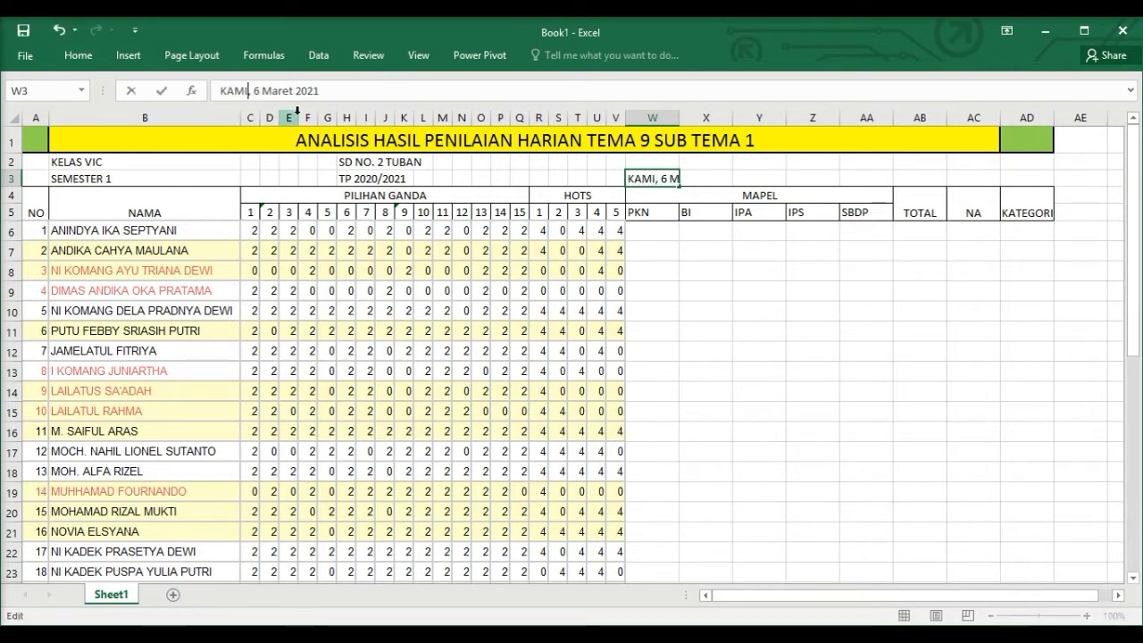
{"action": "key", "text": "Right"}
{"action": "key", "text": "Right"}
{"action": "key", "text": "Right"}
{"action": "key", "text": "BackSpace"}
{"action": "type", "text": "25"}
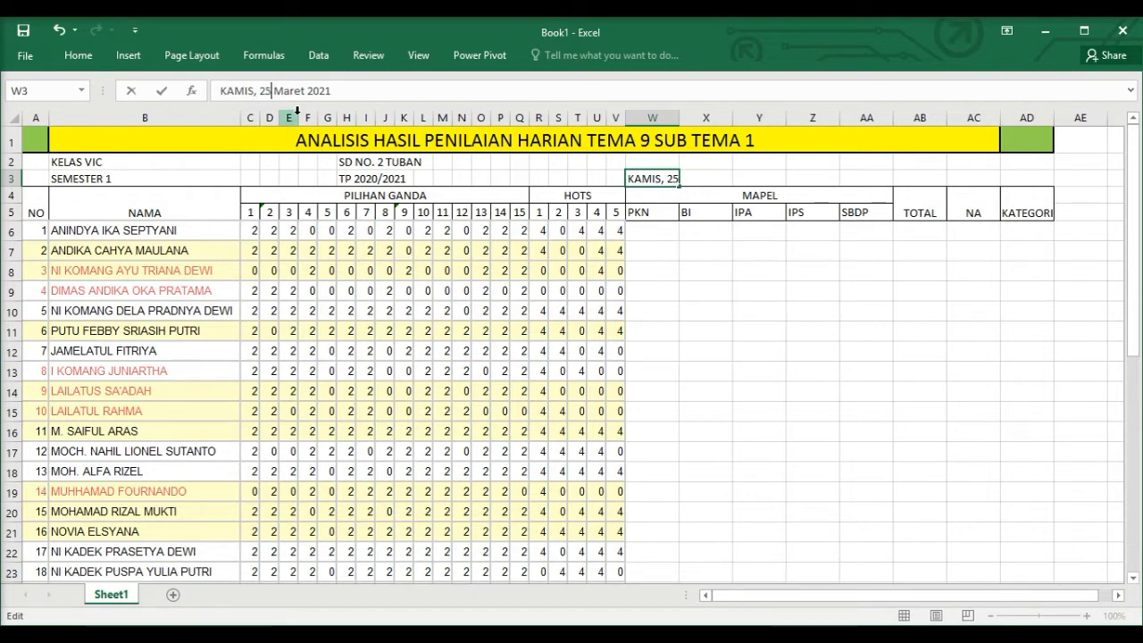
{"action": "left_click", "coordinate": [770, 409]}
Step: Change the semester text in B3 of the analysis header to "SEMESTER 2"
{"action": "left_click", "coordinate": [92, 181]}
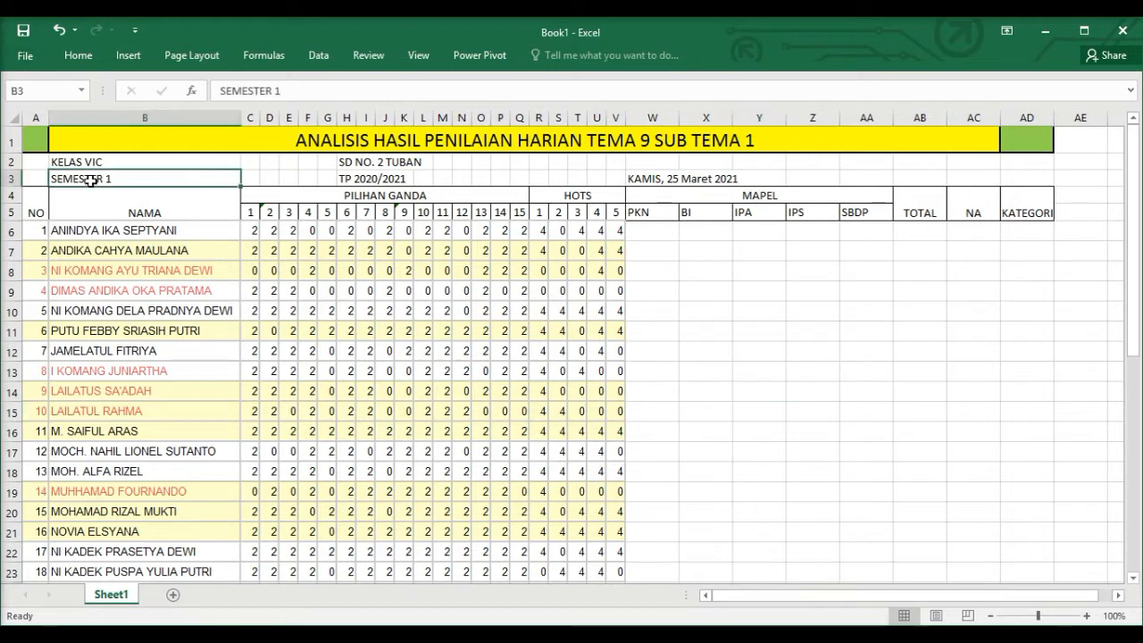
{"action": "left_click", "coordinate": [303, 93]}
{"action": "key", "text": "BackSpace"}
{"action": "type", "text": "2"}
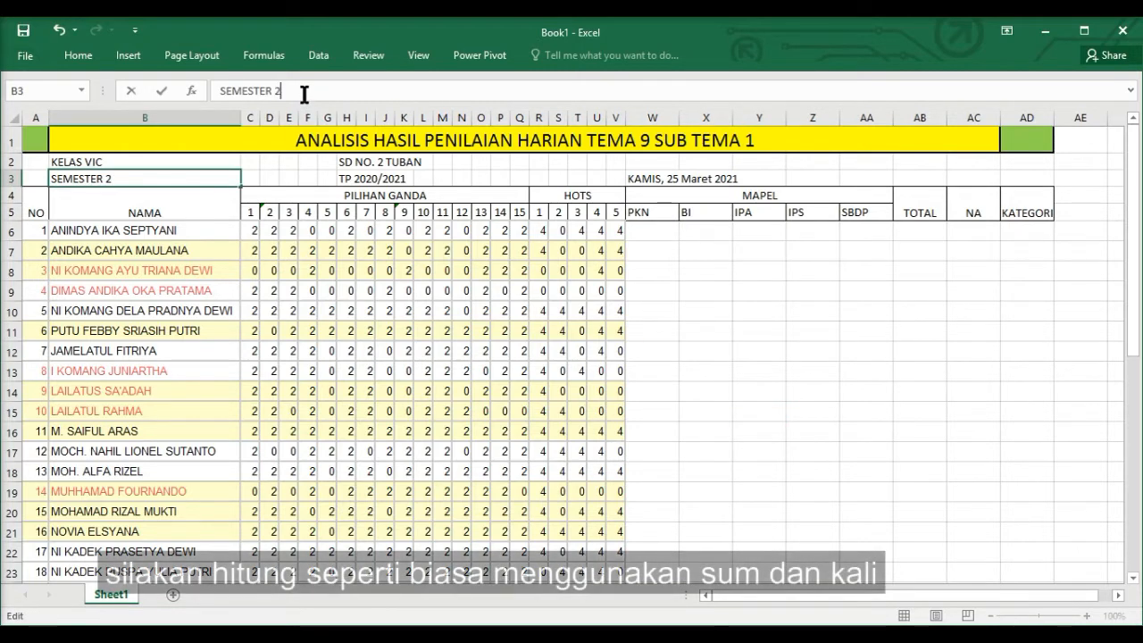
{"action": "left_click", "coordinate": [745, 344]}
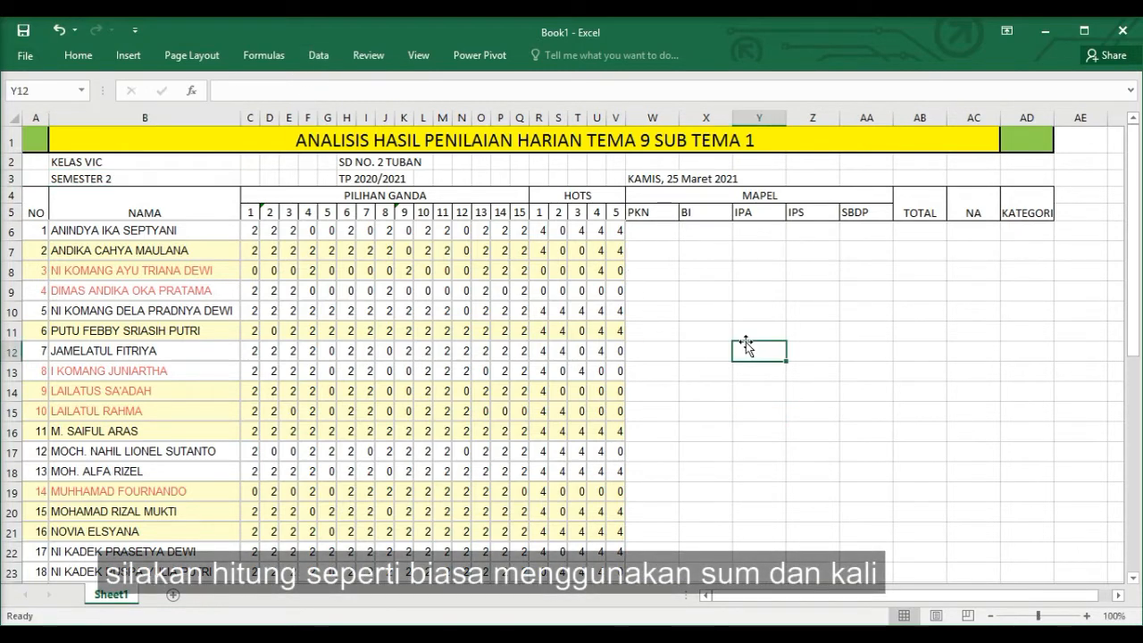
Step: Switch to the 83 workbook to consult how the Tema 8 sheet handles the subject scores
{"action": "left_click", "coordinate": [660, 234]}
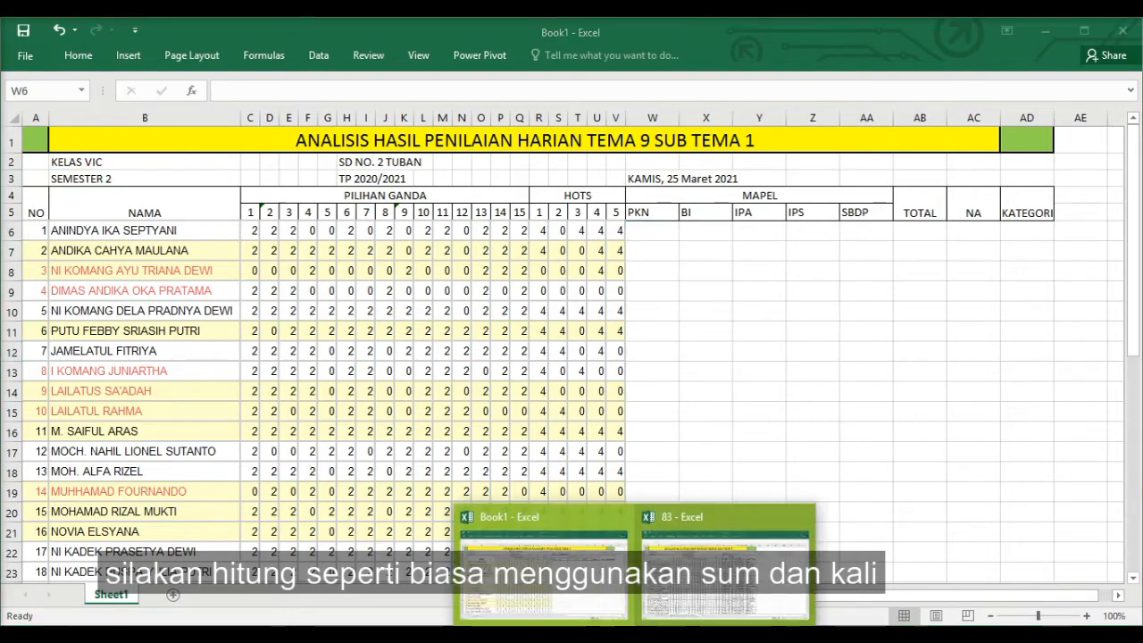
{"action": "left_click", "coordinate": [725, 558]}
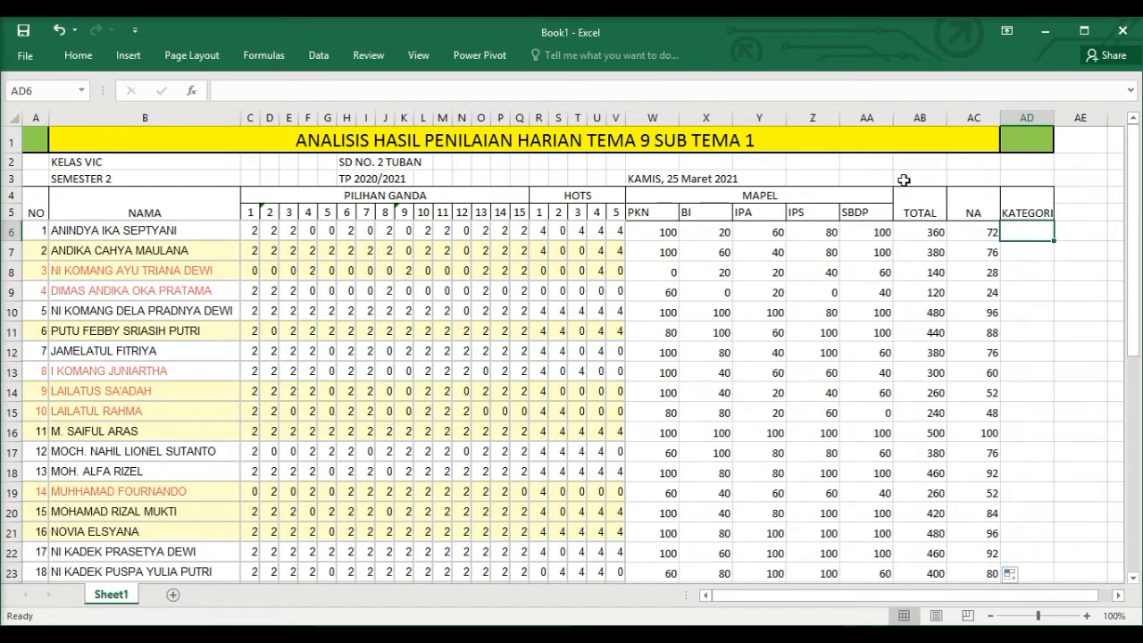
Step: Narrow columns W to AC evenly so the subject scores, TOTAL and NA fit compactly
{"action": "left_click_drag", "start_coordinate": [652, 117], "coordinate": [992, 180]}
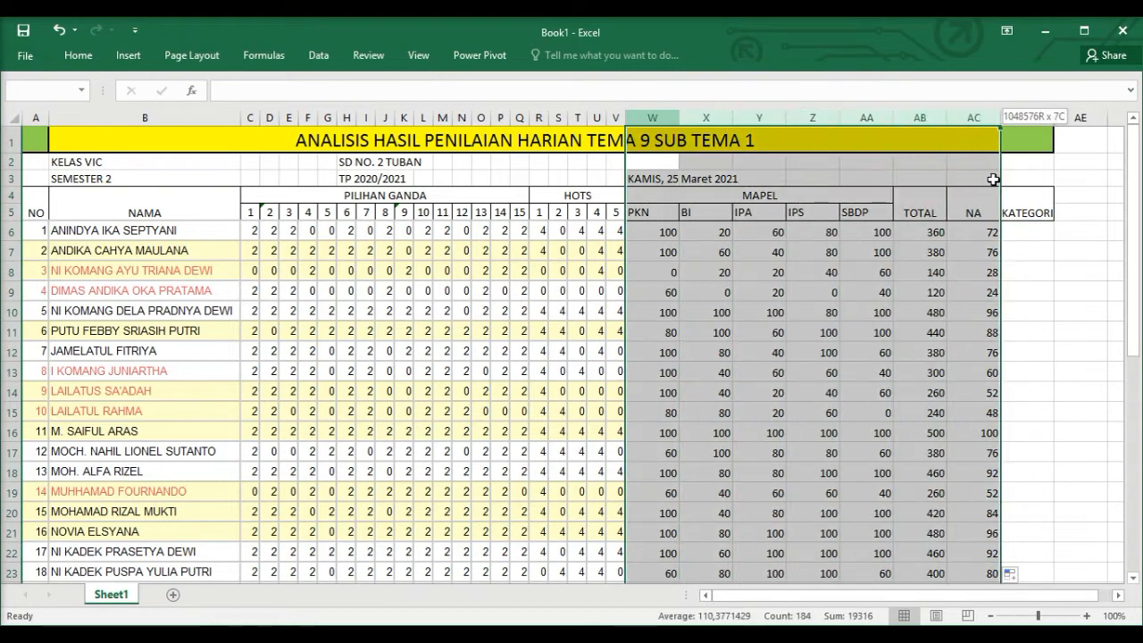
{"action": "left_click_drag", "start_coordinate": [1000, 117], "coordinate": [973, 171]}
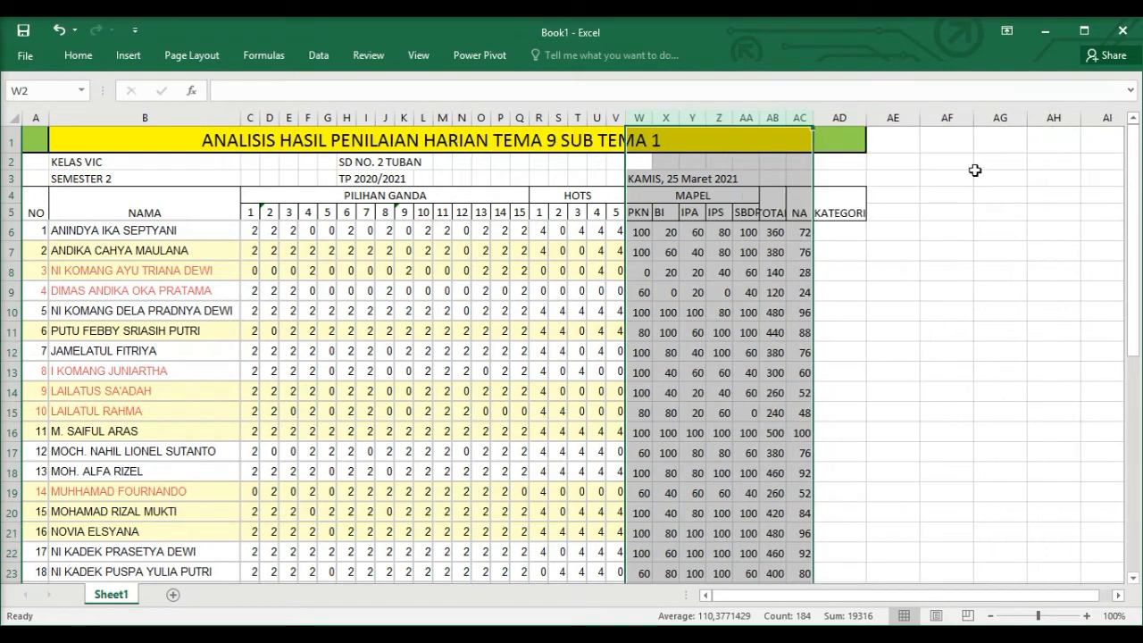
{"action": "left_click", "coordinate": [839, 231]}
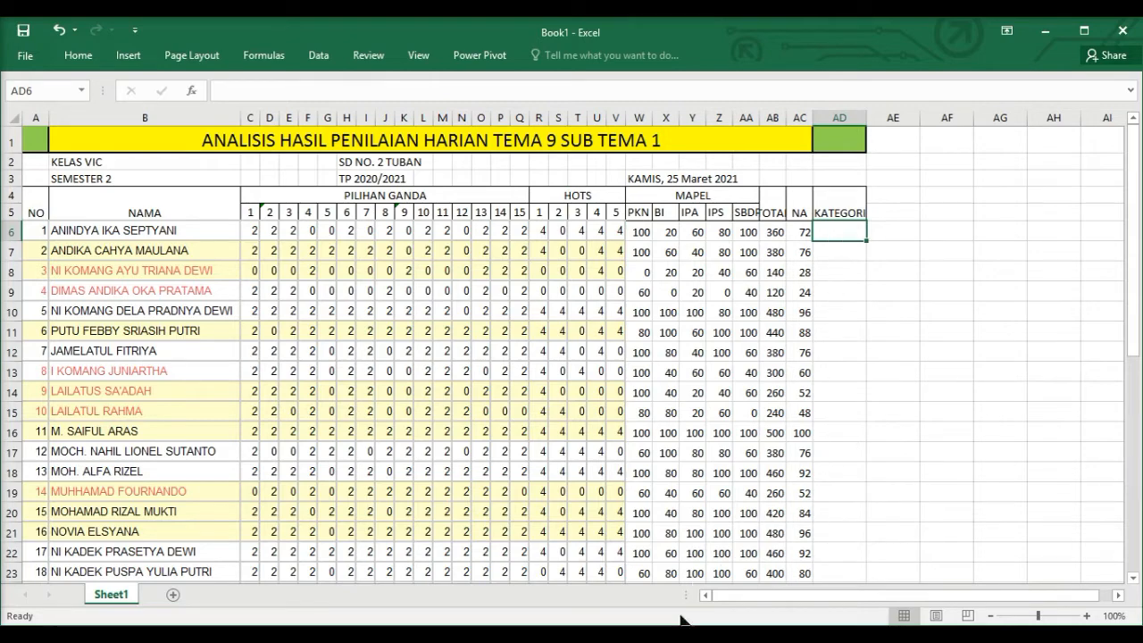
Step: Consult the second category IF formula in the Word document IF, and check the NA column's cell reference in Book1
{"action": "key", "text": "alt+Tab"}
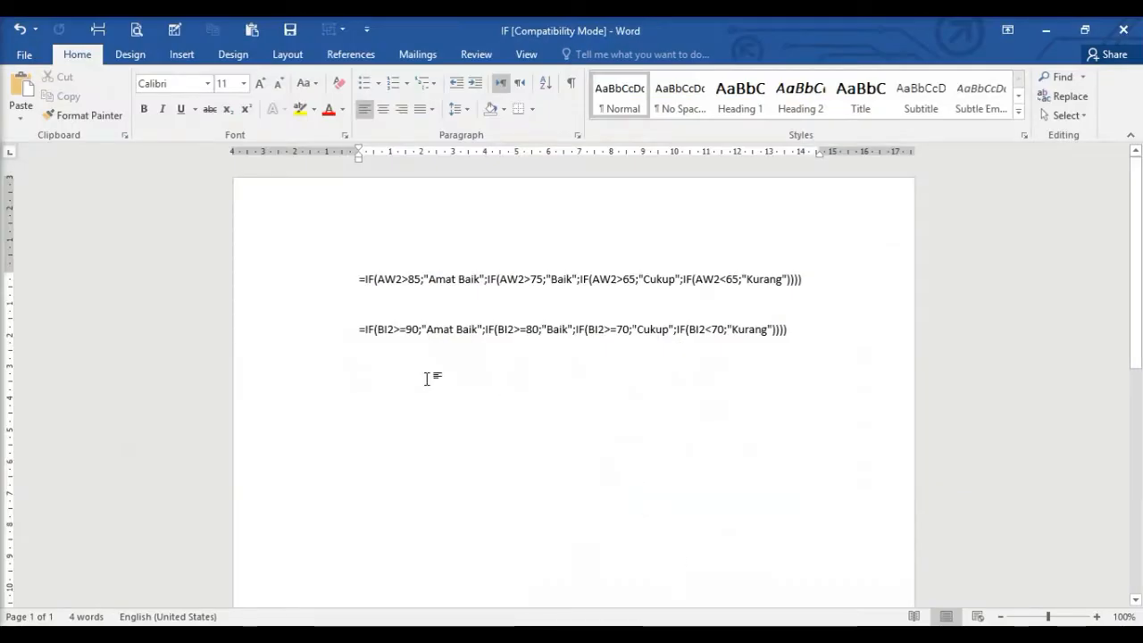
{"action": "left_click_drag", "start_coordinate": [357, 328], "coordinate": [789, 333]}
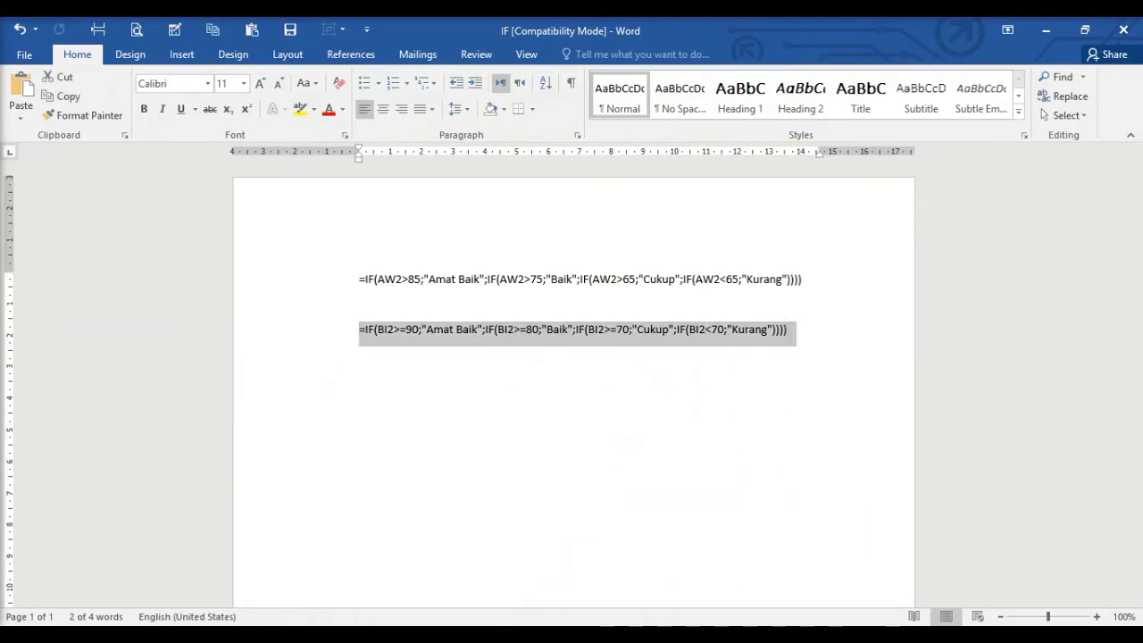
{"action": "left_click", "coordinate": [634, 636]}
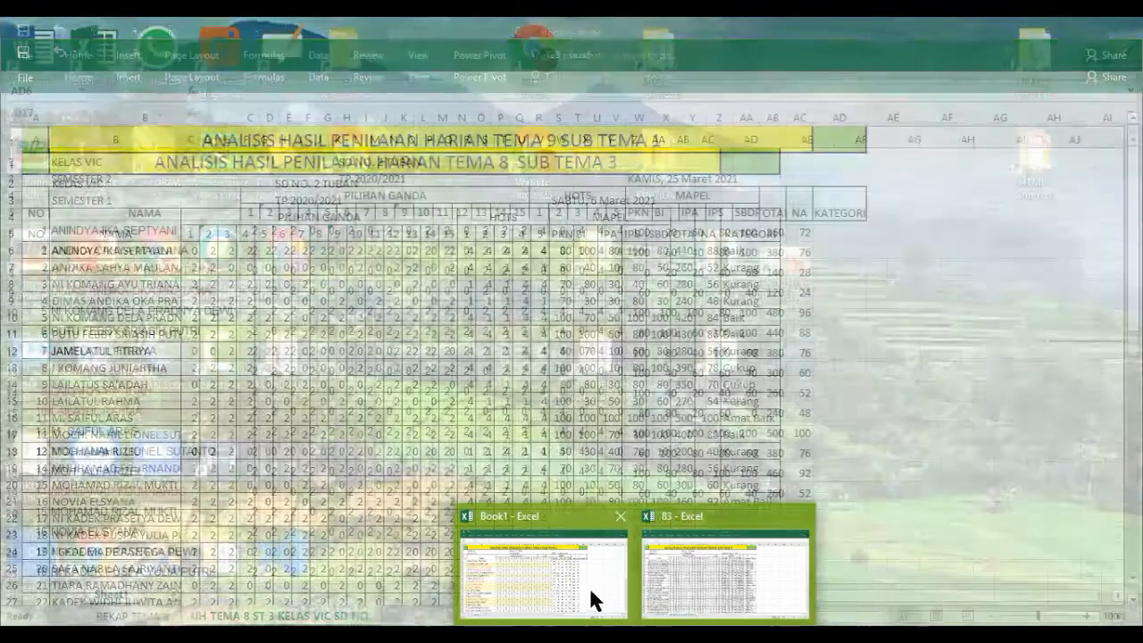
{"action": "left_click", "coordinate": [585, 585]}
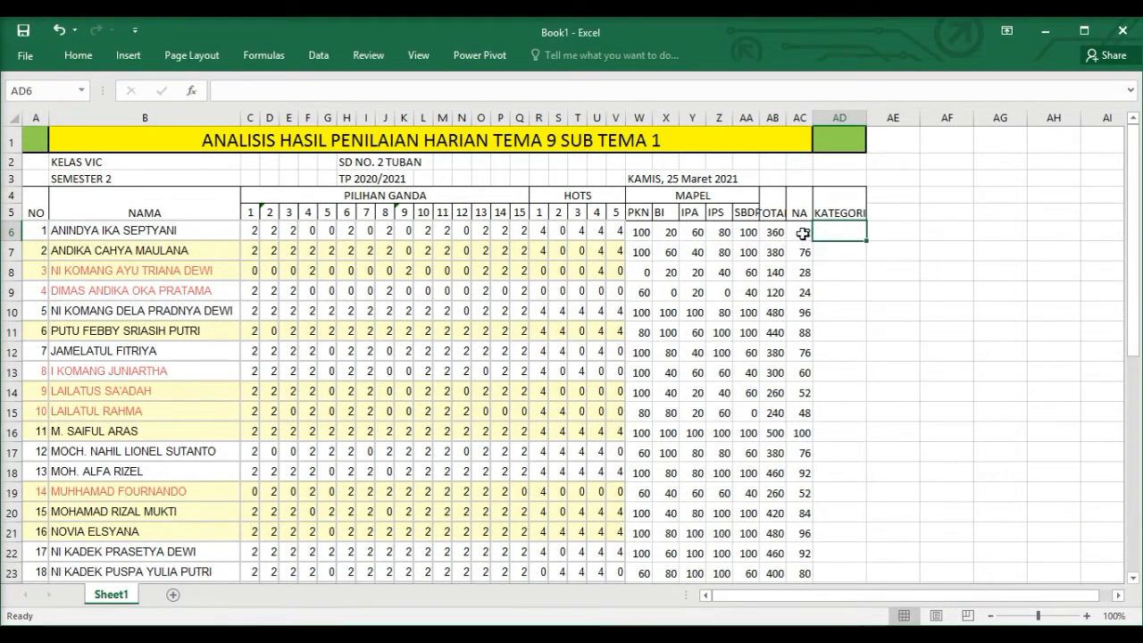
Step: In the Word document IF, replace BI2 with AC6 in the >=90 and >=80 conditions of the second formula
{"action": "key", "text": "alt+Tab"}
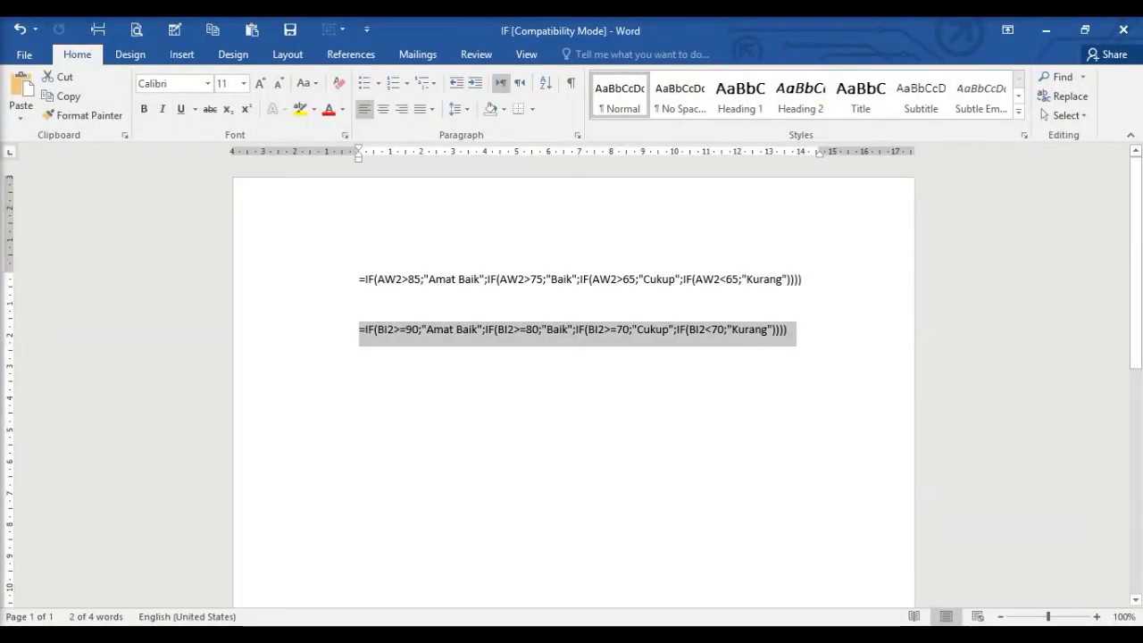
{"action": "left_click", "coordinate": [393, 330]}
{"action": "key", "text": "BackSpace"}
{"action": "key", "text": "BackSpace"}
{"action": "key", "text": "BackSpace"}
{"action": "type", "text": "AC6"}
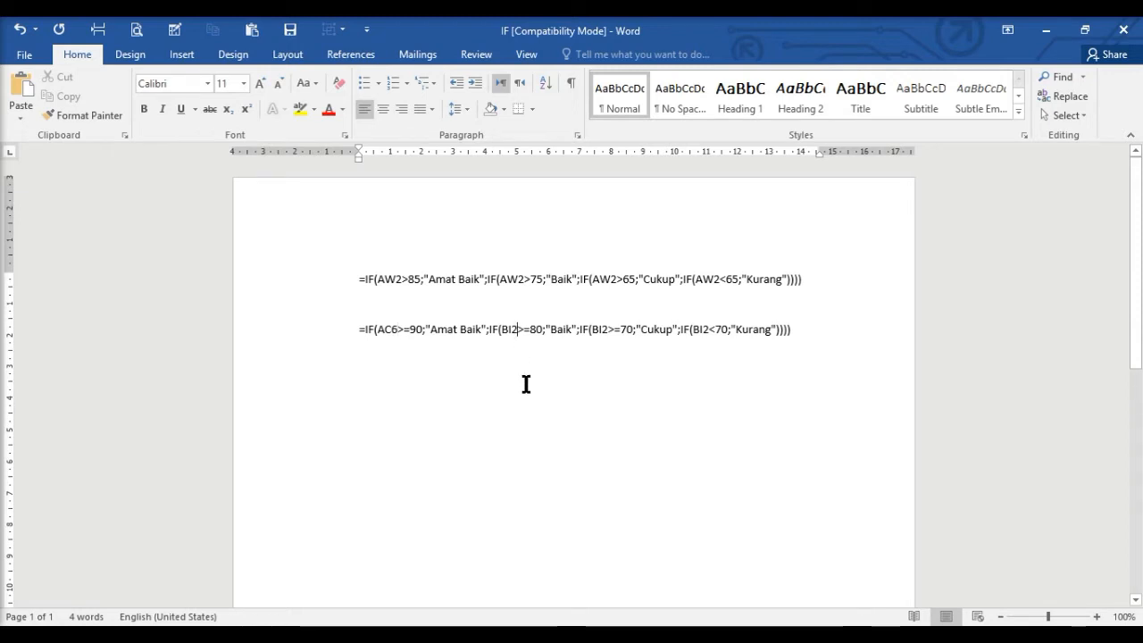
{"action": "key", "text": "BackSpace"}
{"action": "key", "text": "BackSpace"}
{"action": "key", "text": "BackSpace"}
{"action": "type", "text": "AC6"}
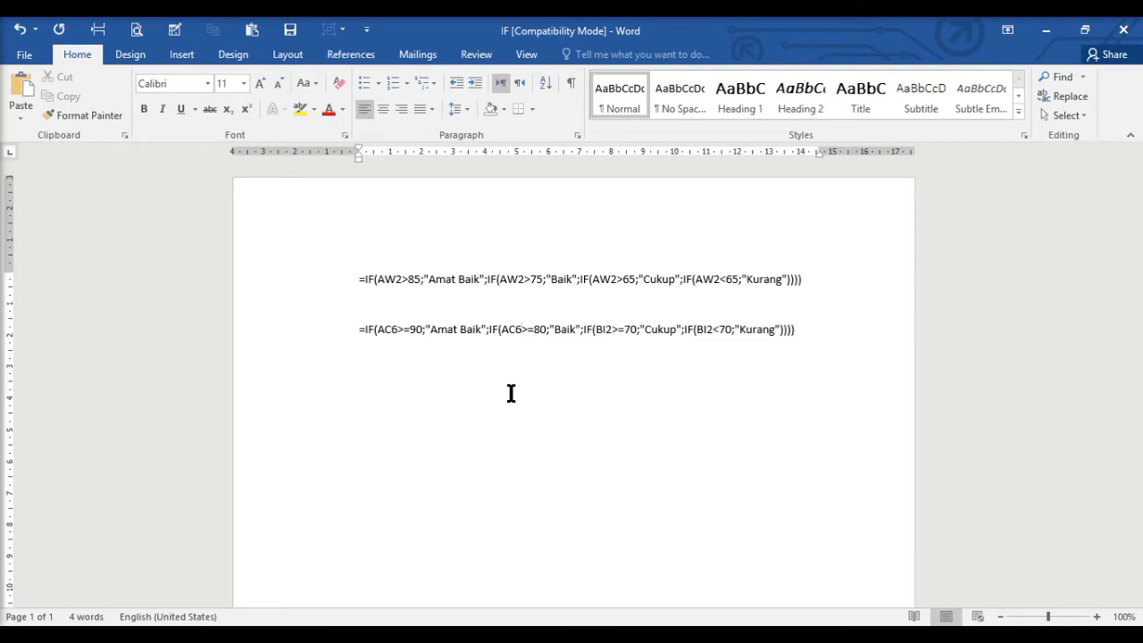
Step: Replace BI2 with AC6 in the >=70 and <70 conditions of the second formula
{"action": "left_click", "coordinate": [610, 328]}
{"action": "key", "text": "BackSpace"}
{"action": "key", "text": "BackSpace"}
{"action": "key", "text": "BackSpace"}
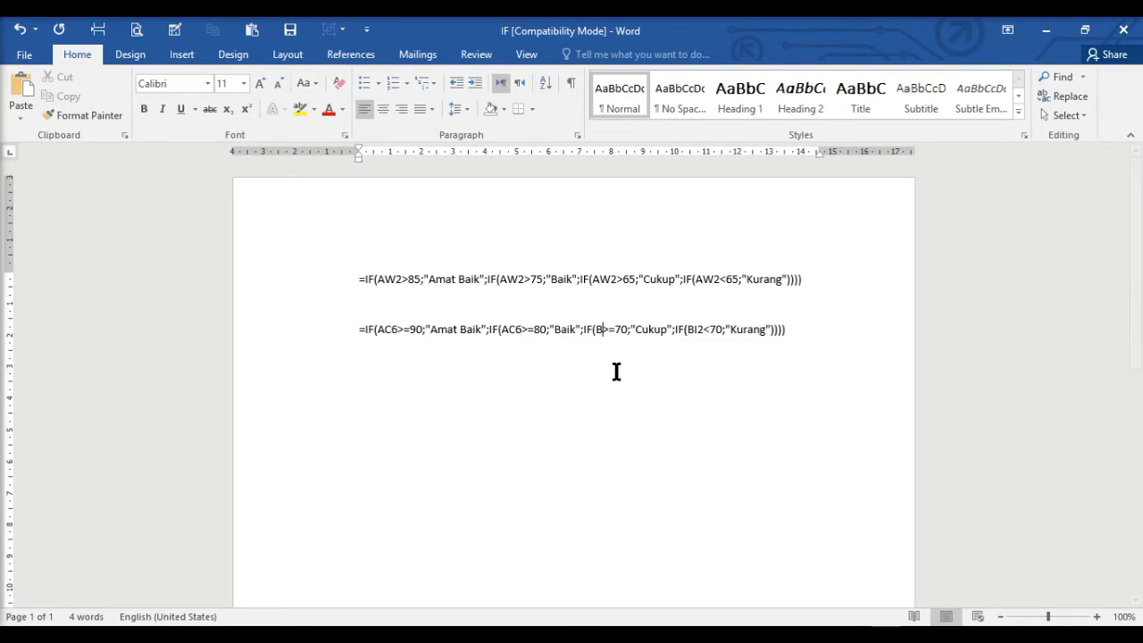
{"action": "type", "text": "AC6"}
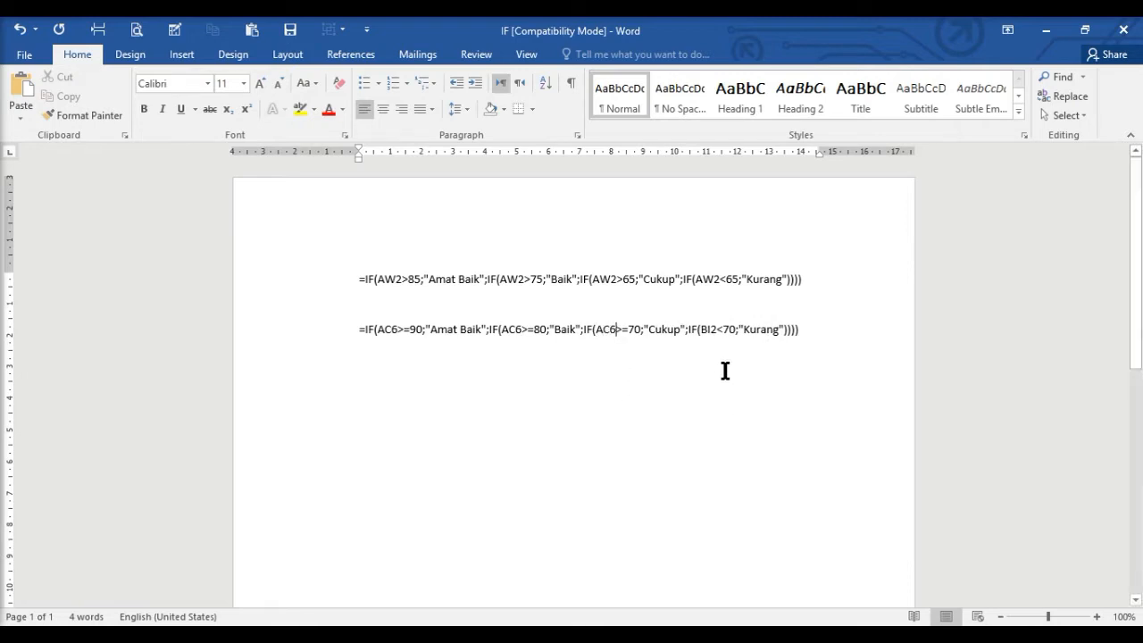
{"action": "left_click", "coordinate": [718, 329]}
{"action": "key", "text": "BackSpace"}
{"action": "key", "text": "BackSpace"}
{"action": "key", "text": "BackSpace"}
{"action": "type", "text": "AC6"}
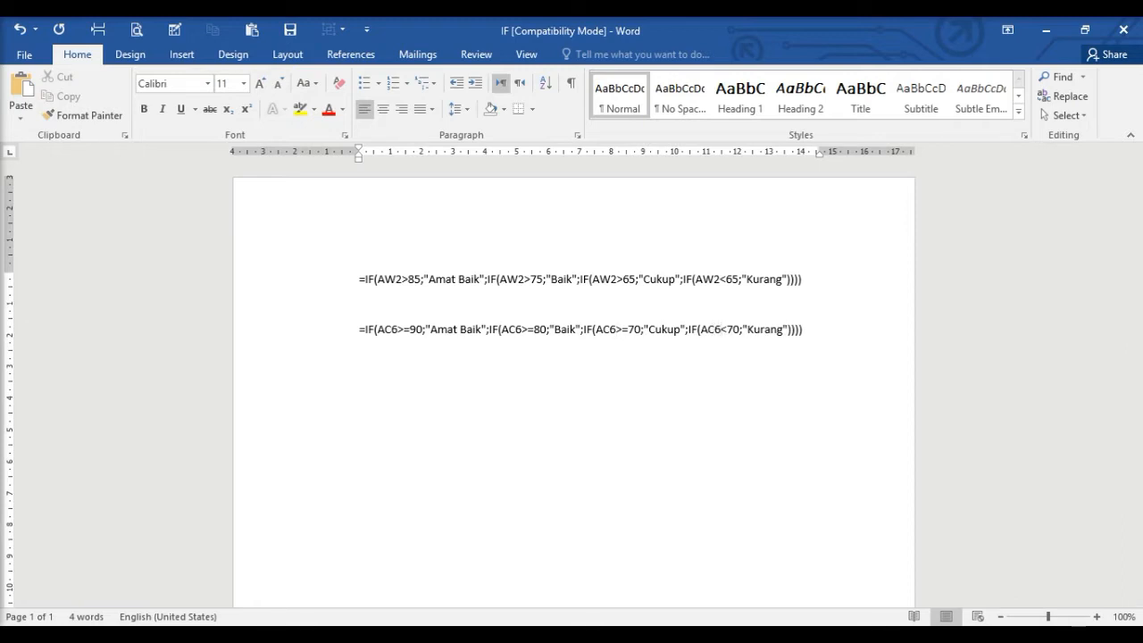
Step: Copy the AC6 category IF formula from Word and enter it in KATEGORI cell AD6 of Book1
{"action": "left_click", "coordinate": [664, 455]}
{"action": "left_click_drag", "start_coordinate": [361, 327], "coordinate": [806, 339]}
{"action": "key", "text": "ctrl+c"}
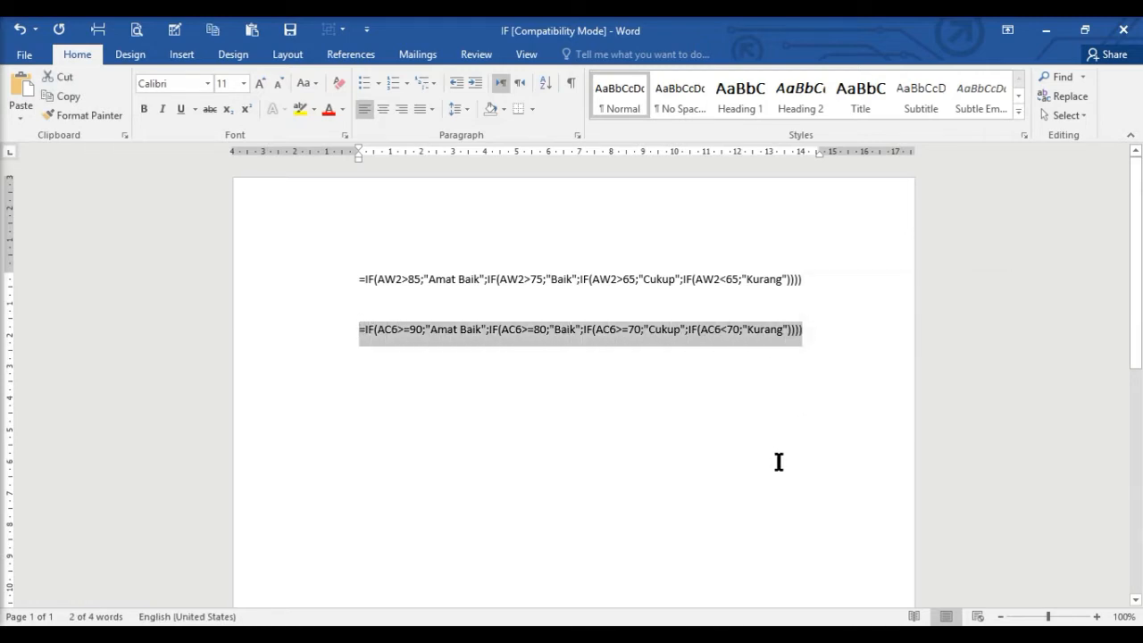
{"action": "left_click", "coordinate": [635, 635]}
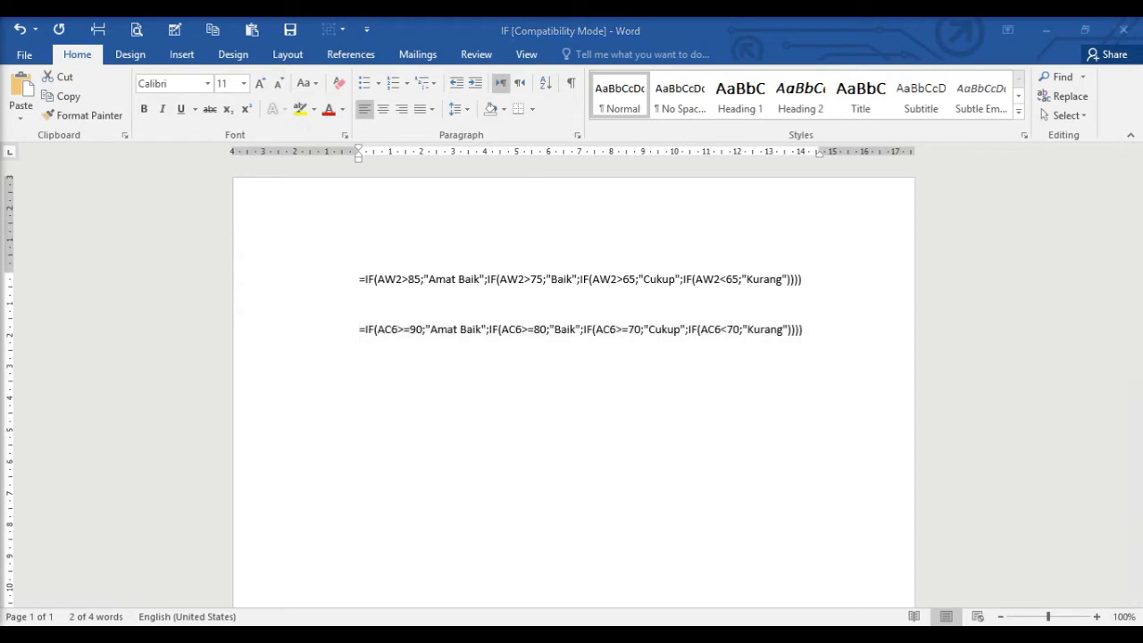
{"action": "left_click", "coordinate": [604, 589]}
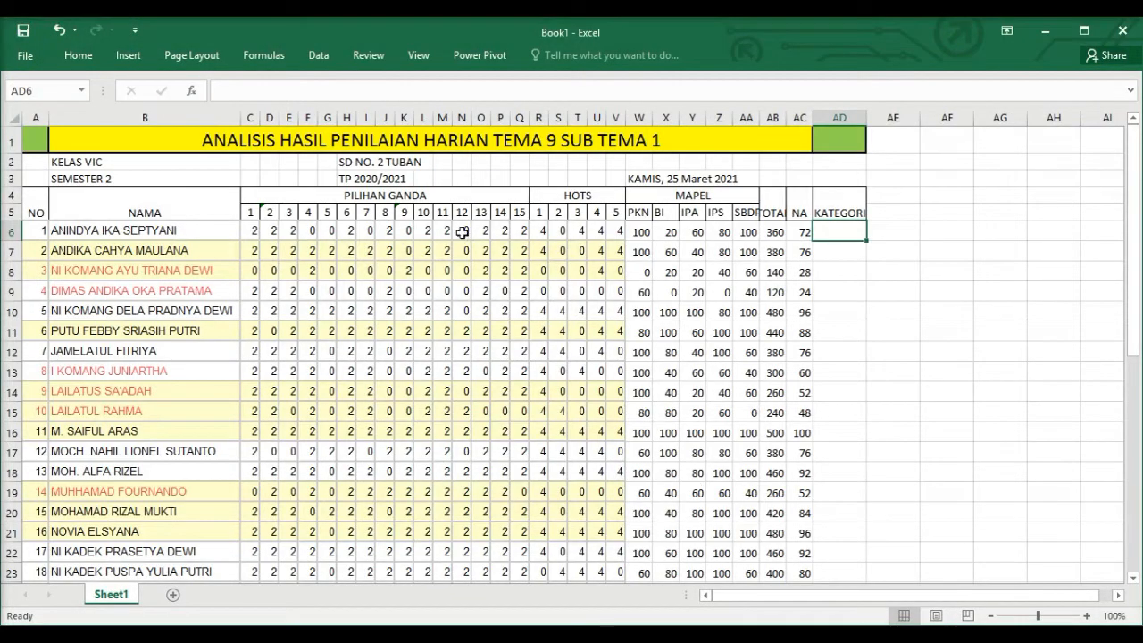
{"action": "left_click", "coordinate": [229, 93]}
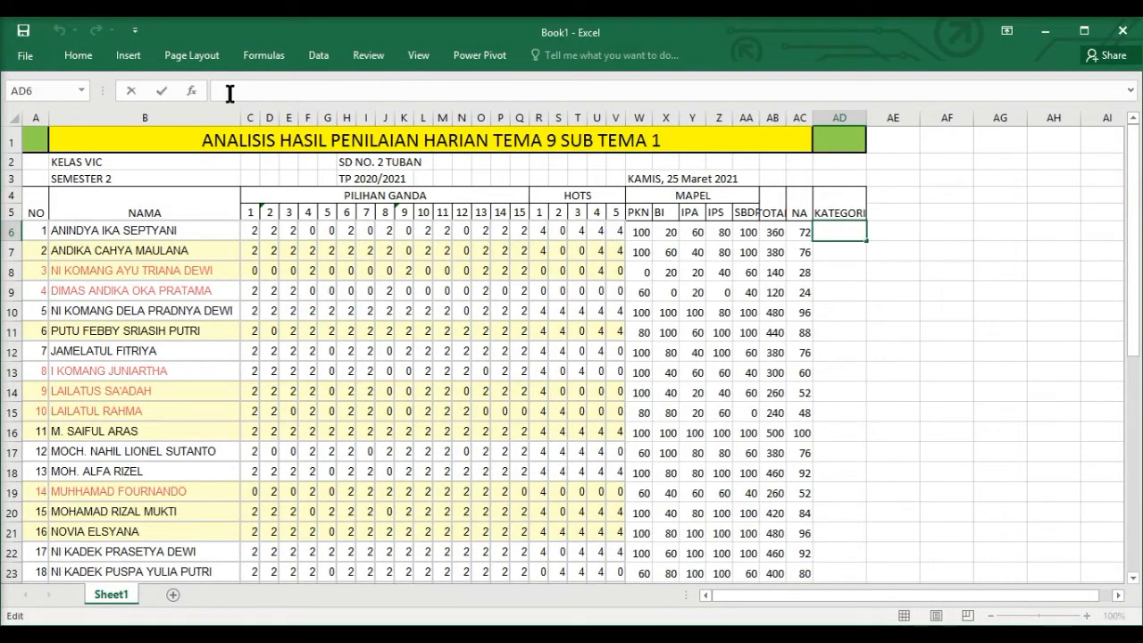
{"action": "key", "text": "ctrl+v"}
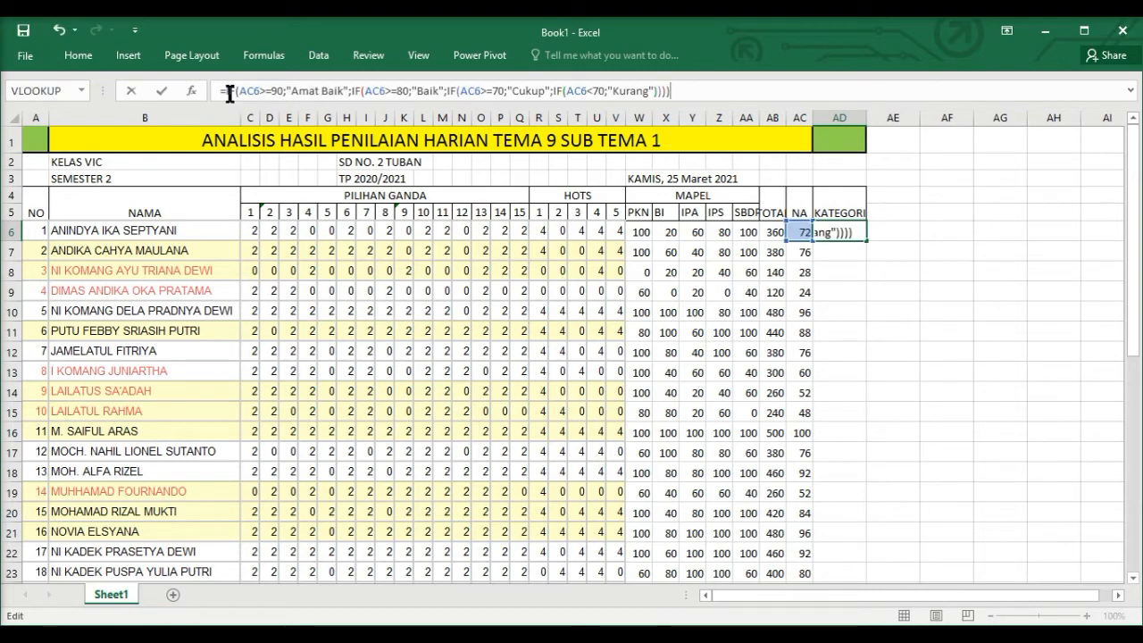
{"action": "key", "text": "Return"}
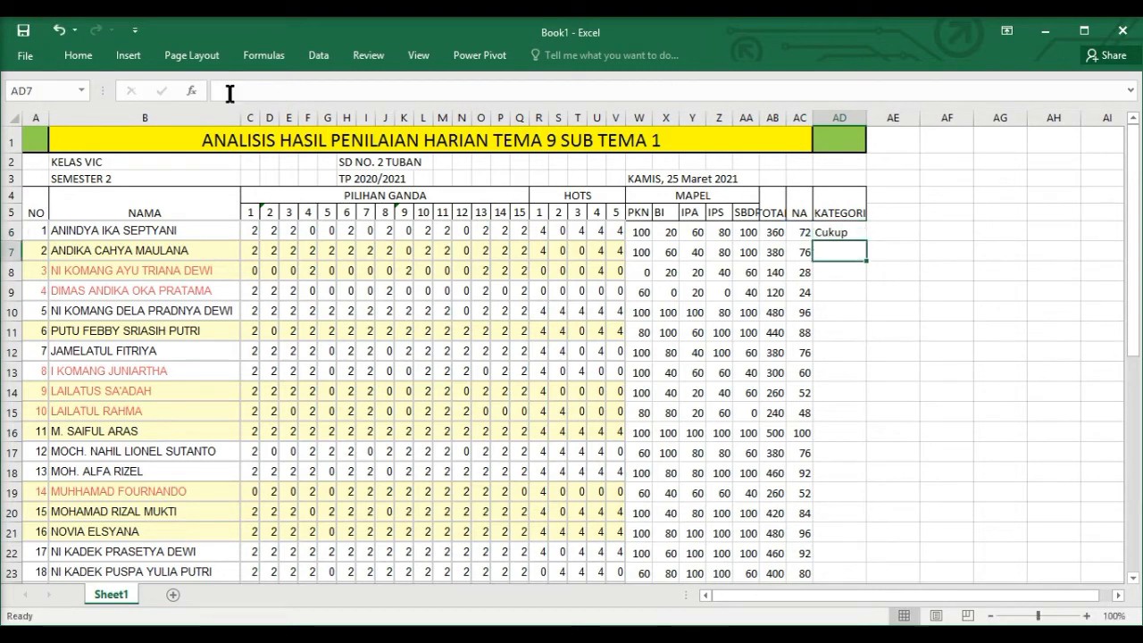
Step: Fill the KATEGORI formula from AD6 down to AD30 for all students
{"action": "left_click", "coordinate": [823, 233]}
{"action": "left_click_drag", "start_coordinate": [861, 243], "coordinate": [845, 561]}
{"action": "scroll", "coordinate": [946, 421], "scroll_direction": "down", "scroll_amount": 3}
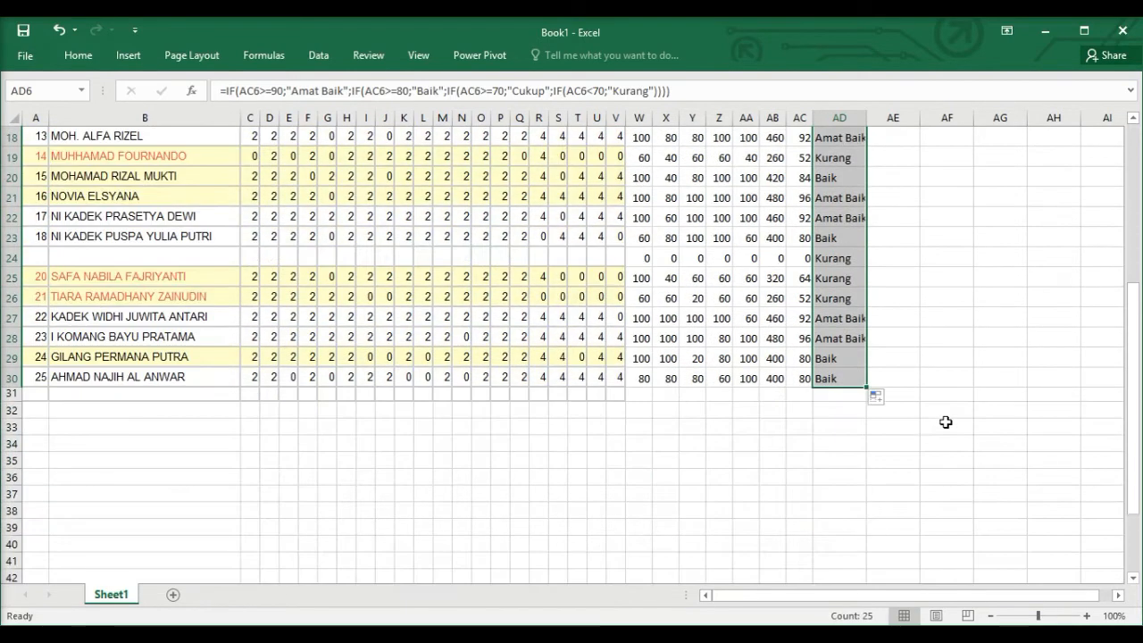
{"action": "left_click", "coordinate": [854, 484]}
{"action": "scroll", "coordinate": [854, 484], "scroll_direction": "up", "scroll_amount": 4}
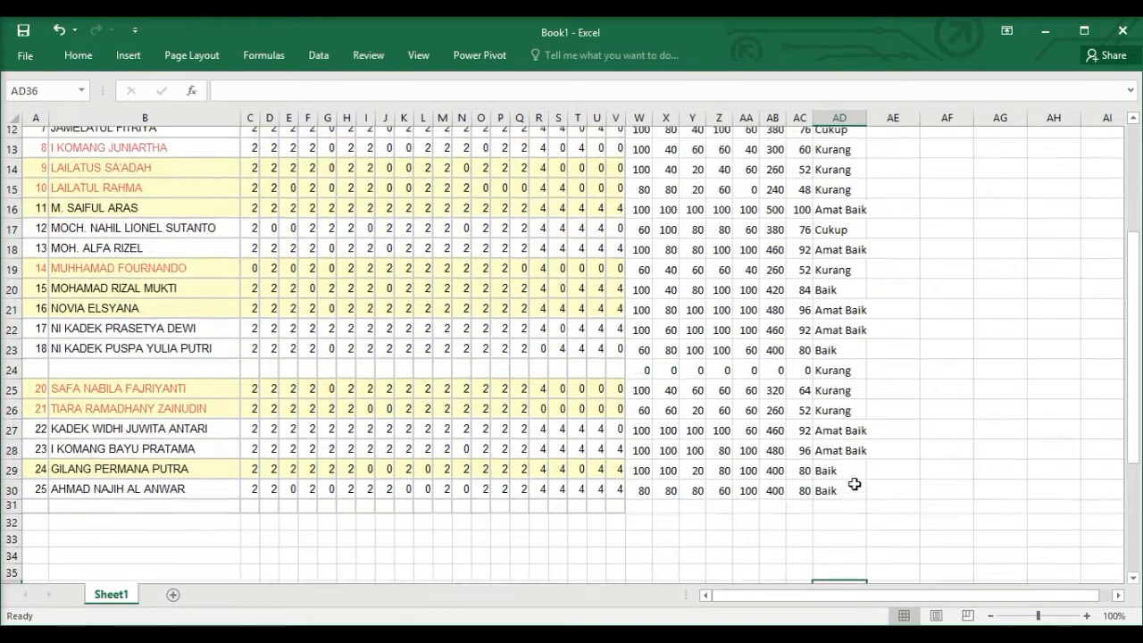
{"action": "scroll", "coordinate": [600, 440], "scroll_direction": "up", "scroll_amount": 2}
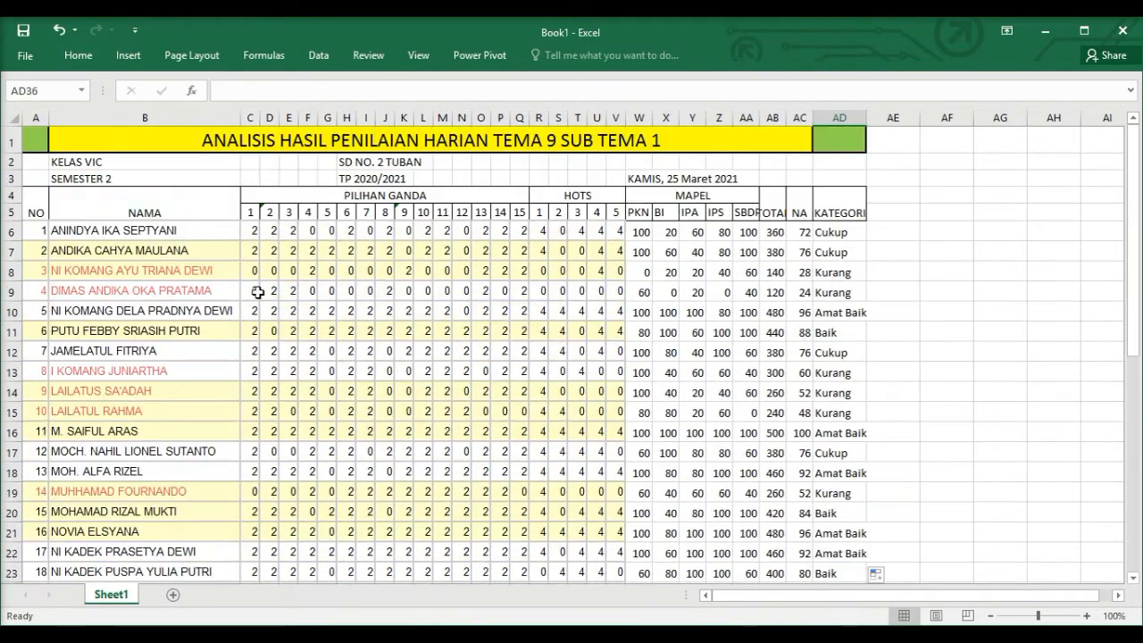
Step: Total the question 1 scores C6:C30 with AutoSum in C31
{"action": "left_click_drag", "start_coordinate": [248, 230], "coordinate": [248, 415]}
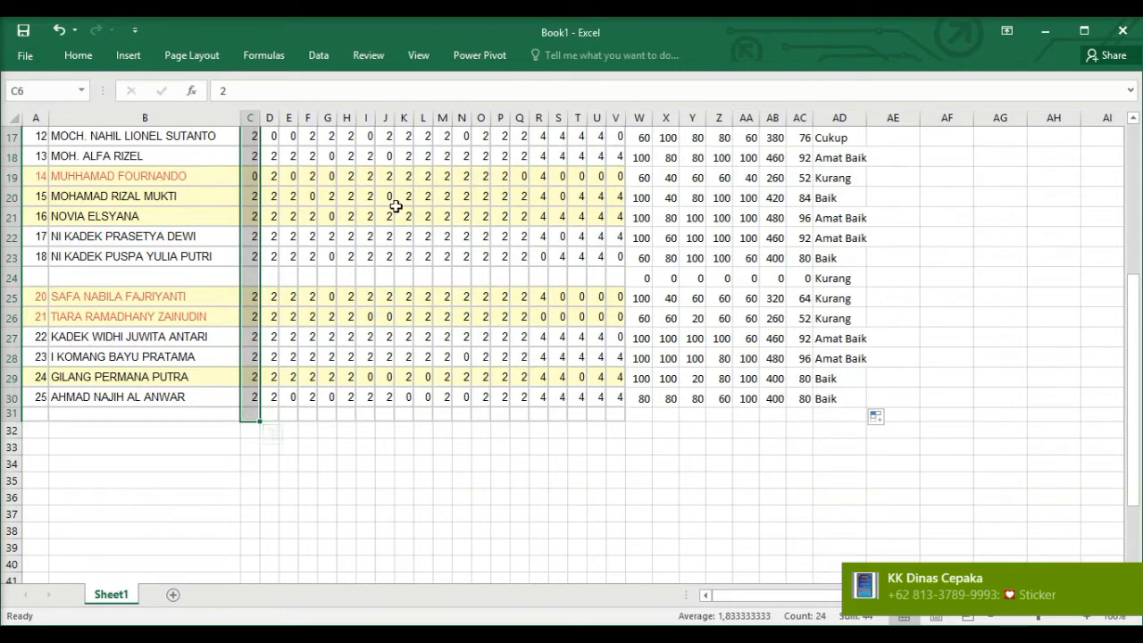
{"action": "left_click", "coordinate": [82, 61]}
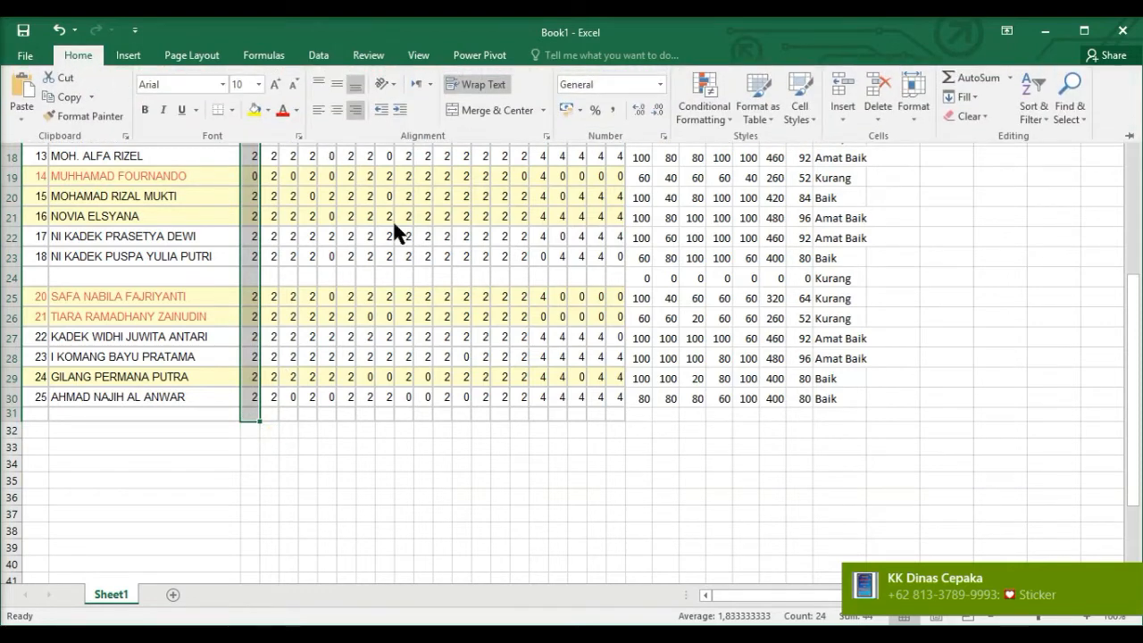
{"action": "left_click", "coordinate": [980, 79]}
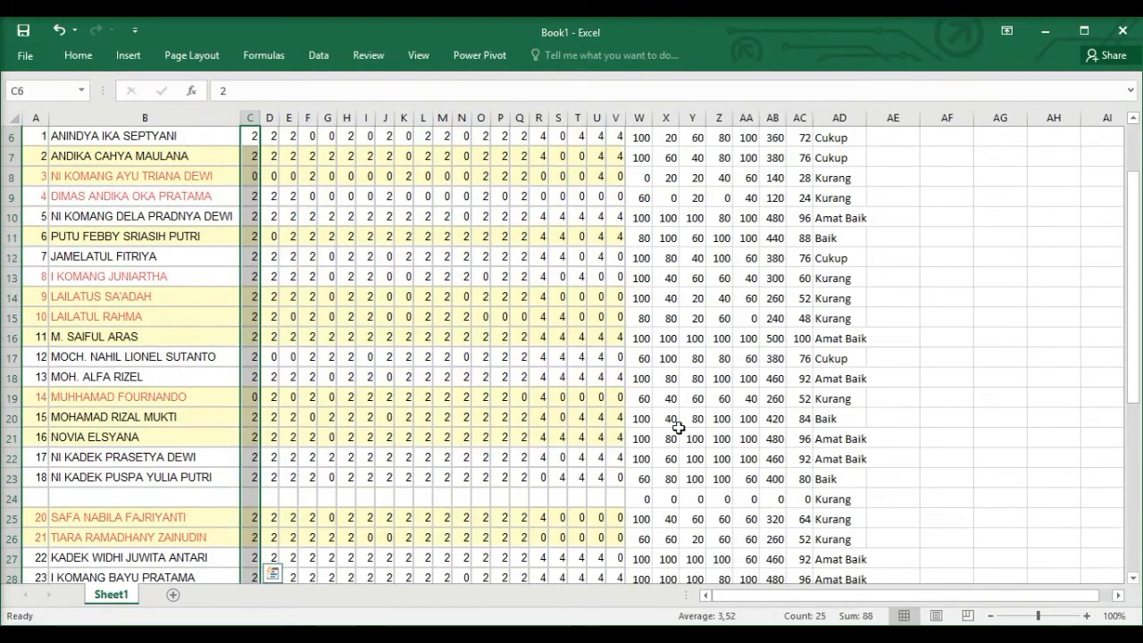
{"action": "scroll", "coordinate": [674, 469], "scroll_direction": "down", "scroll_amount": 2}
{"action": "left_click", "coordinate": [870, 562]}
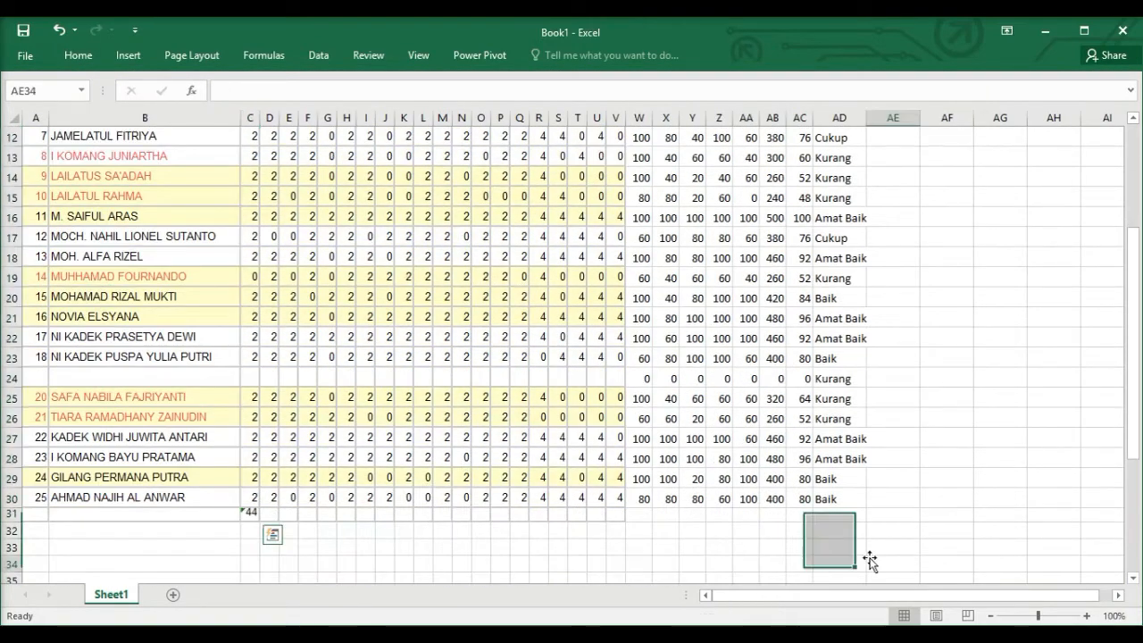
Step: Fill the total formula from C31 across to V31 and increase the height of row 31
{"action": "left_click", "coordinate": [248, 519]}
{"action": "left_click_drag", "start_coordinate": [259, 522], "coordinate": [618, 523]}
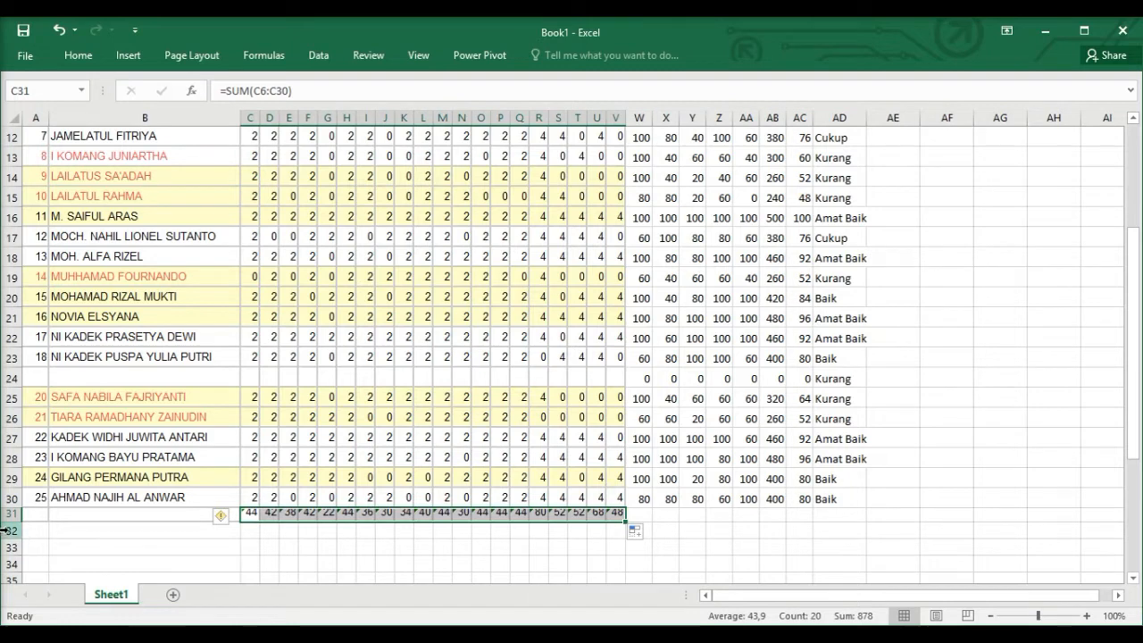
{"action": "left_click_drag", "start_coordinate": [6, 523], "coordinate": [11, 528]}
{"action": "left_click", "coordinate": [250, 542]}
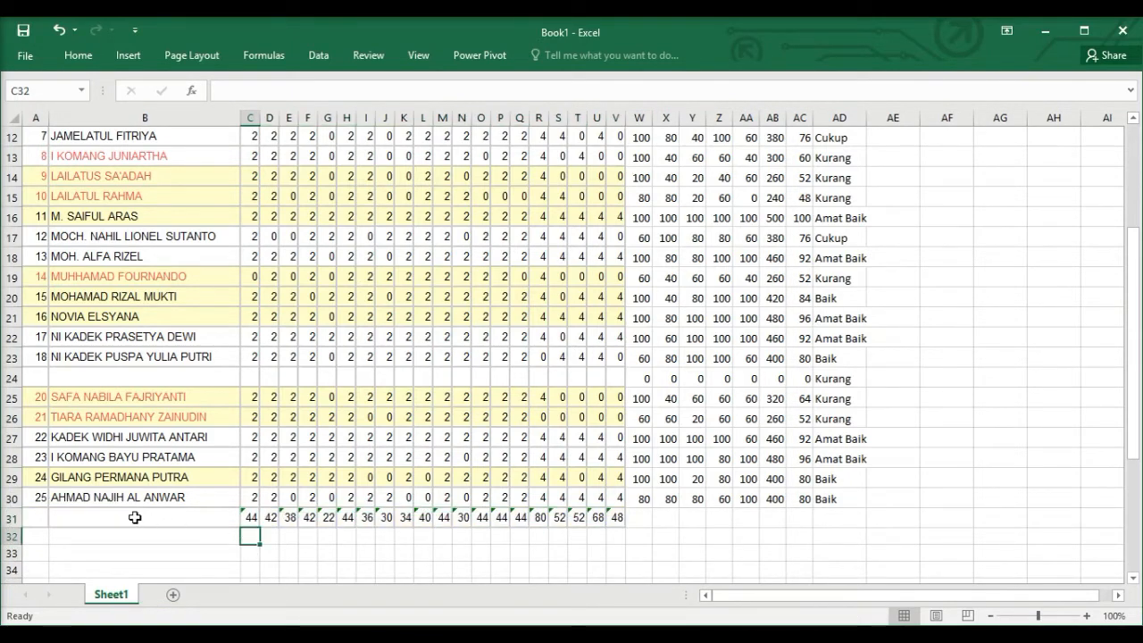
Step: Label B31 "BENAR" and B32 "SALAH" below the student list
{"action": "left_click", "coordinate": [132, 514]}
{"action": "type", "text": "BEN"}
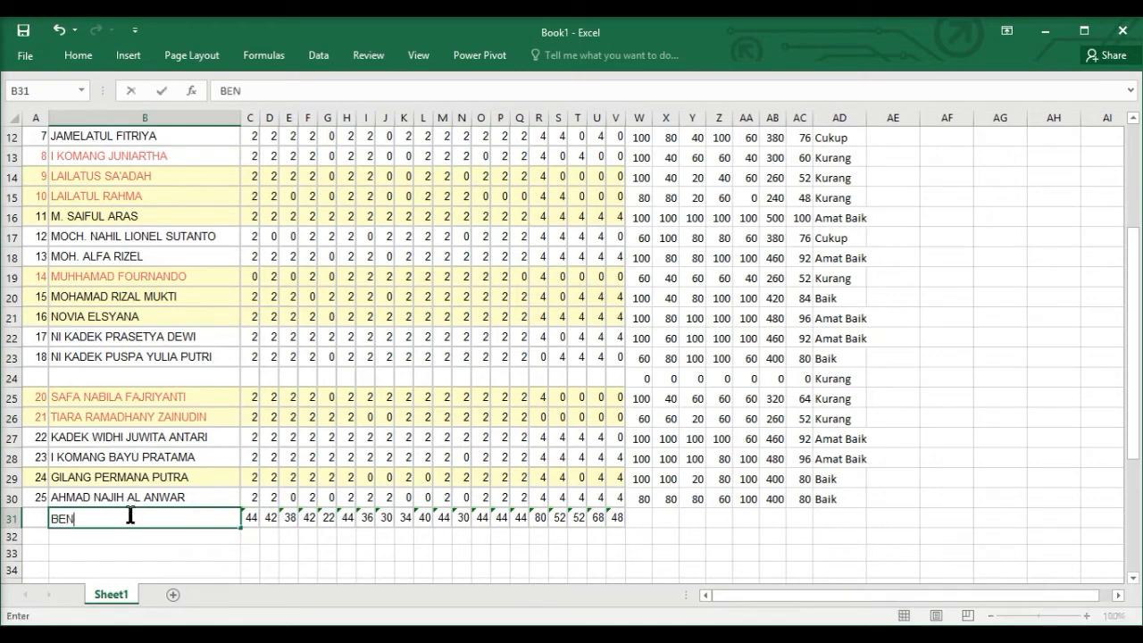
{"action": "type", "text": "AR"}
{"action": "left_click", "coordinate": [142, 533]}
{"action": "type", "text": "SALAH"}
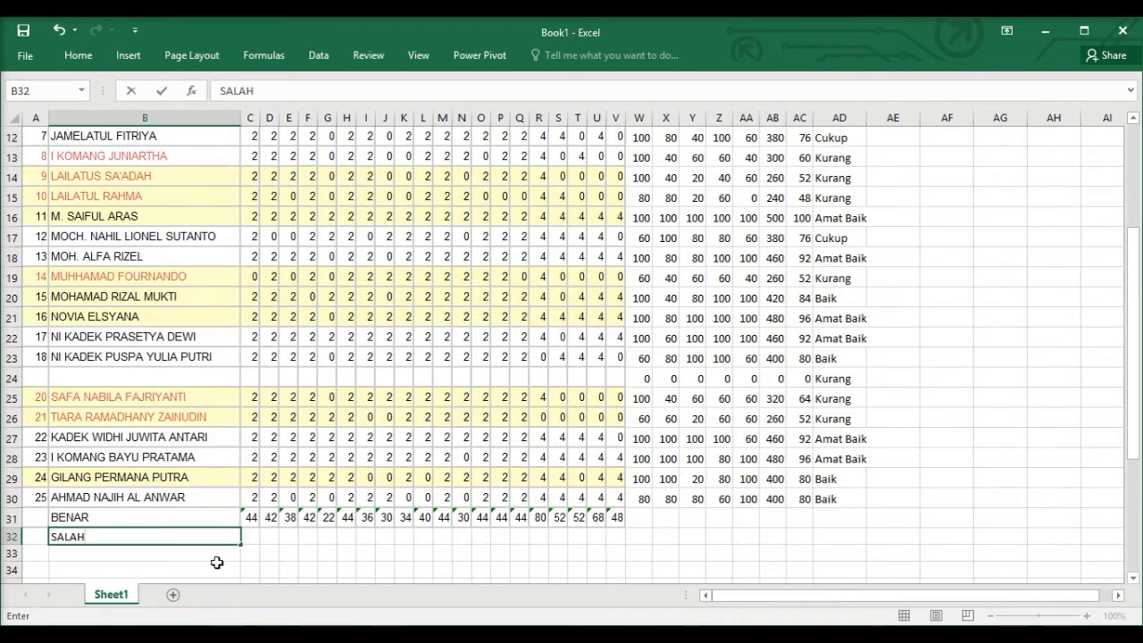
Step: Calculate the SALAH score in C32 with =50-C31 and fill the formula across to Q32 for the PILIHAN GANDA questions
{"action": "left_click", "coordinate": [251, 538]}
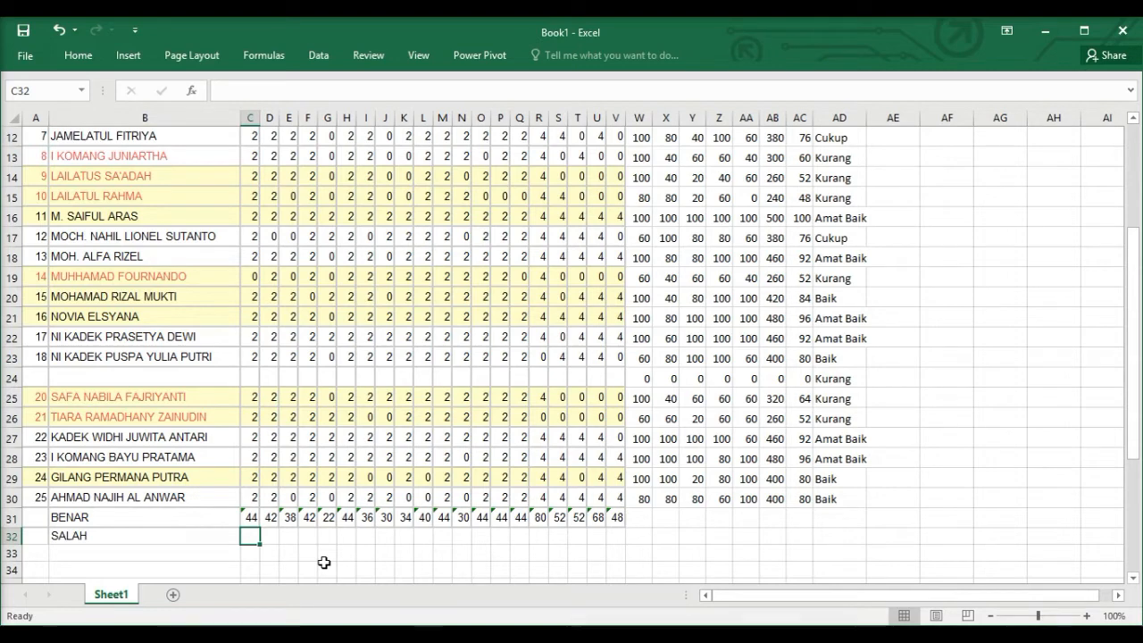
{"action": "type", "text": "="}
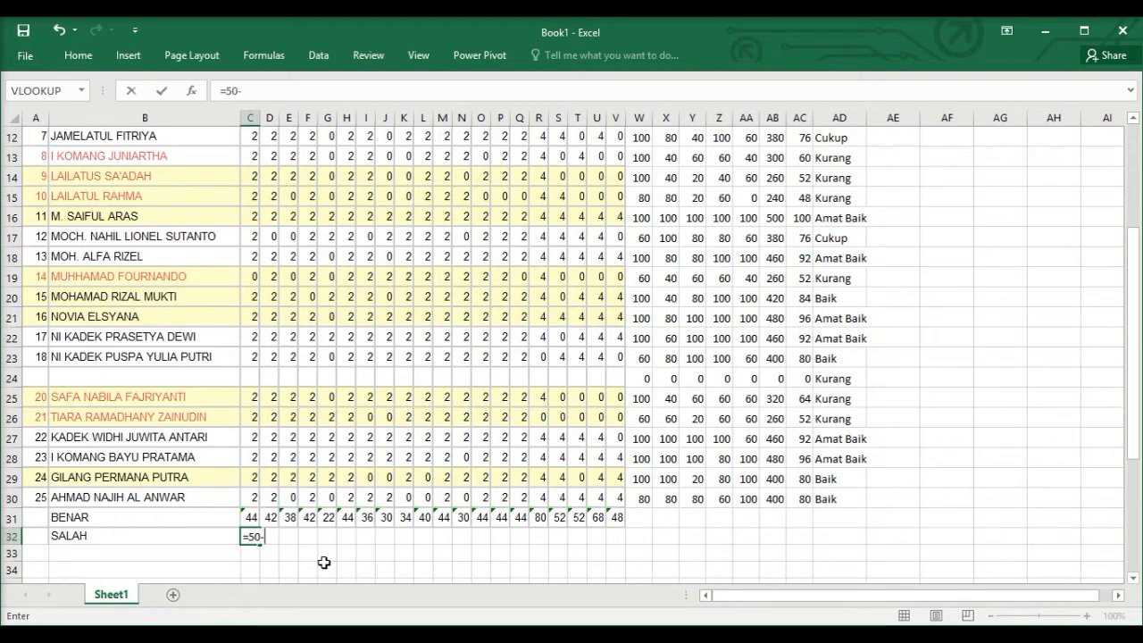
{"action": "type", "text": "50-"}
{"action": "left_click", "coordinate": [245, 517]}
{"action": "key", "text": "Return"}
{"action": "key", "text": "Down"}
{"action": "left_click", "coordinate": [250, 539]}
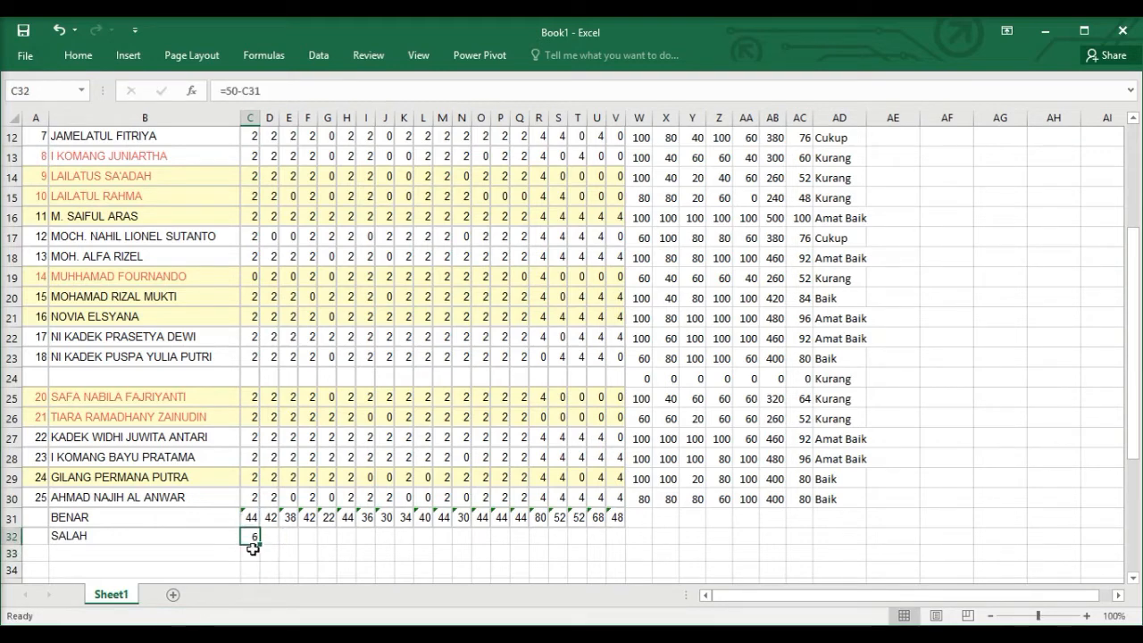
{"action": "left_click_drag", "start_coordinate": [259, 544], "coordinate": [523, 538]}
Step: Calculate the SALAH score in R32 with =100-R31 and fill the formula across to V32 for the HOTS questions
{"action": "left_click", "coordinate": [540, 537]}
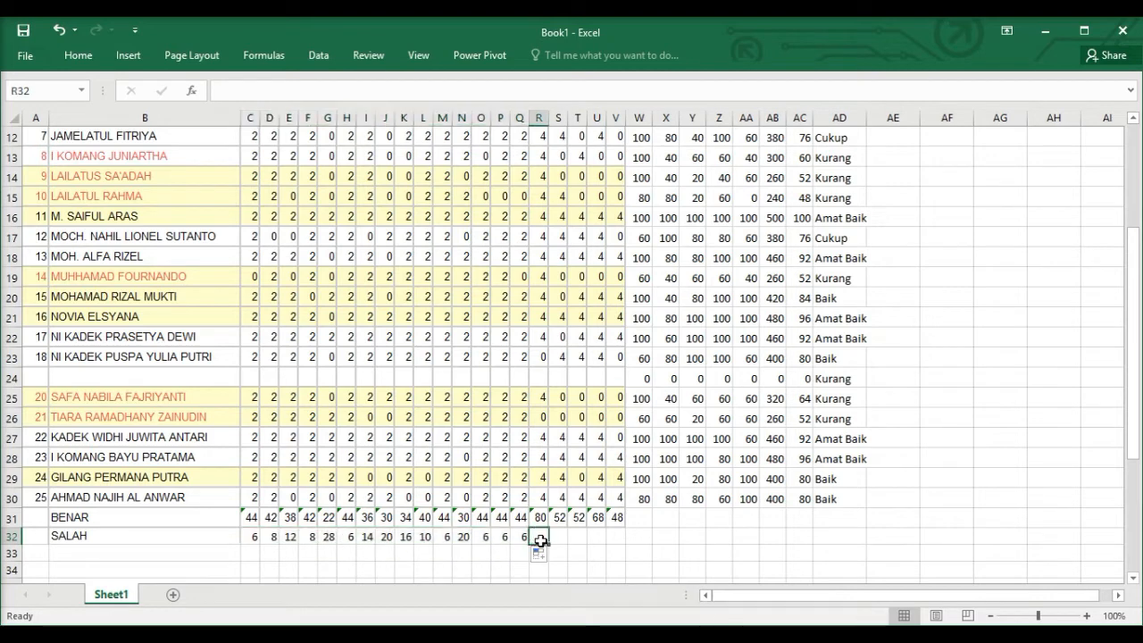
{"action": "type", "text": "="}
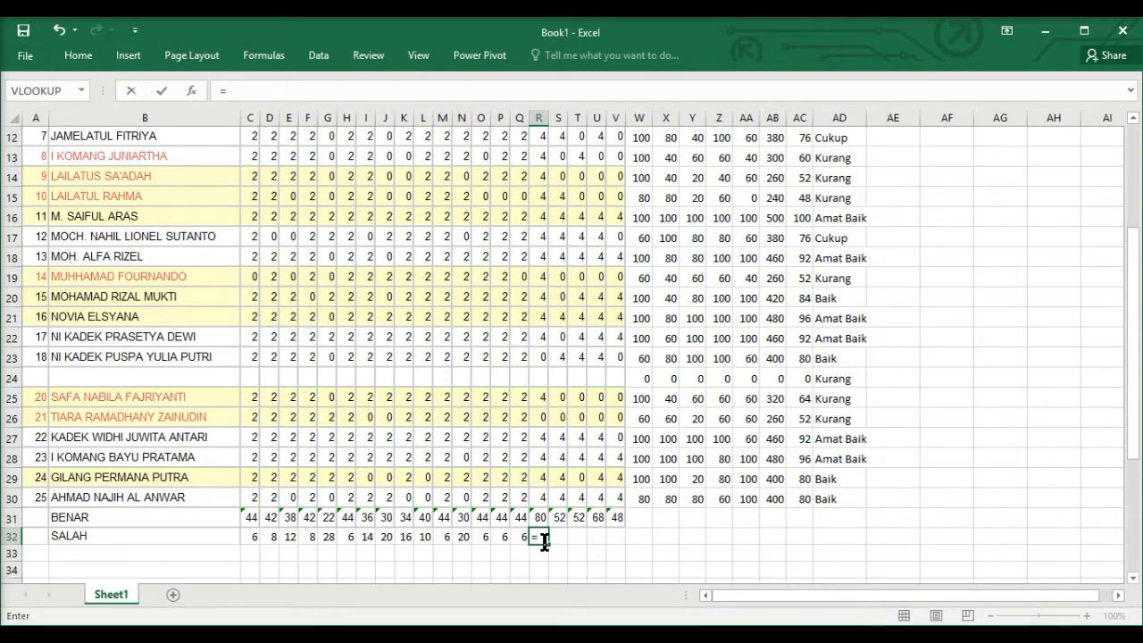
{"action": "type", "text": "100-"}
{"action": "left_click", "coordinate": [540, 516]}
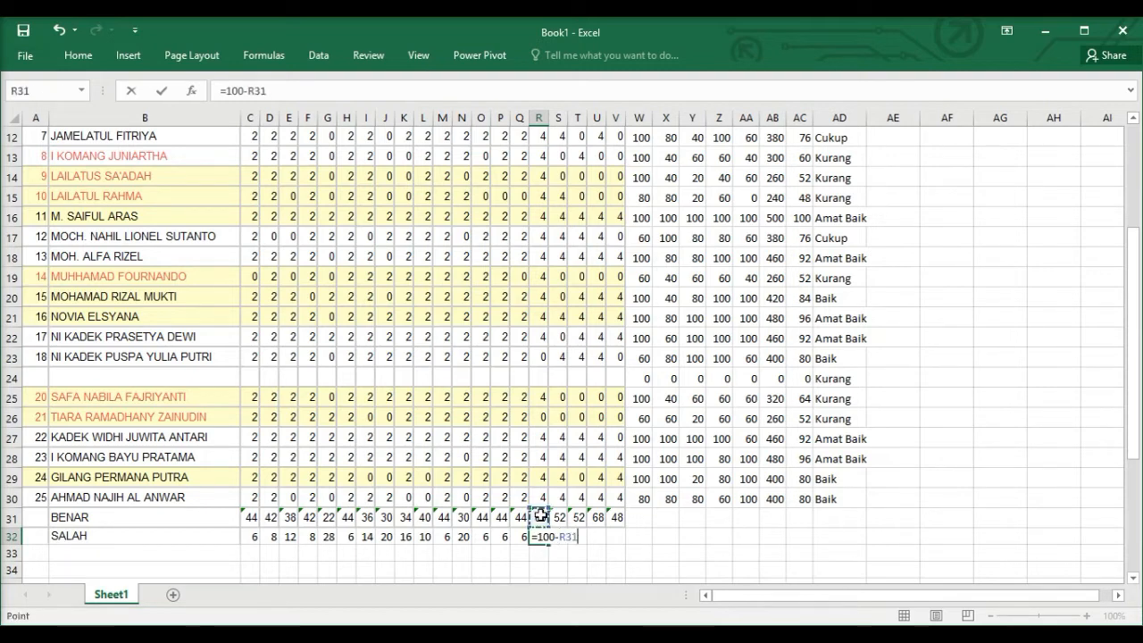
{"action": "key", "text": "Return"}
{"action": "left_click", "coordinate": [539, 539]}
{"action": "left_click_drag", "start_coordinate": [552, 543], "coordinate": [625, 541]}
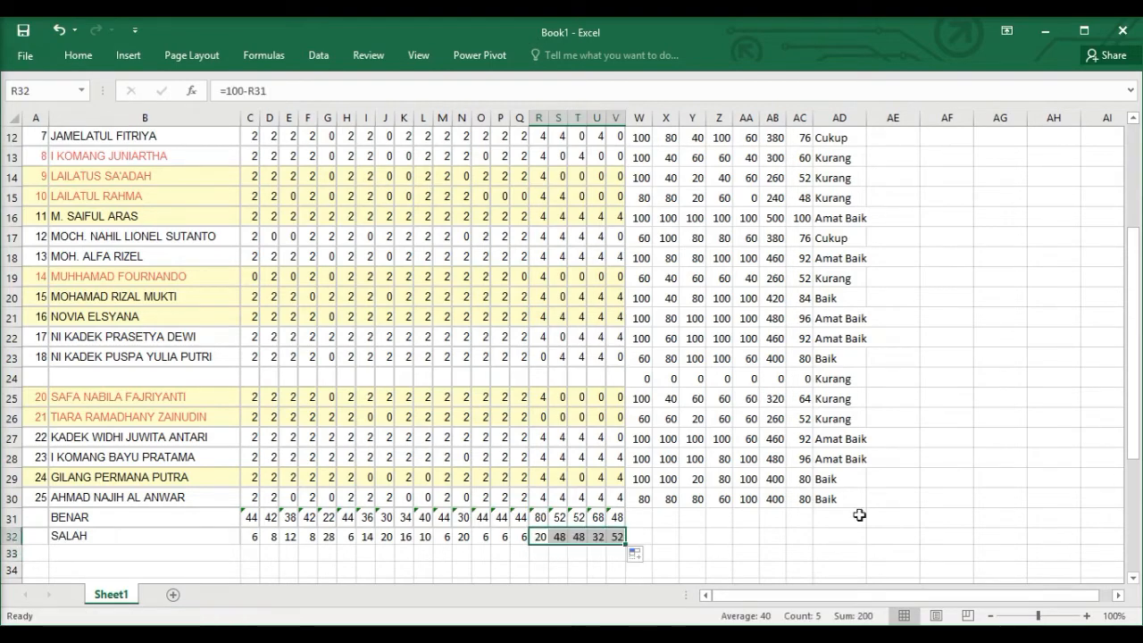
Step: Apply All Borders to the subject score, total, NA and KATEGORI block from row 5 through row 32 in columns W to AD
{"action": "scroll", "coordinate": [972, 421], "scroll_direction": "up", "scroll_amount": 3}
{"action": "left_click_drag", "start_coordinate": [636, 166], "coordinate": [862, 534]}
{"action": "scroll", "coordinate": [920, 475], "scroll_direction": "down", "scroll_amount": 3}
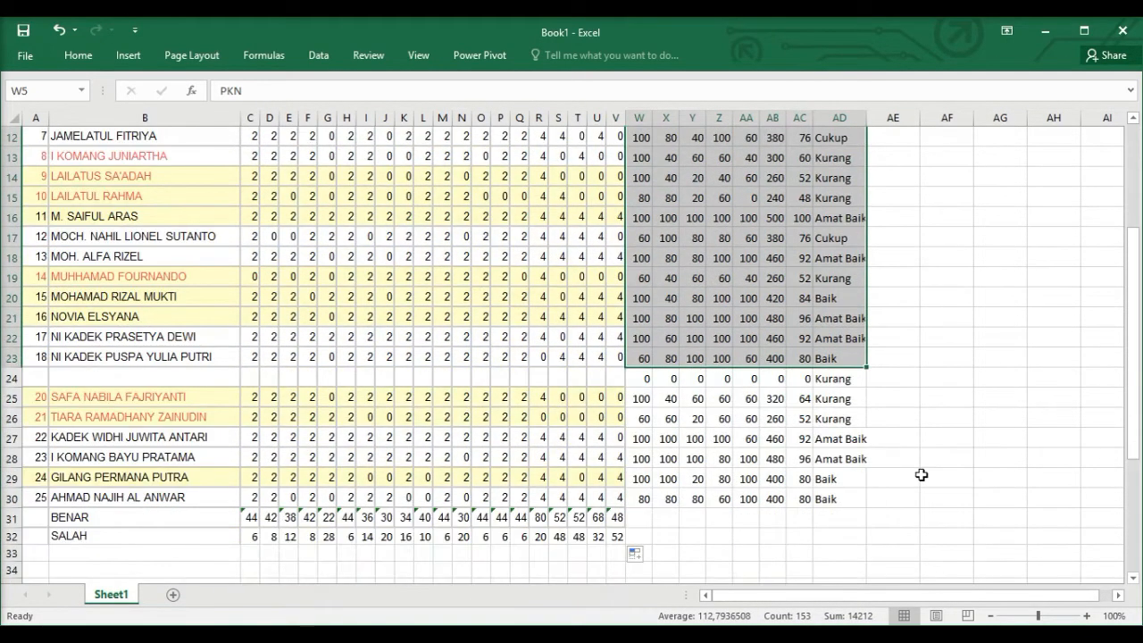
{"action": "key", "text": "shift+Down"}
{"action": "key", "text": "shift+Down"}
{"action": "key", "text": "shift+Down"}
{"action": "key", "text": "shift+Down"}
{"action": "key", "text": "shift+Down"}
{"action": "key", "text": "shift+Down"}
{"action": "key", "text": "shift+Down"}
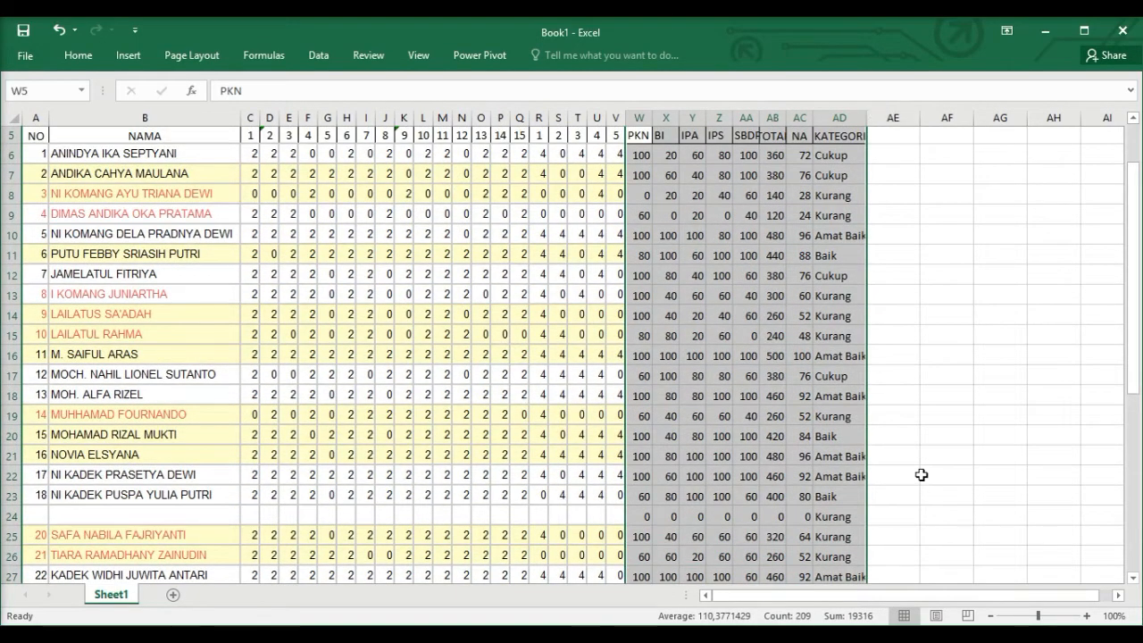
{"action": "scroll", "coordinate": [921, 475], "scroll_direction": "down", "scroll_amount": 5}
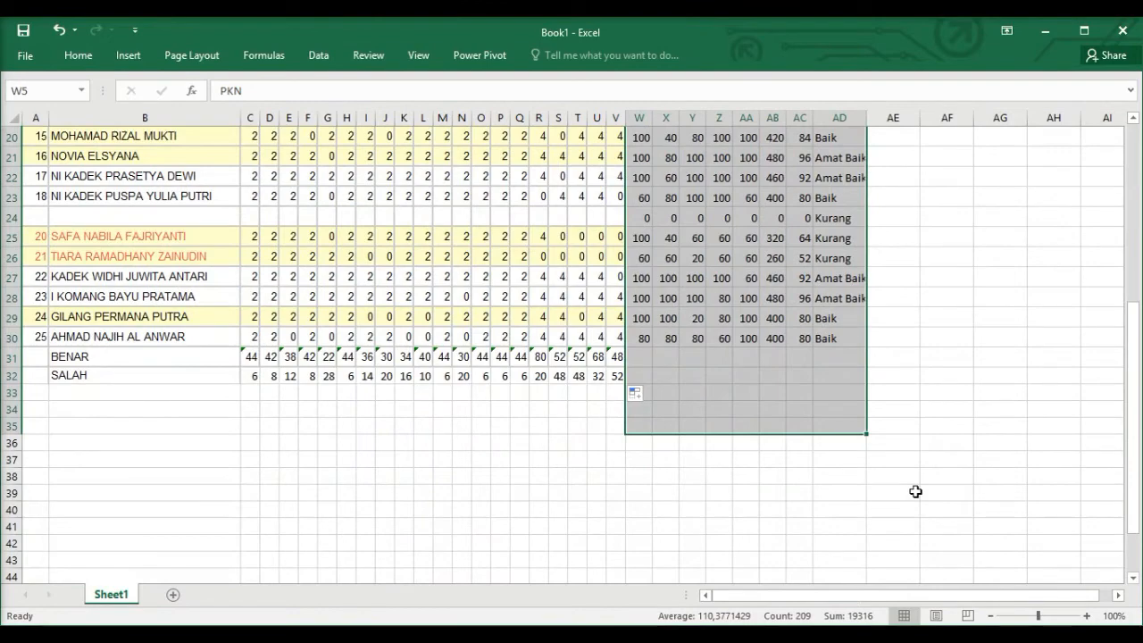
{"action": "scroll", "coordinate": [914, 491], "scroll_direction": "up", "scroll_amount": 6}
{"action": "key", "text": "shift+Up"}
{"action": "scroll", "coordinate": [910, 491], "scroll_direction": "down", "scroll_amount": 6}
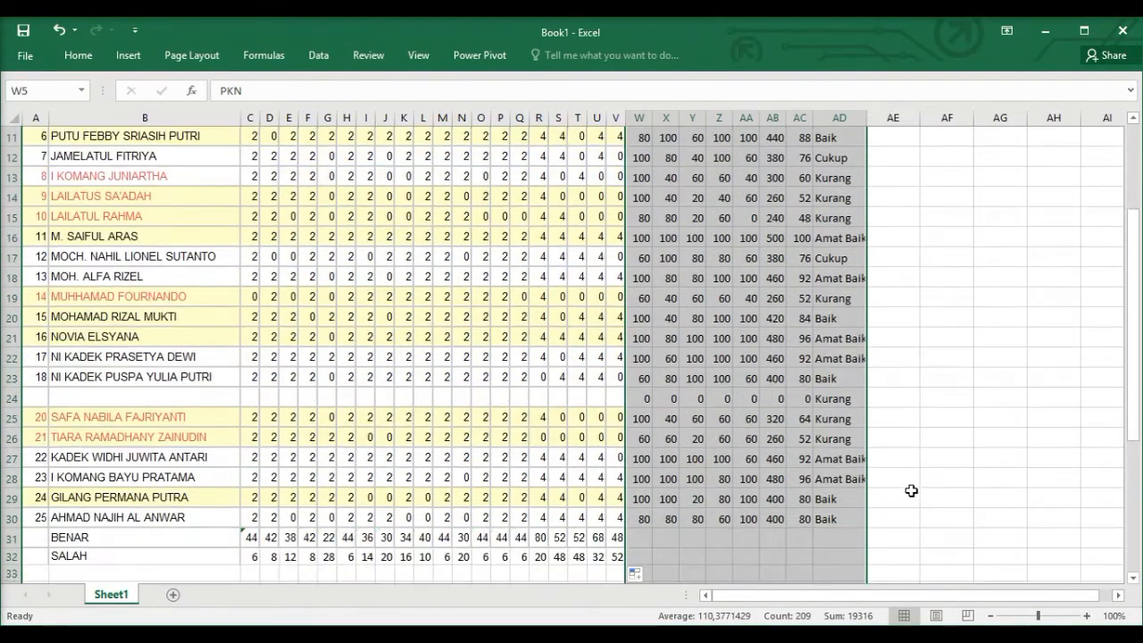
{"action": "scroll", "coordinate": [886, 456], "scroll_direction": "up", "scroll_amount": 5}
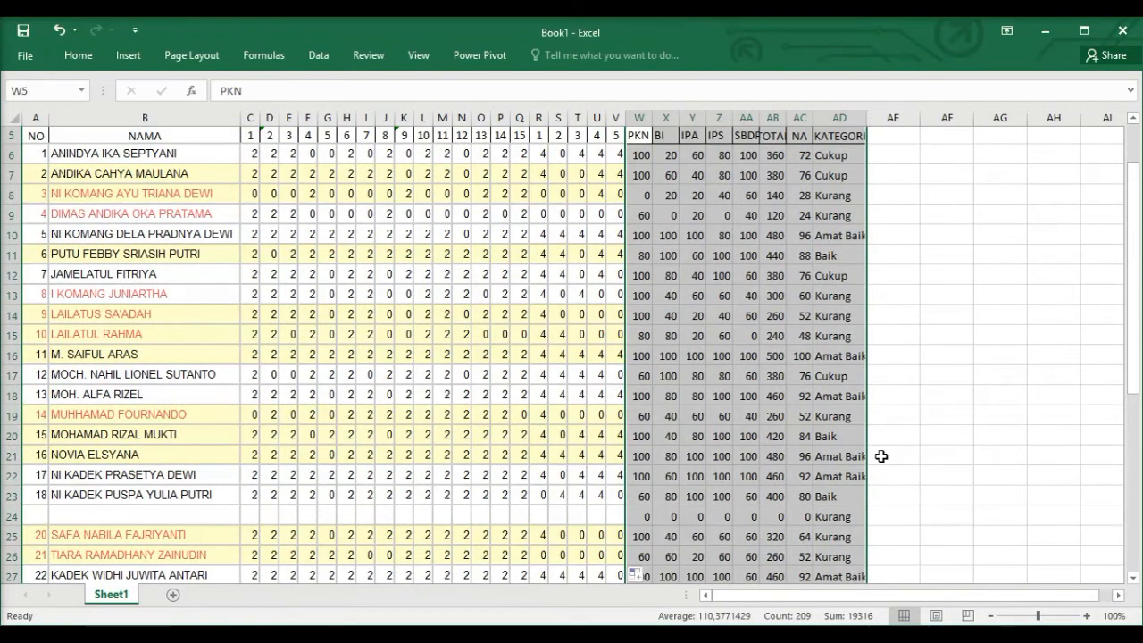
{"action": "scroll", "coordinate": [886, 456], "scroll_direction": "down", "scroll_amount": 3}
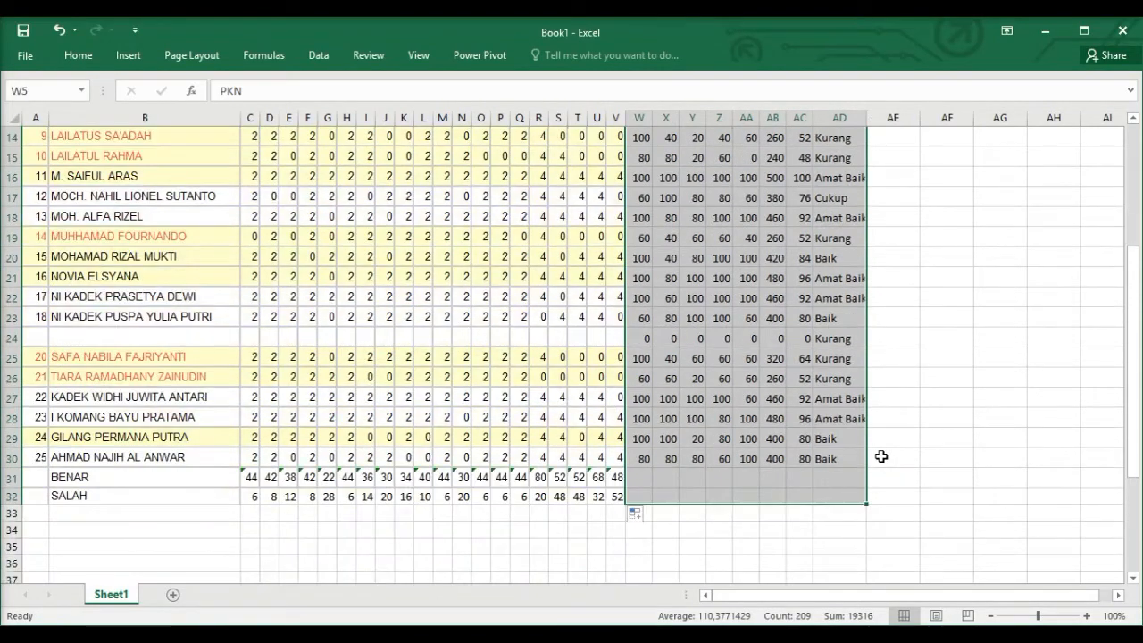
{"action": "left_click", "coordinate": [75, 30]}
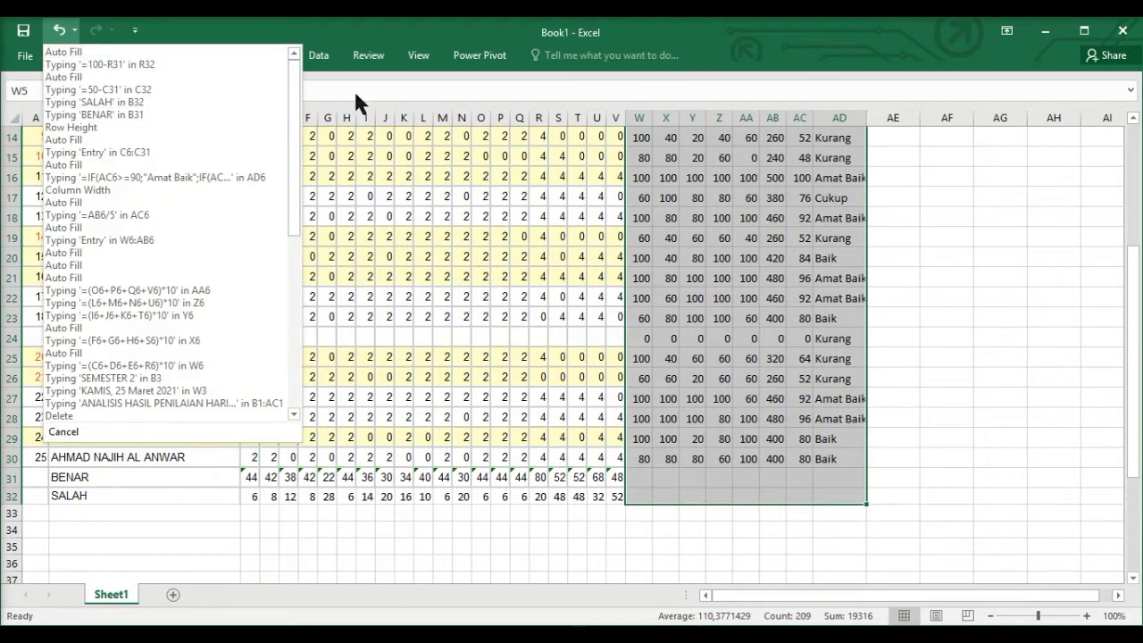
{"action": "left_click", "coordinate": [355, 96]}
{"action": "left_click", "coordinate": [83, 56]}
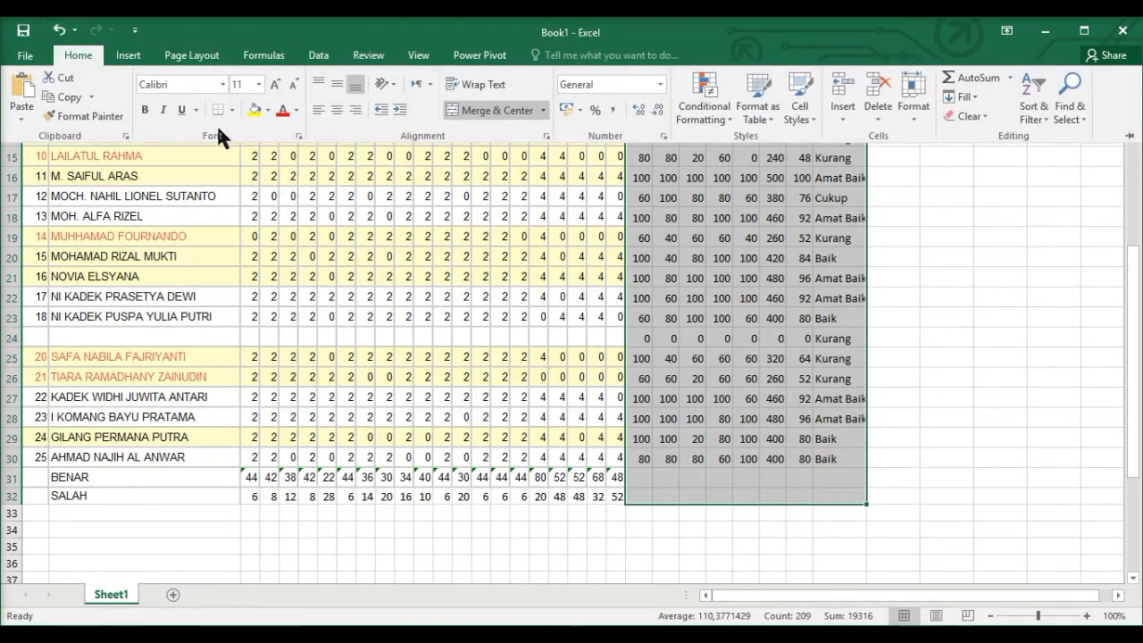
{"action": "left_click", "coordinate": [231, 111]}
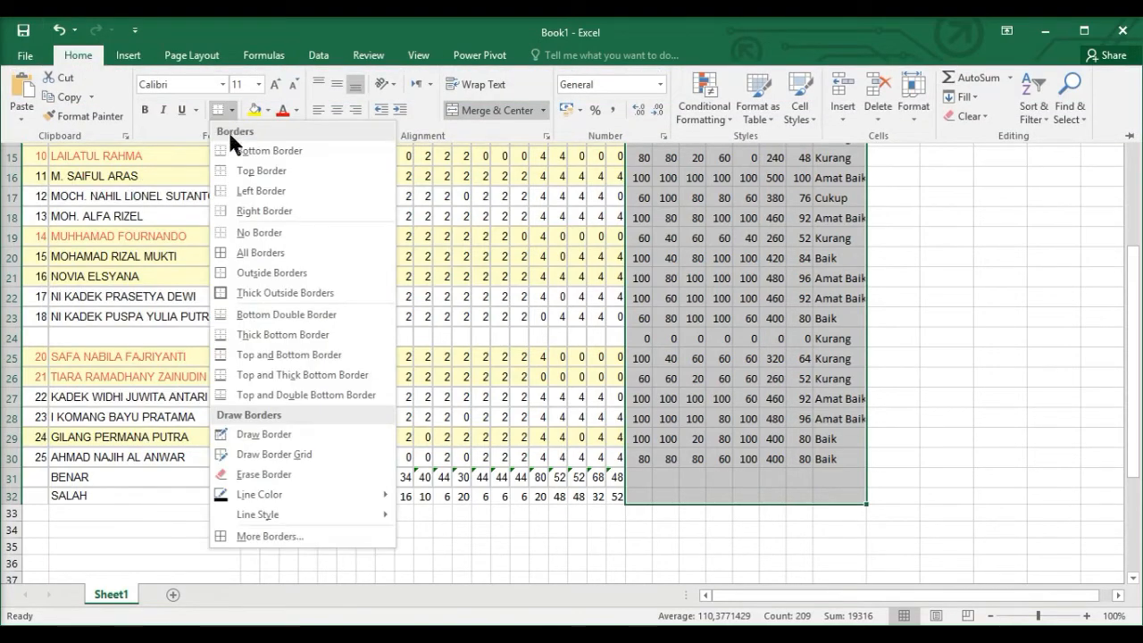
{"action": "left_click", "coordinate": [255, 261]}
{"action": "scroll", "coordinate": [258, 259], "scroll_direction": "up", "scroll_amount": 5}
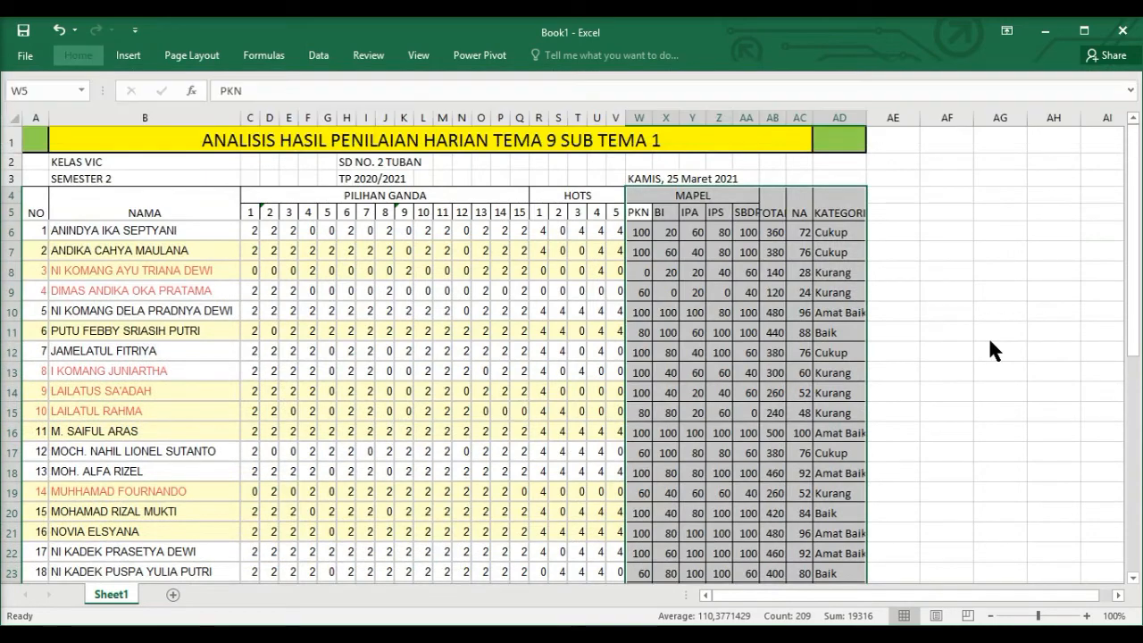
{"action": "scroll", "coordinate": [997, 314], "scroll_direction": "down", "scroll_amount": 3}
{"action": "scroll", "coordinate": [997, 313], "scroll_direction": "up", "scroll_amount": 1}
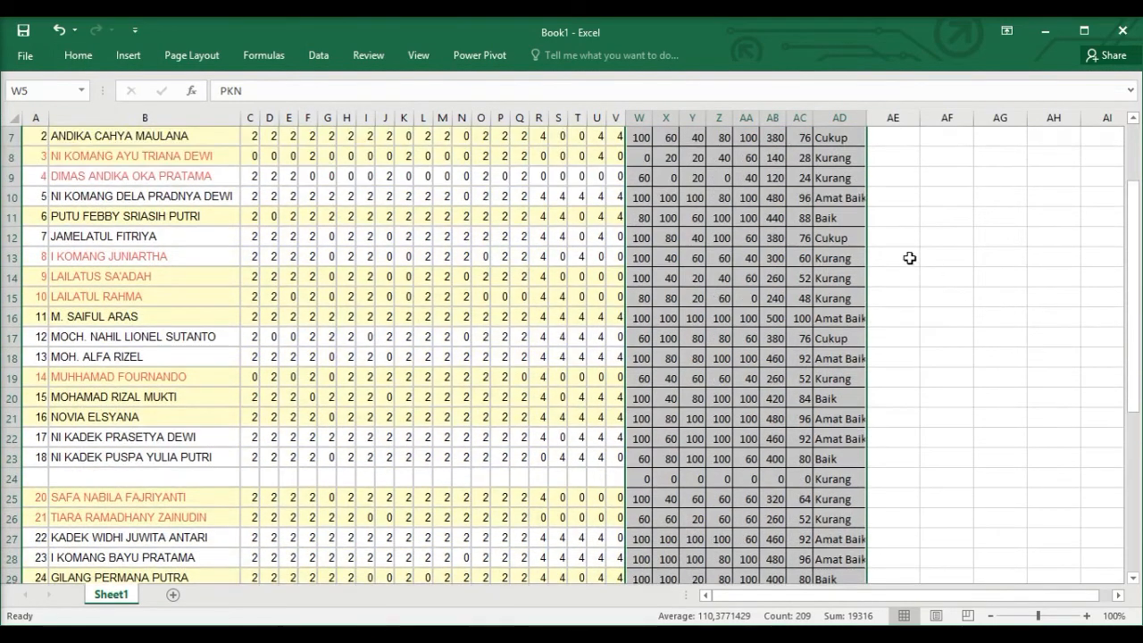
Step: Total the NA scores AC6:AC30 in AC31 with AutoSum and widen column AC so the total fits
{"action": "scroll", "coordinate": [808, 174], "scroll_direction": "up", "scroll_amount": 1}
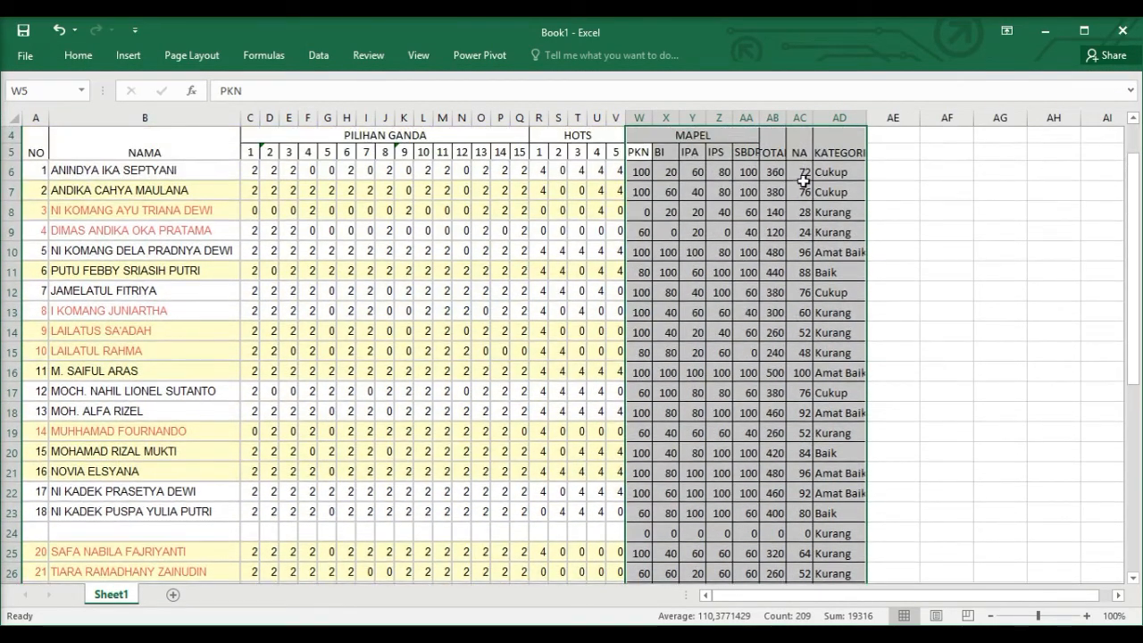
{"action": "left_click", "coordinate": [802, 177]}
{"action": "left_click_drag", "start_coordinate": [802, 178], "coordinate": [795, 459]}
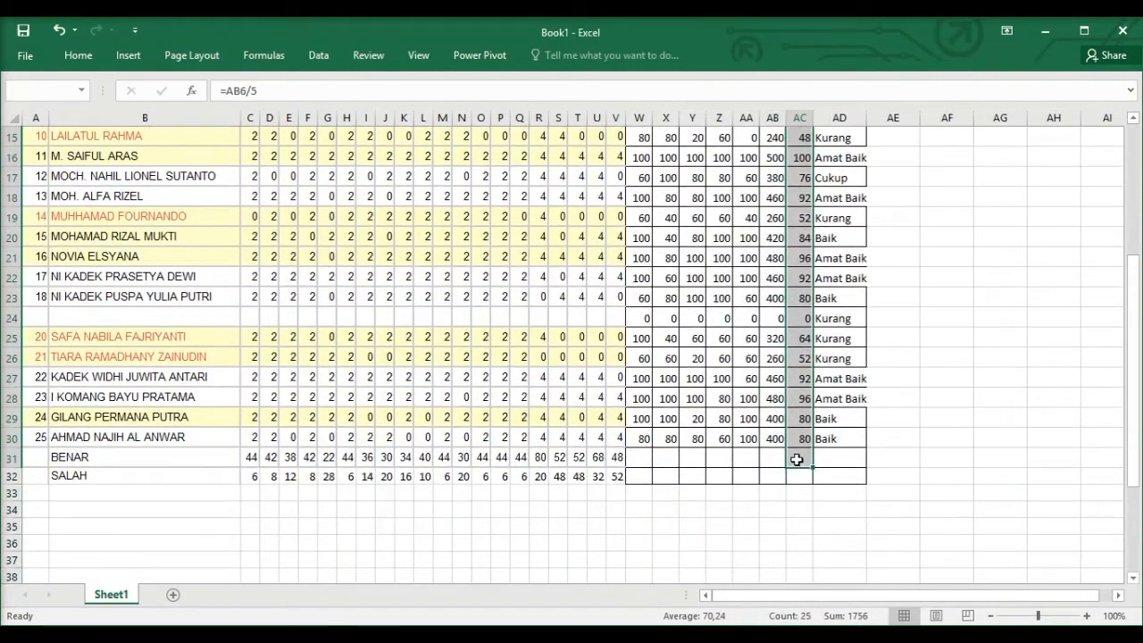
{"action": "left_click", "coordinate": [96, 61]}
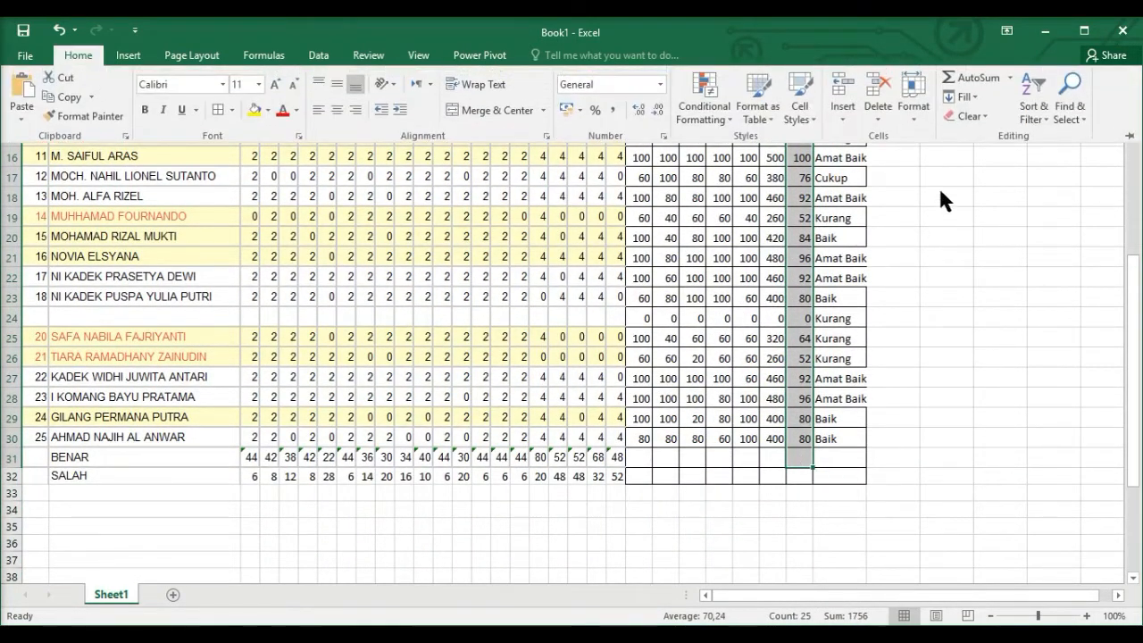
{"action": "left_click", "coordinate": [964, 97]}
{"action": "left_click", "coordinate": [973, 116]}
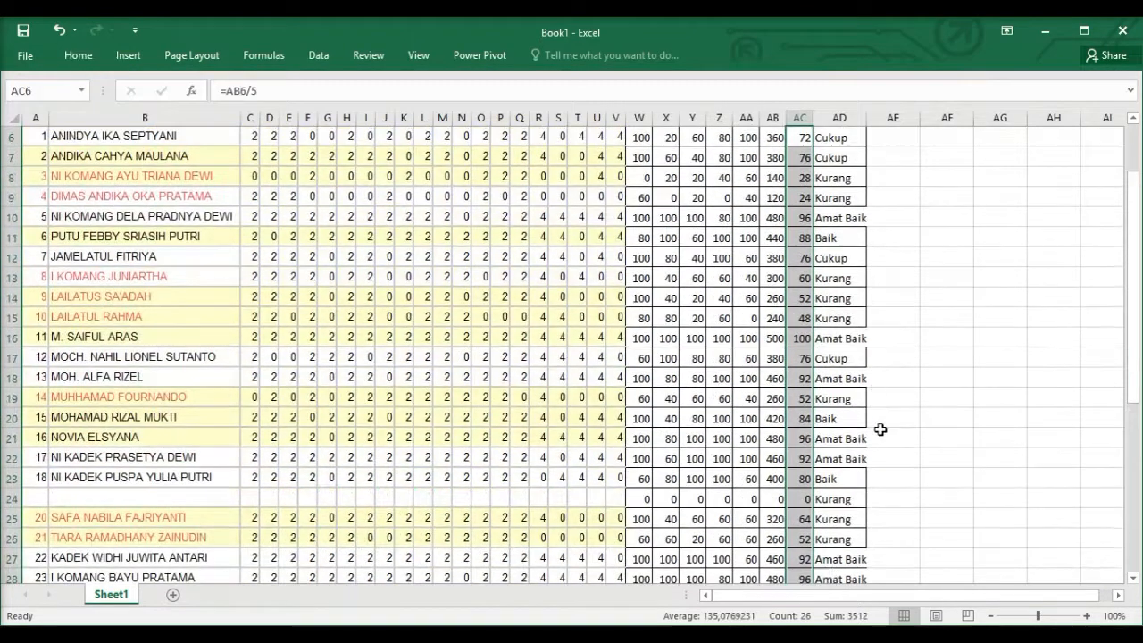
{"action": "scroll", "coordinate": [875, 517], "scroll_direction": "down", "scroll_amount": 4}
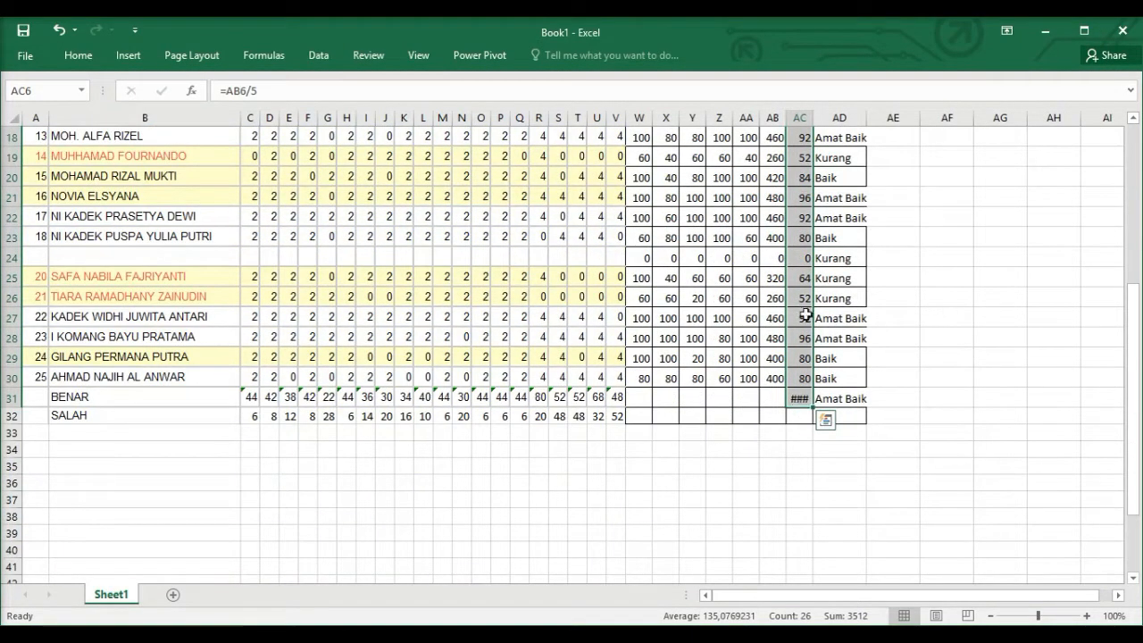
{"action": "left_click_drag", "start_coordinate": [812, 117], "coordinate": [818, 133]}
Step: Calculate the class average of the NA scores in AC32 with =AC31/24
{"action": "left_click", "coordinate": [798, 416]}
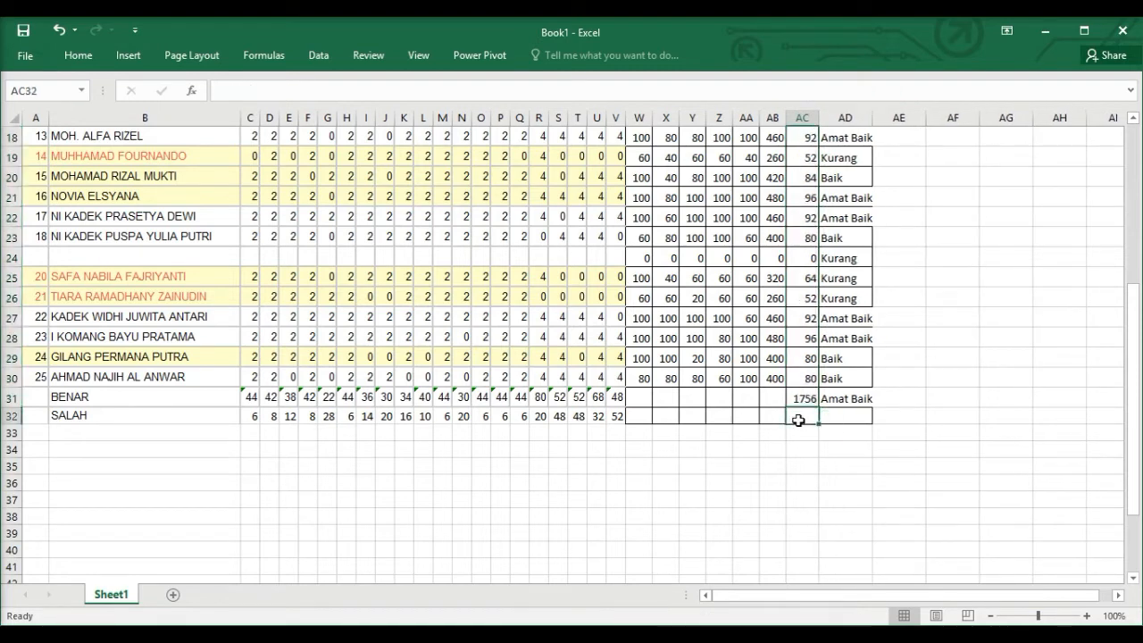
{"action": "type", "text": "="}
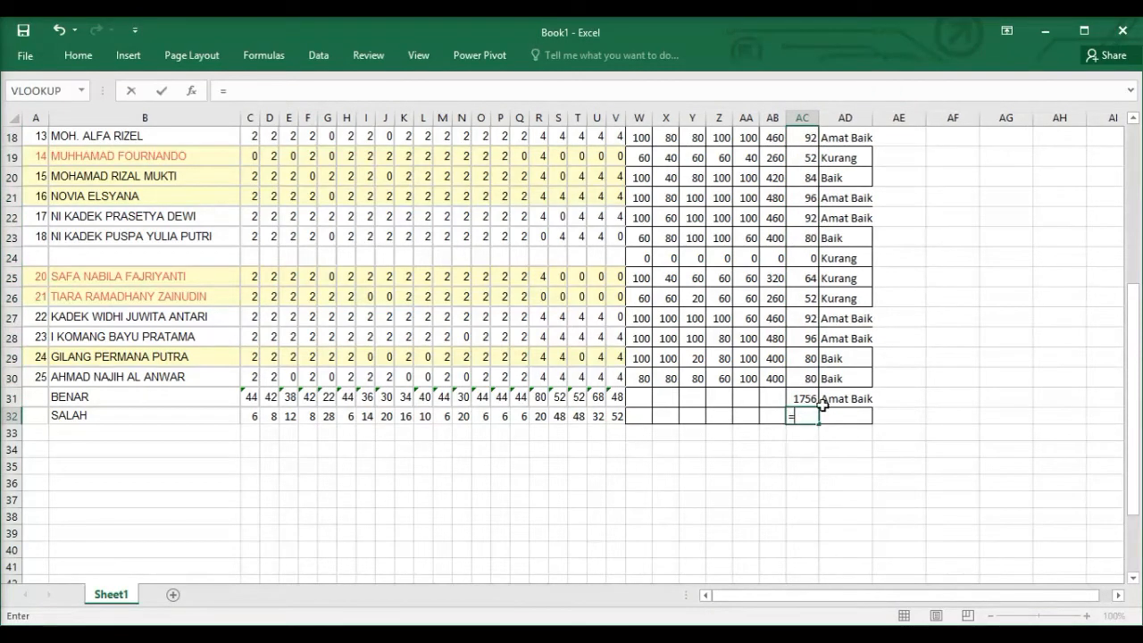
{"action": "left_click", "coordinate": [807, 401]}
{"action": "type", "text": "/"}
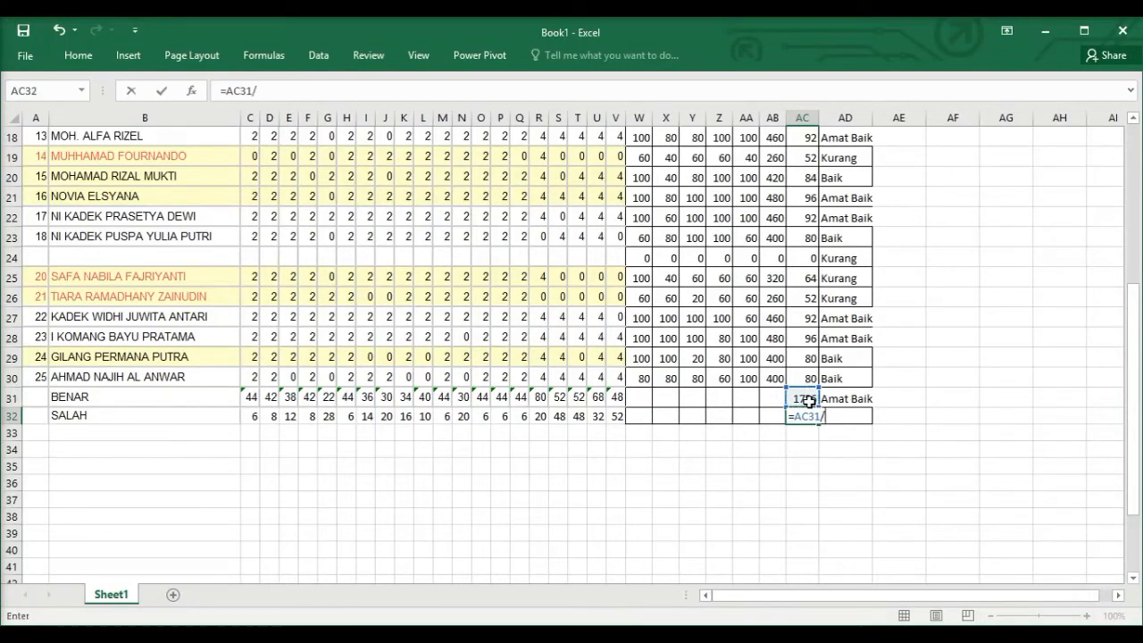
{"action": "type", "text": "2,4"}
{"action": "key", "text": "Return"}
{"action": "left_click", "coordinate": [797, 481]}
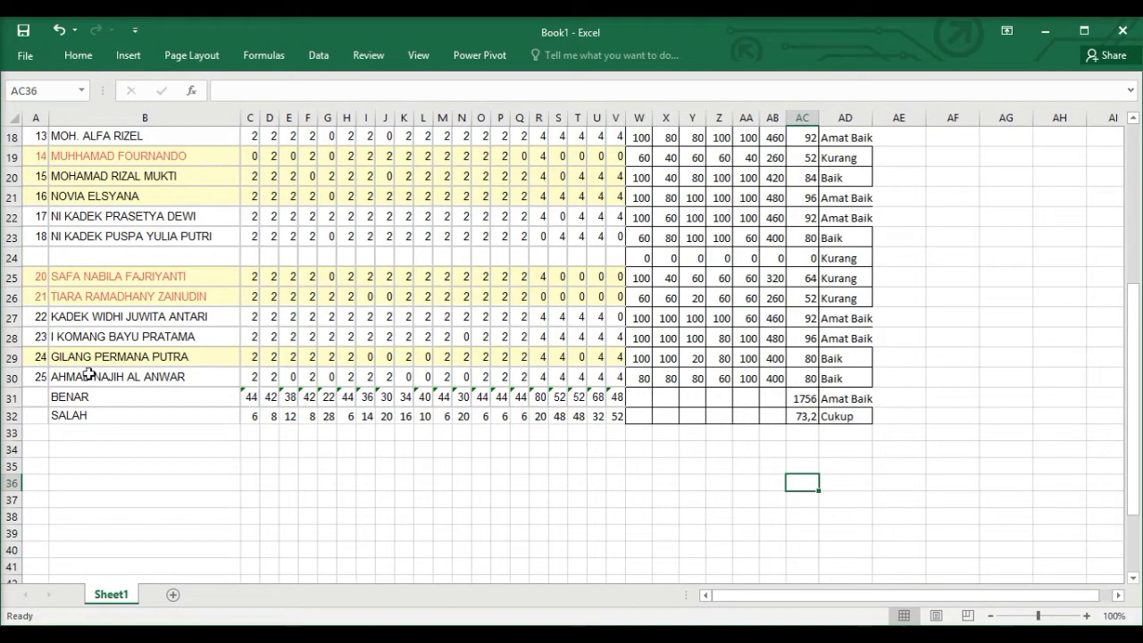
Step: Apply All Borders to the student list and question scores in A6:X32, including the BENAR and SALAH rows
{"action": "scroll", "coordinate": [194, 446], "scroll_direction": "up", "scroll_amount": 6}
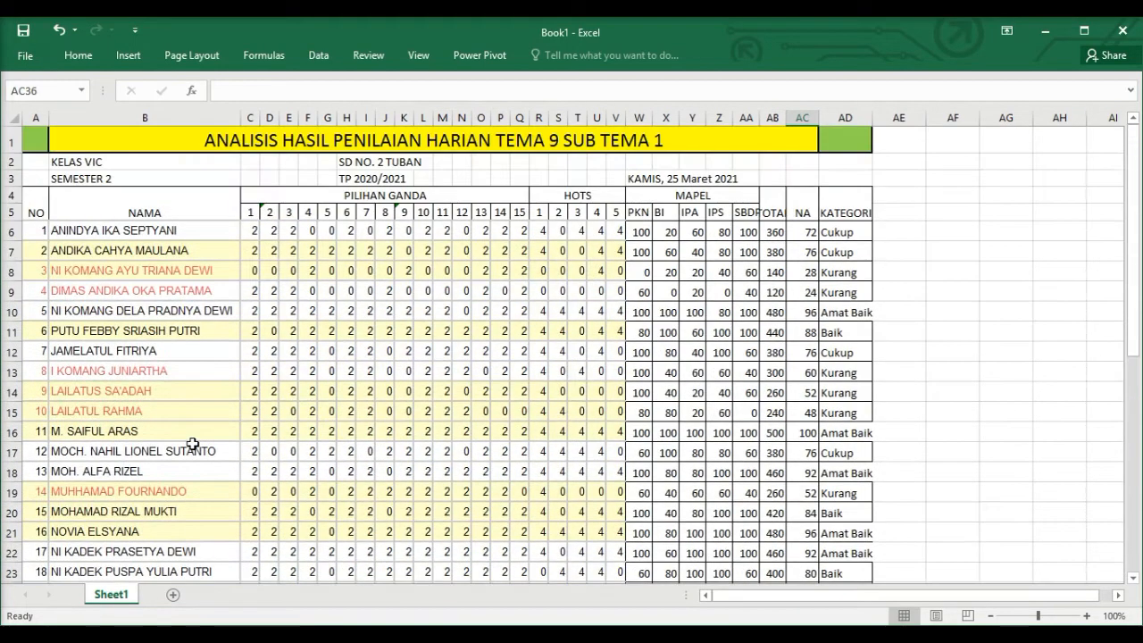
{"action": "left_click_drag", "start_coordinate": [36, 229], "coordinate": [666, 520]}
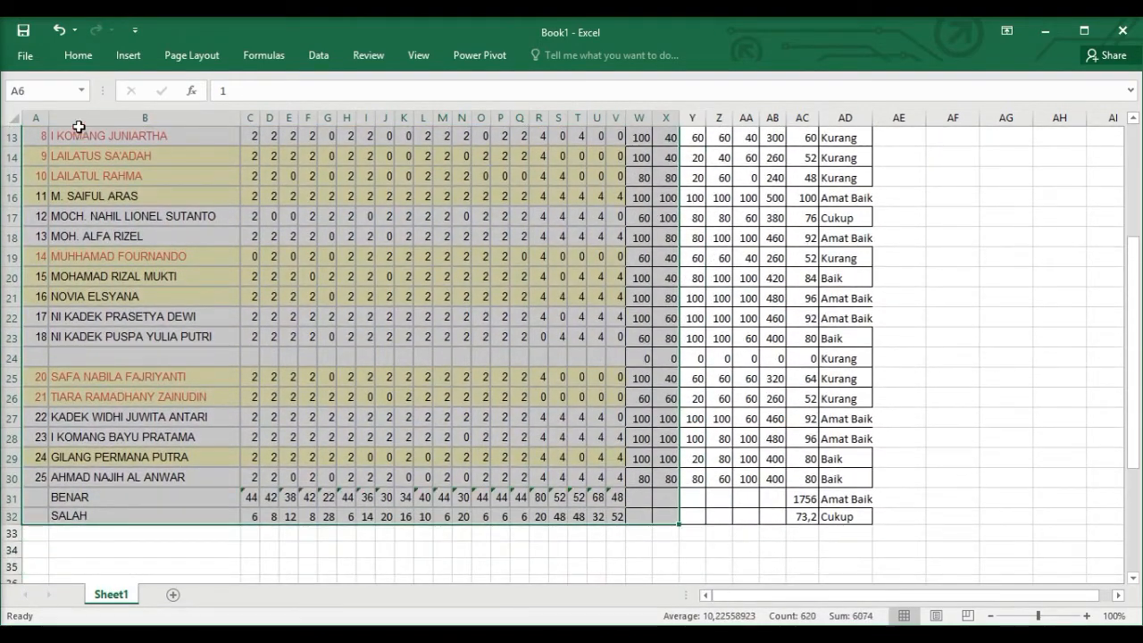
{"action": "left_click", "coordinate": [72, 56]}
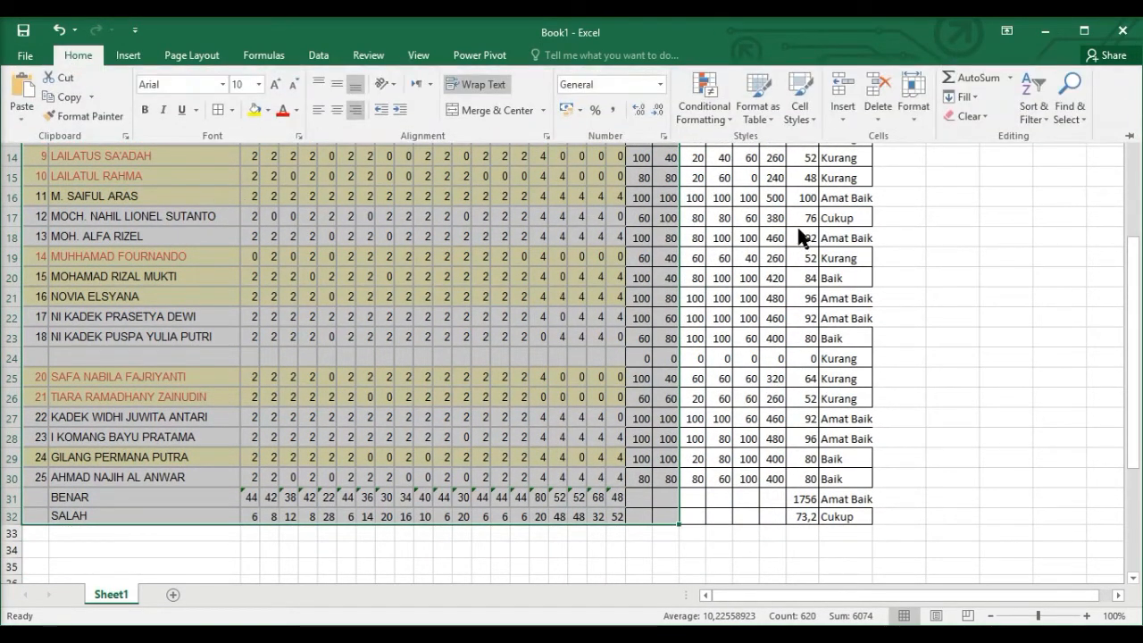
{"action": "left_click", "coordinate": [215, 110]}
{"action": "scroll", "coordinate": [616, 447], "scroll_direction": "up", "scroll_amount": 5}
{"action": "scroll", "coordinate": [616, 508], "scroll_direction": "down", "scroll_amount": 5}
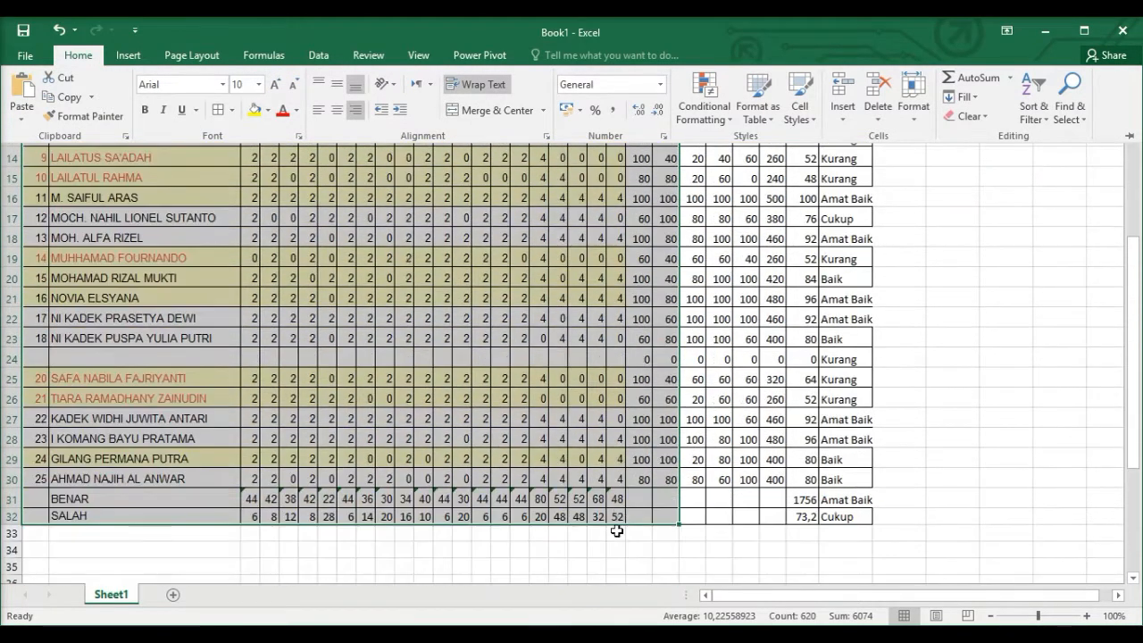
{"action": "left_click", "coordinate": [347, 566]}
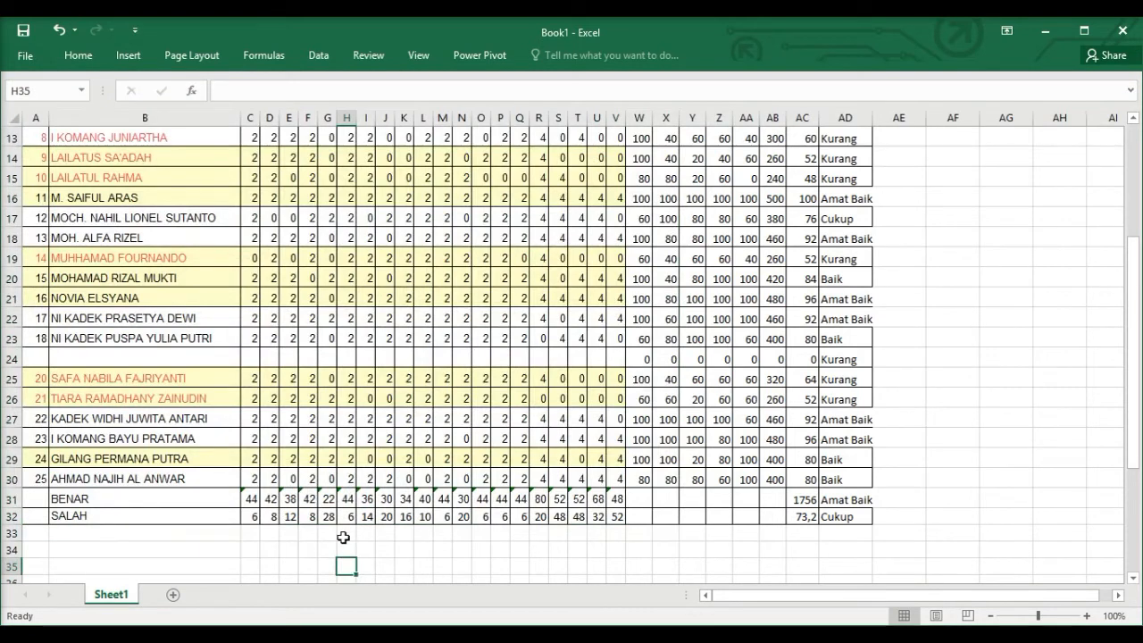
Step: Highlight the difficult questions in the SALAH row by filling G32, S32:T32 and V32 with yellow
{"action": "left_click", "coordinate": [327, 517]}
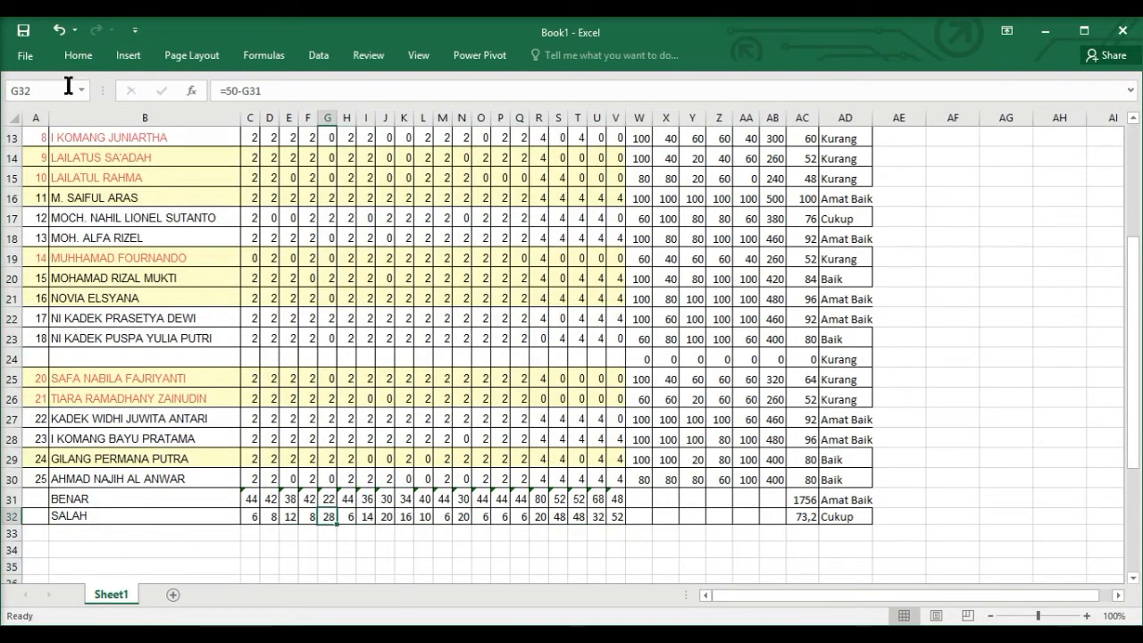
{"action": "left_click", "coordinate": [78, 55]}
{"action": "left_click", "coordinate": [255, 111]}
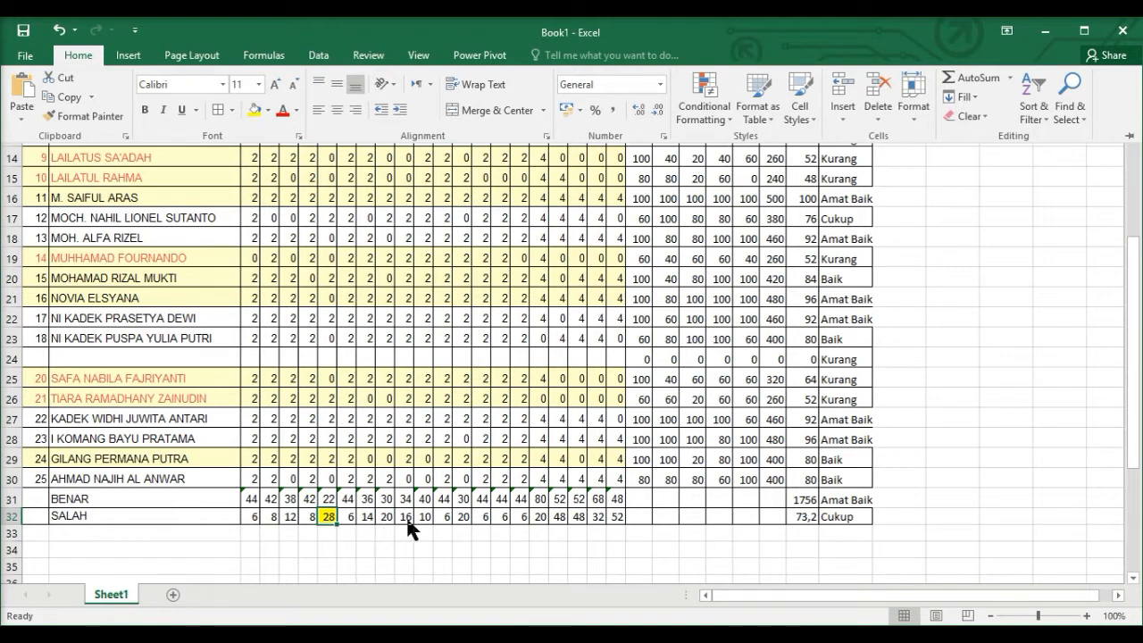
{"action": "left_click", "coordinate": [559, 517]}
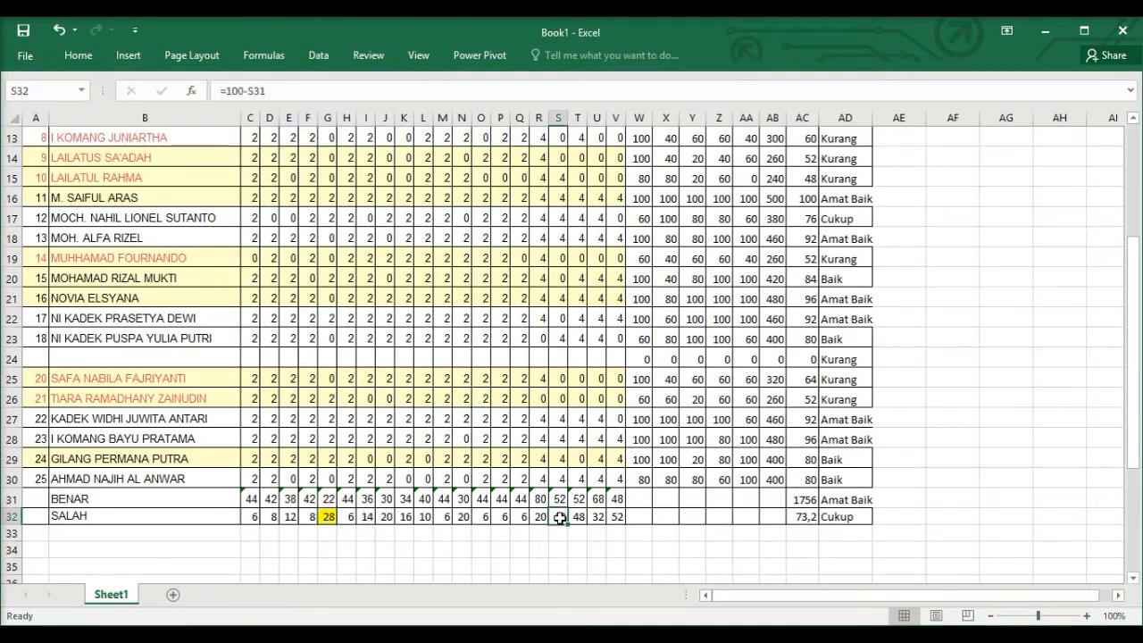
{"action": "left_click_drag", "start_coordinate": [560, 517], "coordinate": [577, 517]}
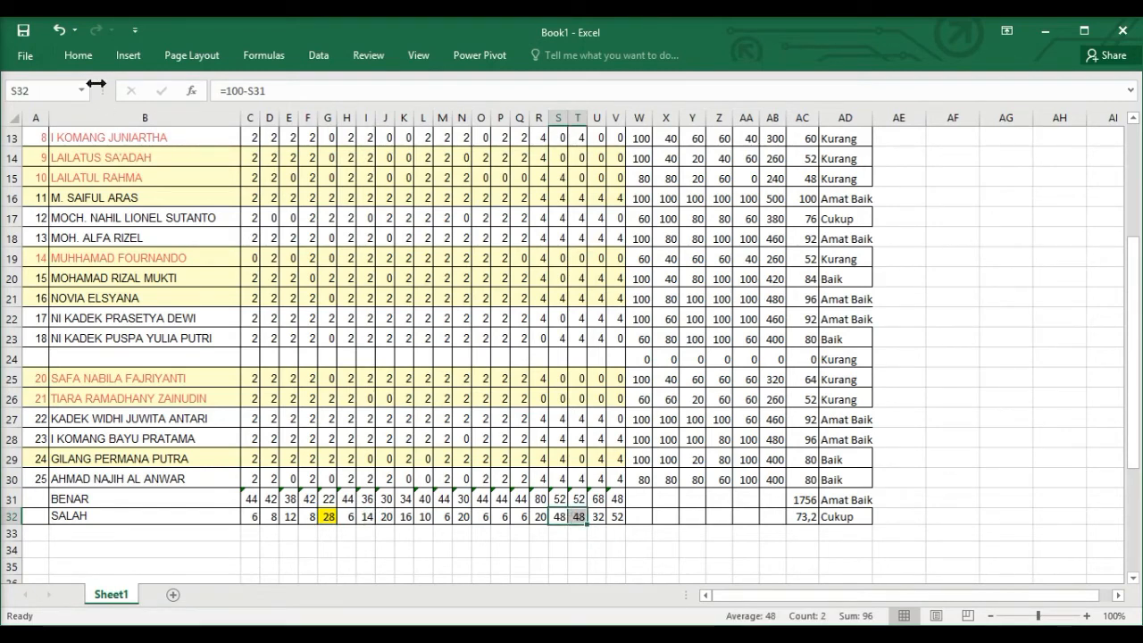
{"action": "left_click", "coordinate": [87, 57]}
{"action": "left_click", "coordinate": [252, 109]}
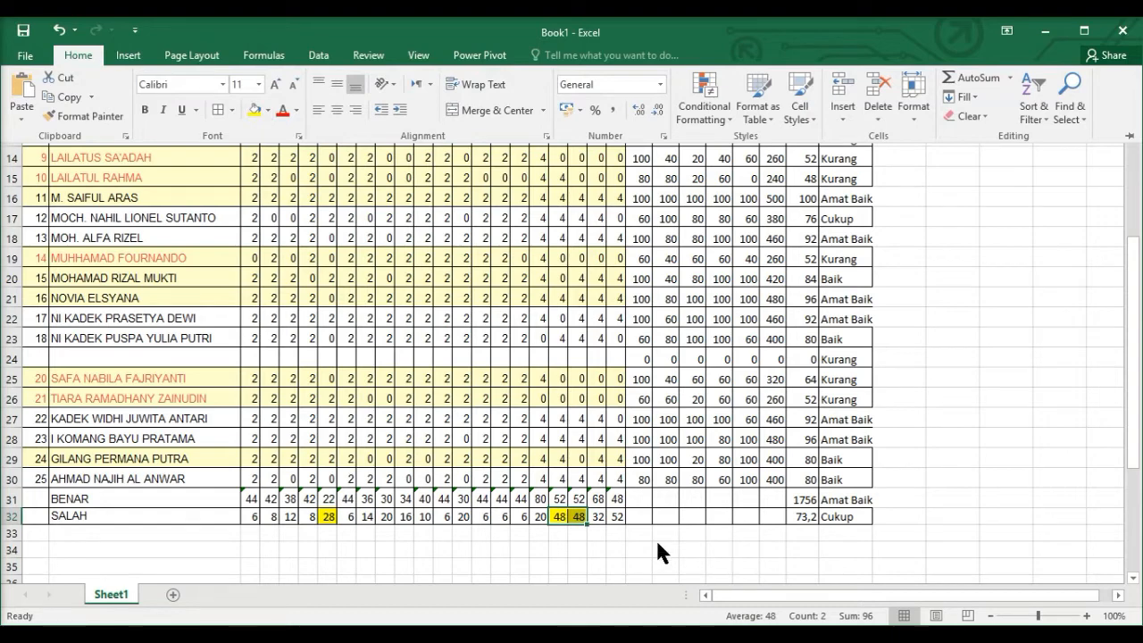
{"action": "left_click", "coordinate": [616, 517]}
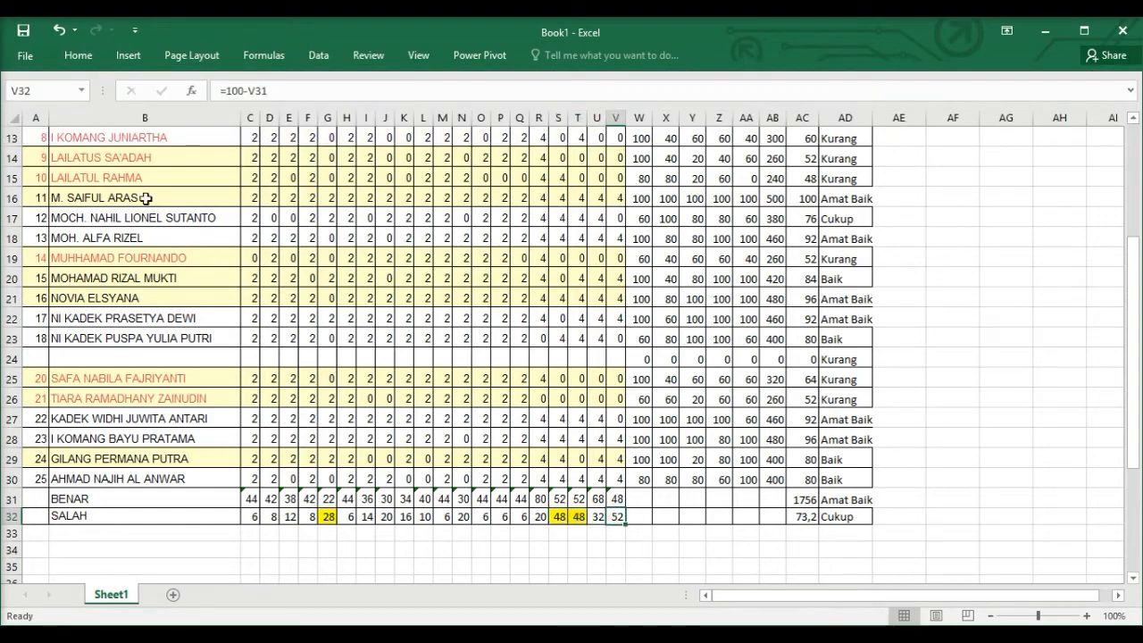
{"action": "left_click", "coordinate": [80, 55]}
{"action": "left_click", "coordinate": [255, 109]}
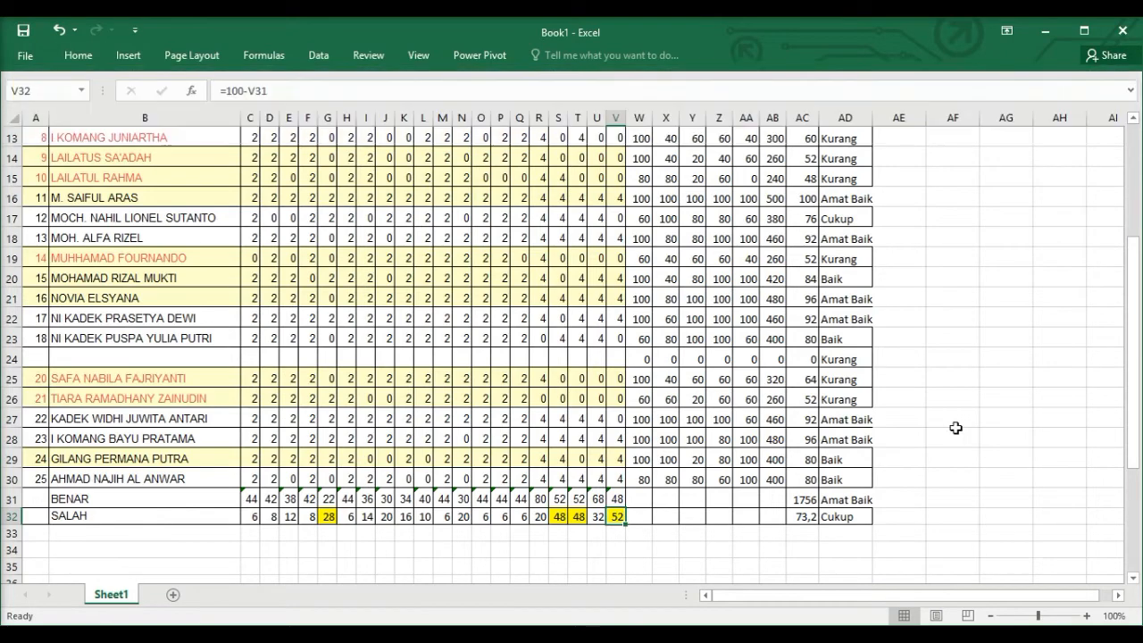
Step: Add numbered item 1 in A34 with the heading "Soal Paling sering dijawab salah" in B34, below the score table
{"action": "scroll", "coordinate": [951, 432], "scroll_direction": "down", "scroll_amount": 2}
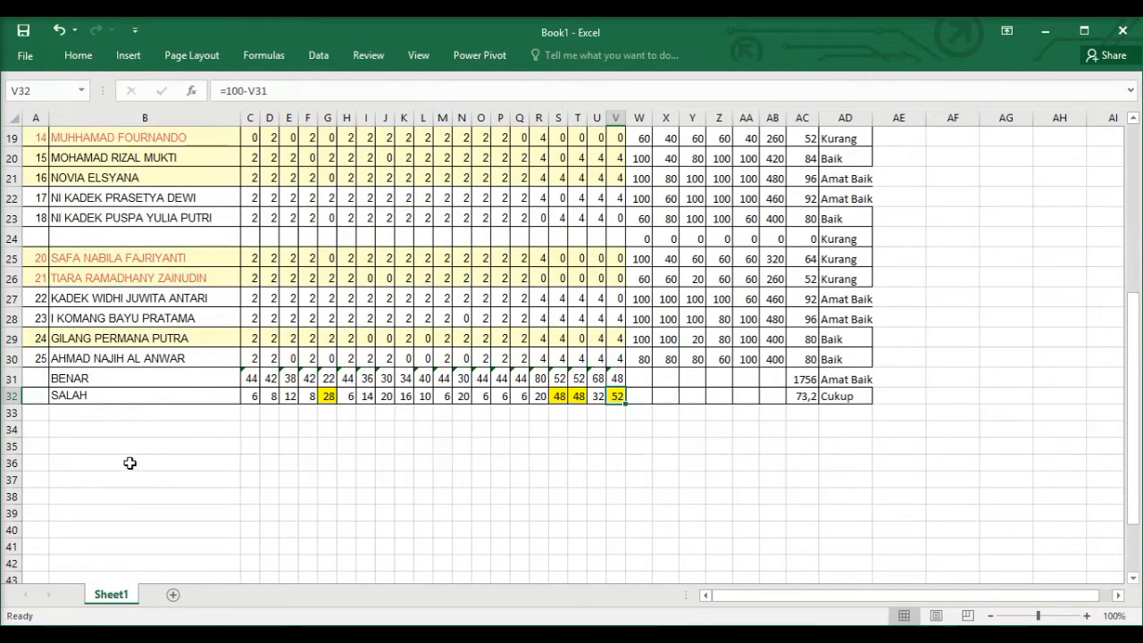
{"action": "left_click", "coordinate": [91, 427]}
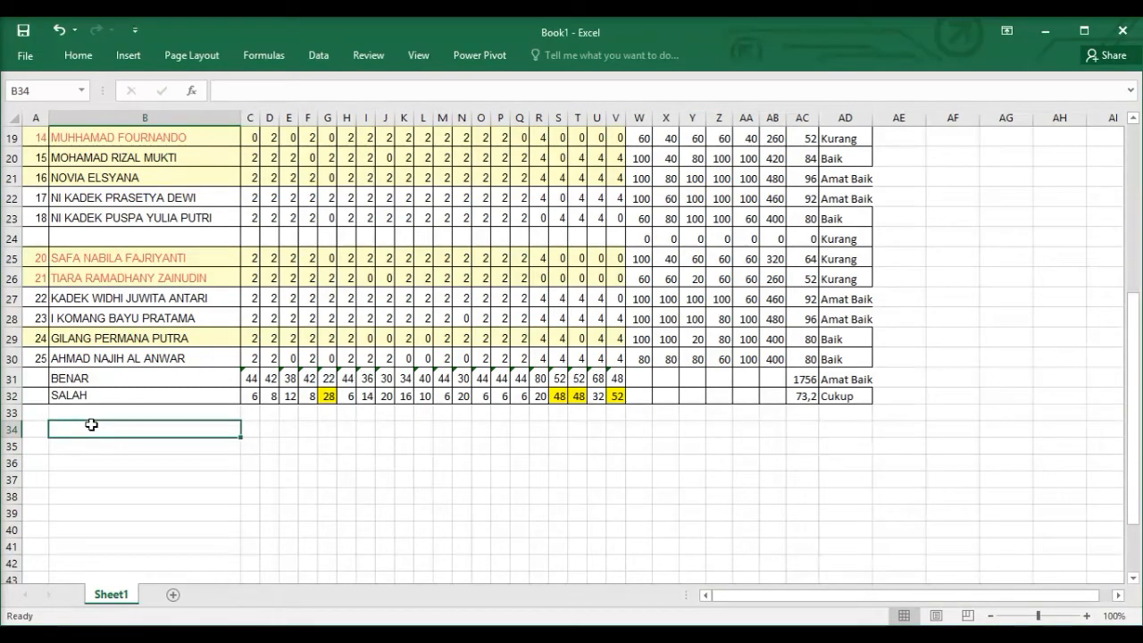
{"action": "key", "text": "Left"}
{"action": "type", "text": "1"}
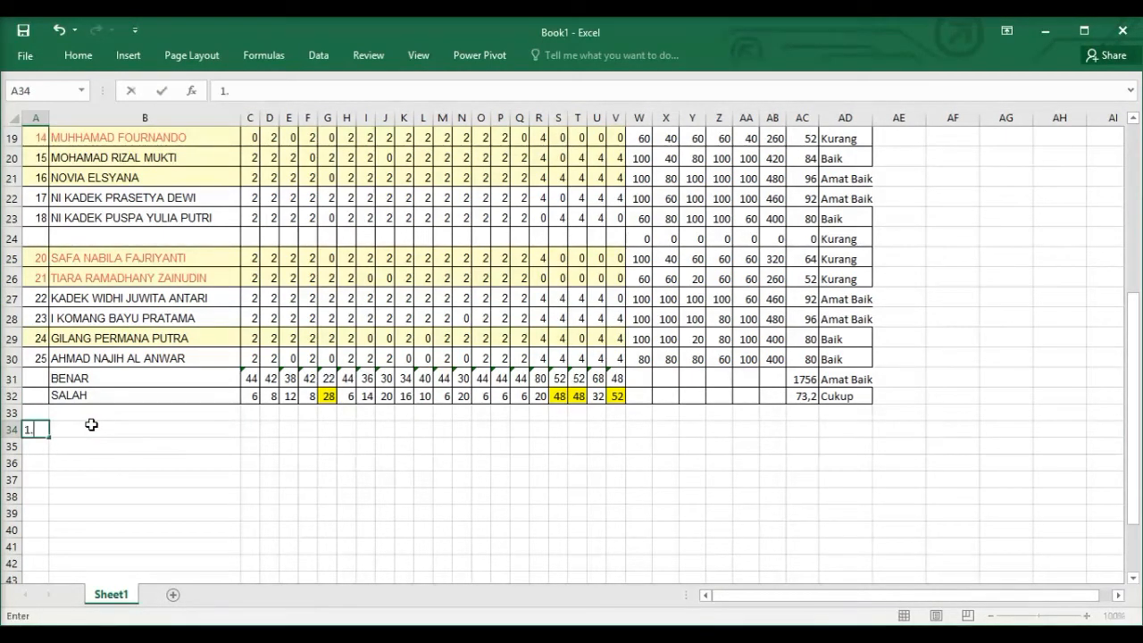
{"action": "type", "text": "."}
{"action": "key", "text": "ctrl+Return"}
{"action": "left_click", "coordinate": [91, 425]}
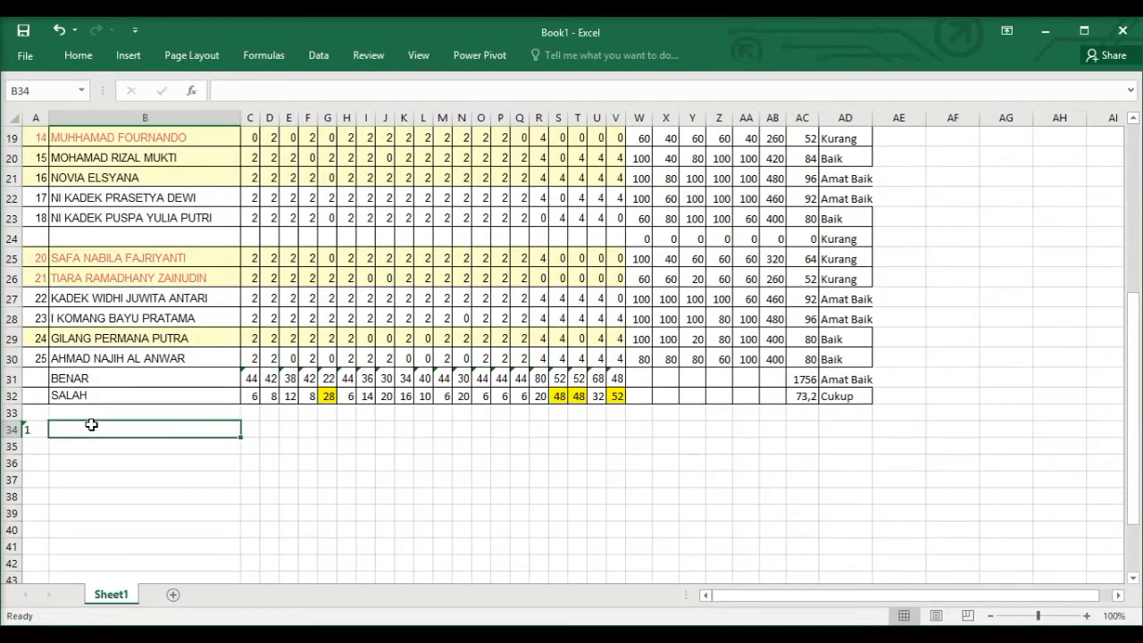
{"action": "type", "text": "Soal "}
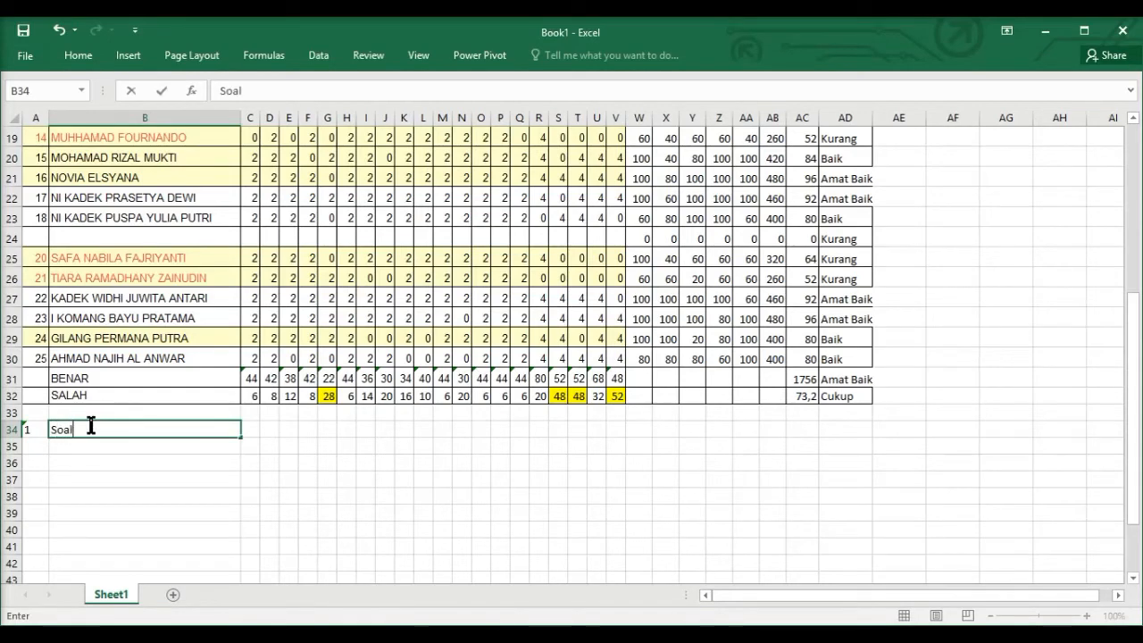
{"action": "type", "text": "Paling sering dijawab"}
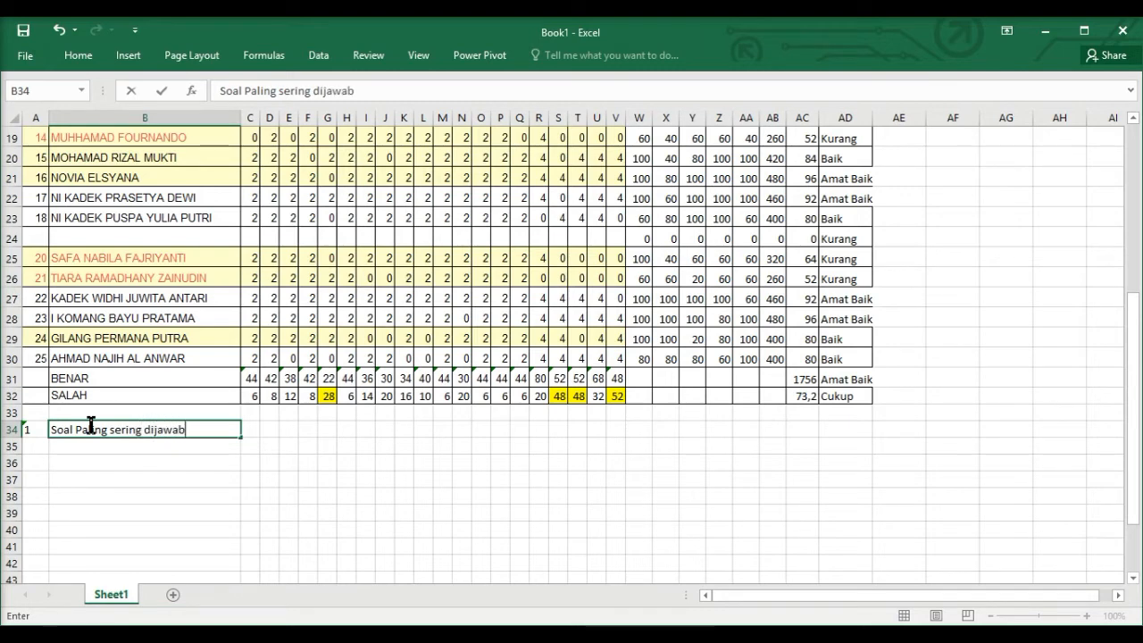
{"action": "type", "text": " salah"}
{"action": "key", "text": "Return"}
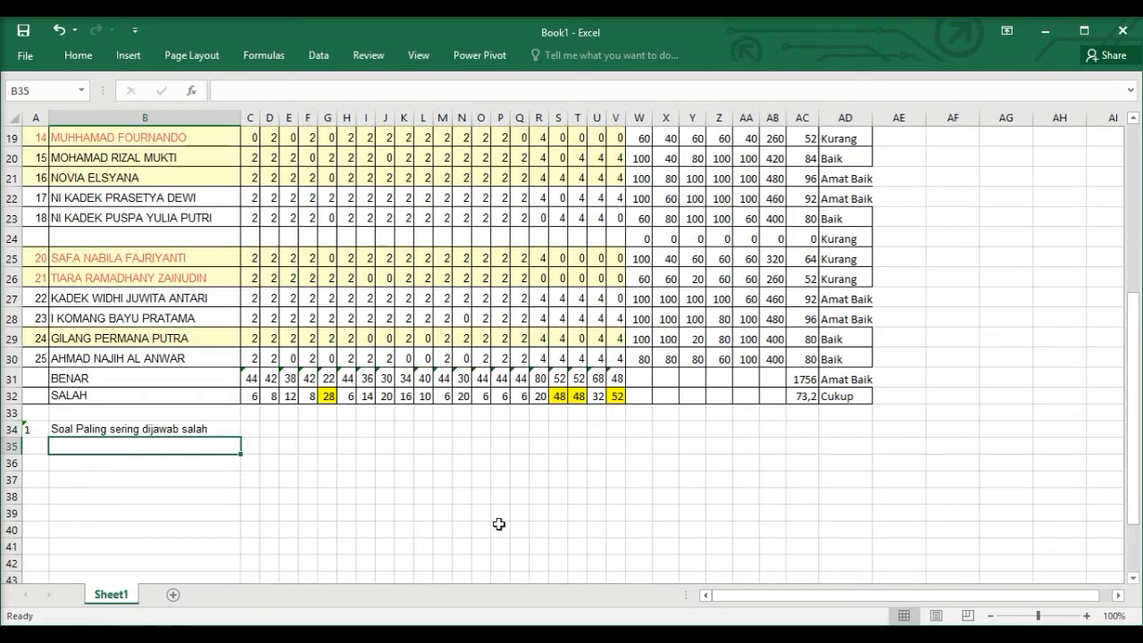
Step: Switch to the Google Forms responses to examine the "Pertanyaan yang sering terlewatkan" section, and return to Book1 to view its picture under item 1
{"action": "left_click", "coordinate": [593, 634]}
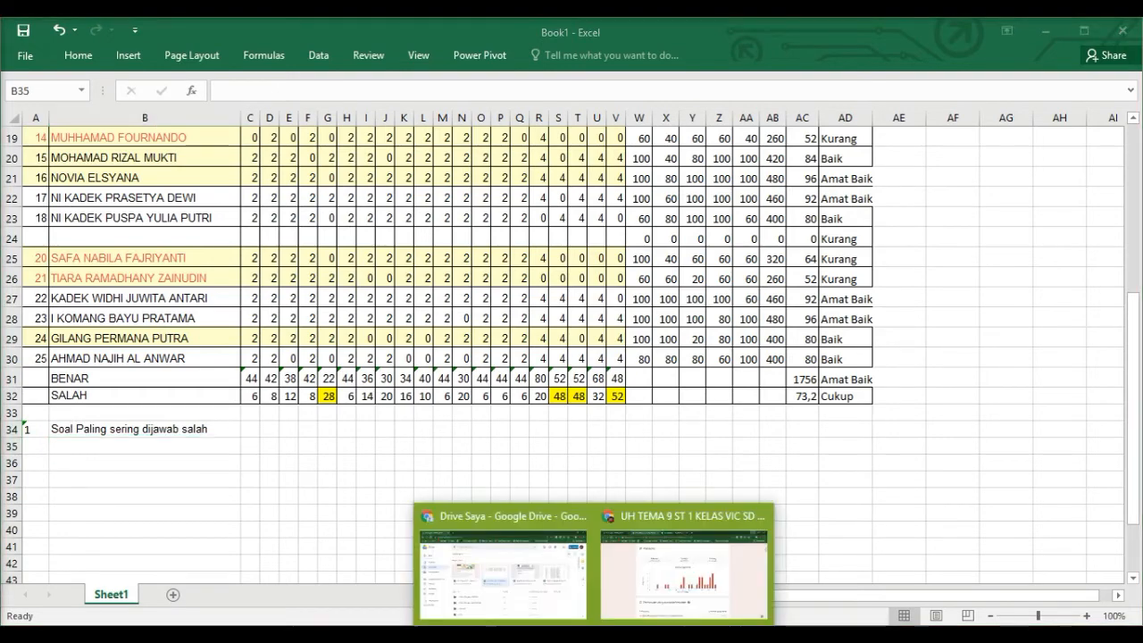
{"action": "left_click", "coordinate": [625, 609]}
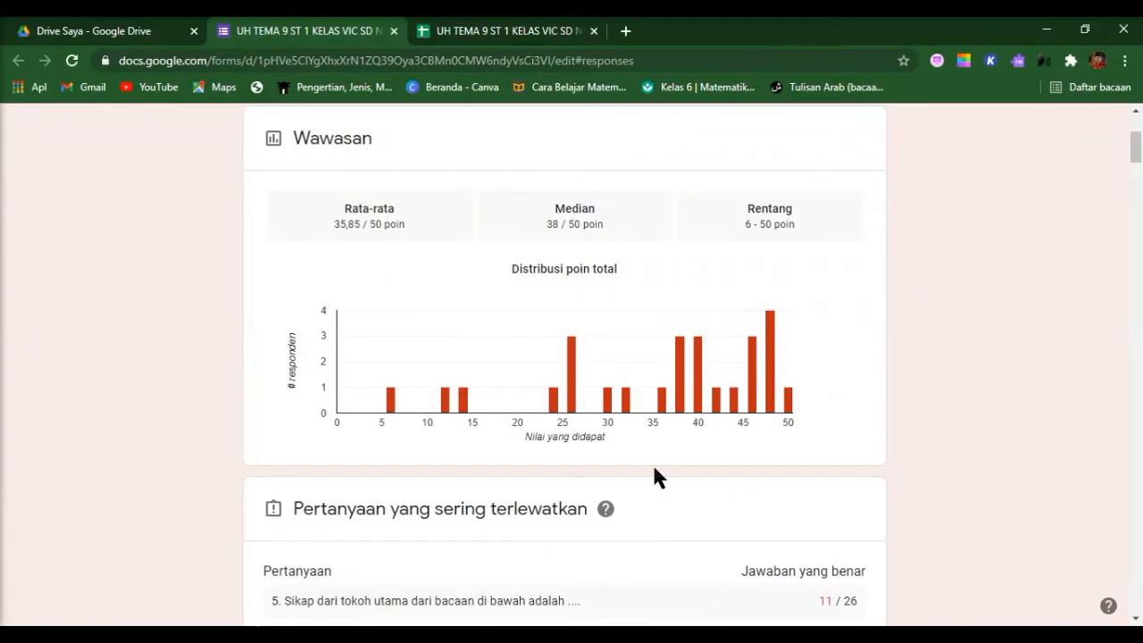
{"action": "scroll", "coordinate": [553, 420], "scroll_direction": "down", "scroll_amount": 2}
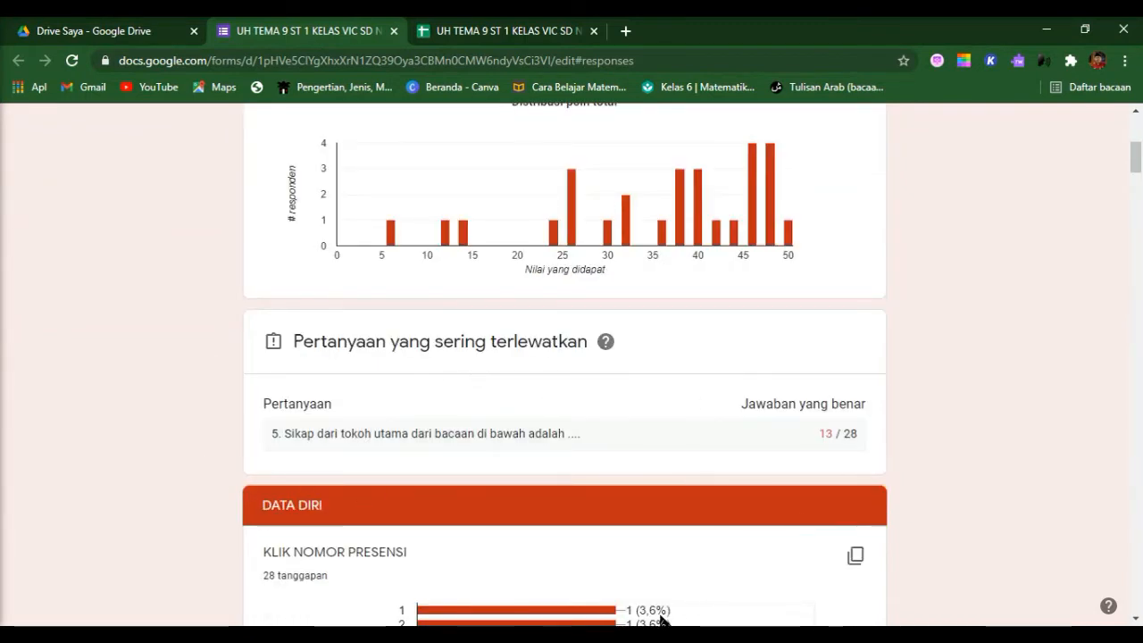
{"action": "left_click", "coordinate": [635, 635]}
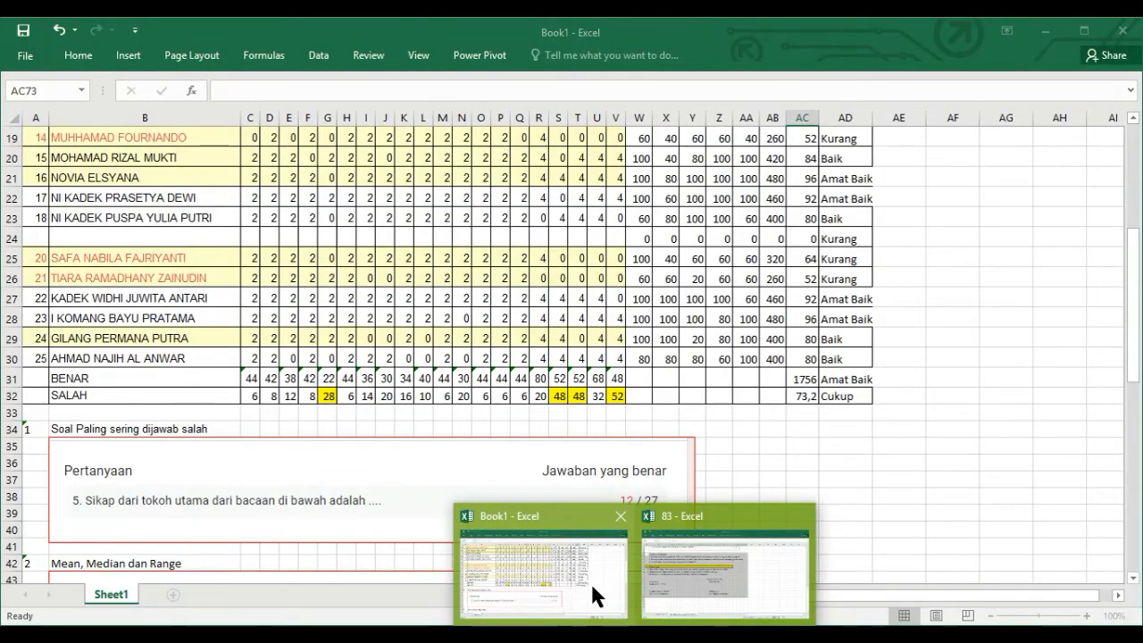
{"action": "left_click", "coordinate": [590, 581]}
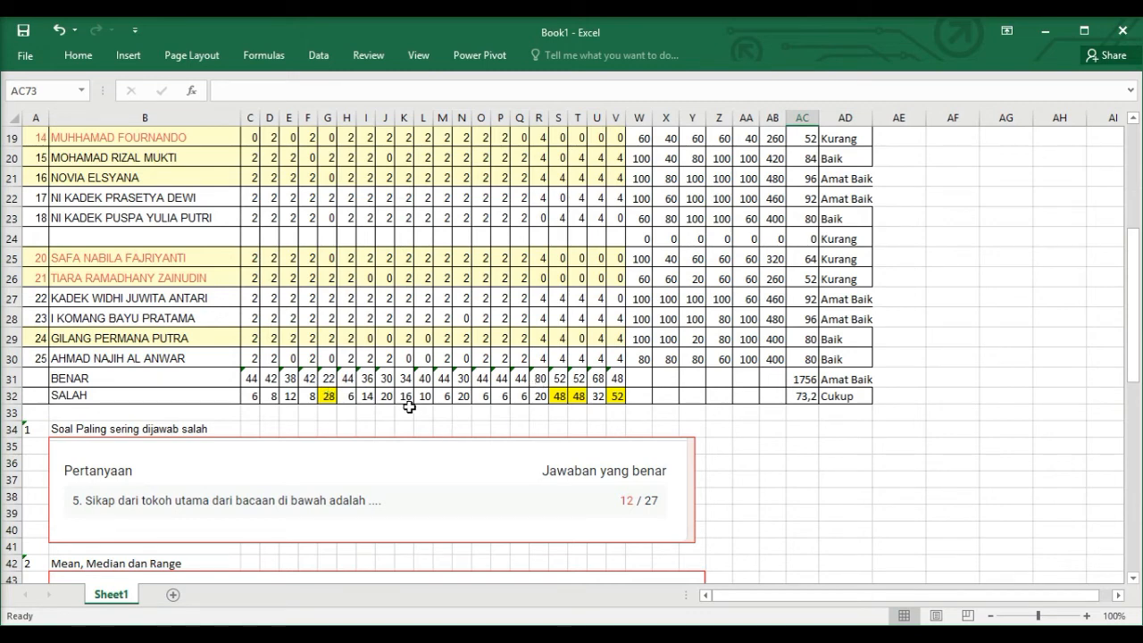
{"action": "left_click", "coordinate": [274, 505]}
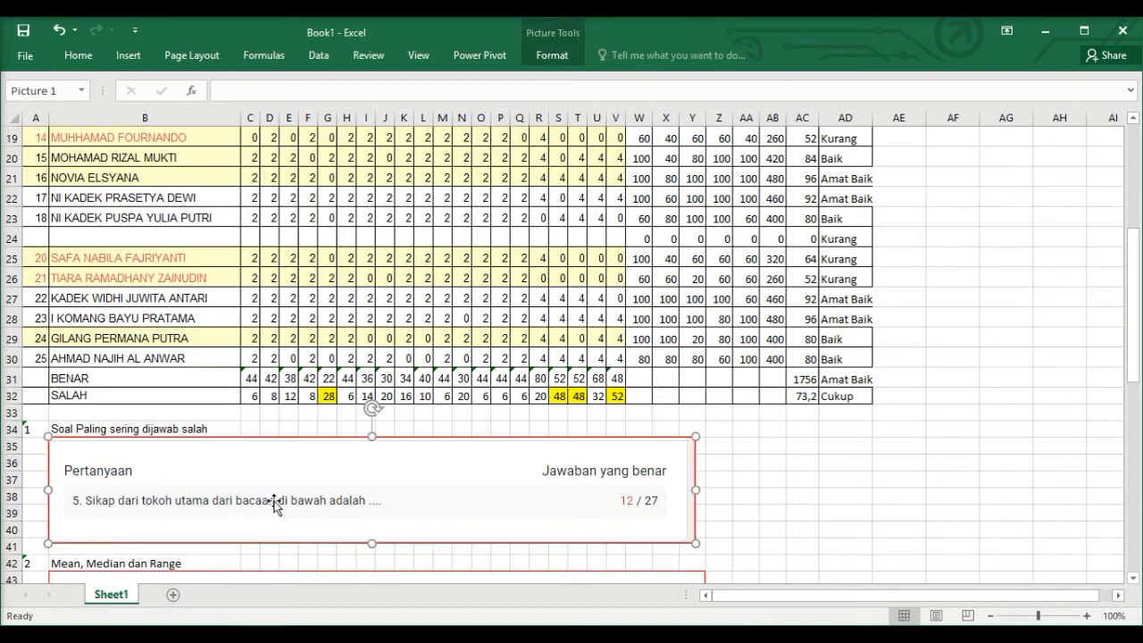
Step: Check the "Mean, Median dan Range" heading against the Wawasan statistics and point distribution in the Google Forms responses, and return to Book1 in Excel
{"action": "left_click", "coordinate": [127, 562]}
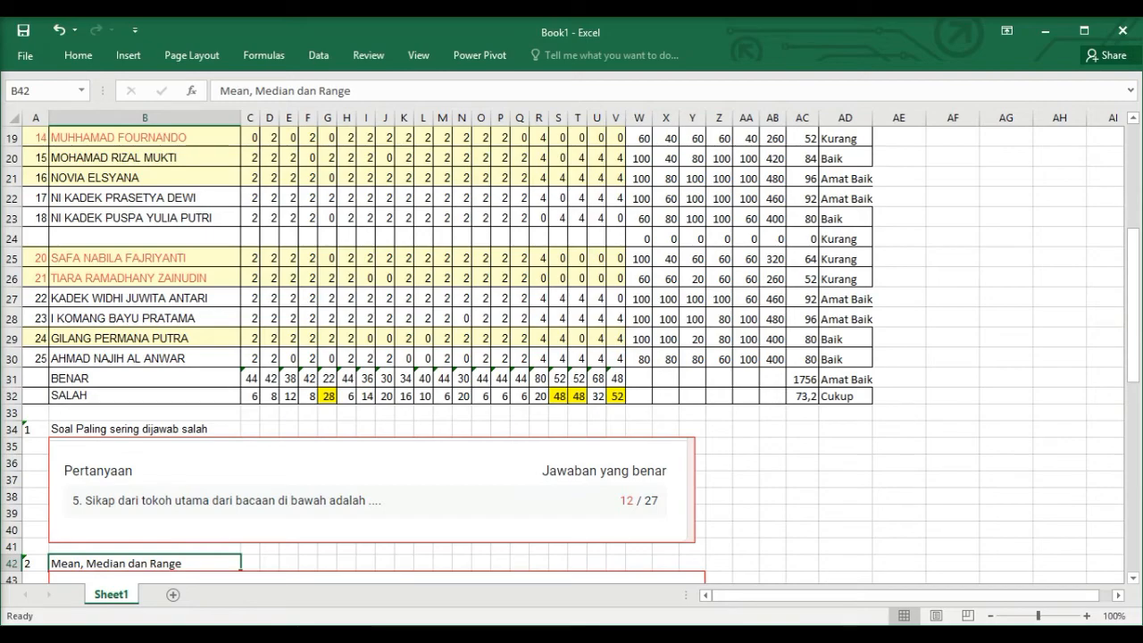
{"action": "mouse_move", "coordinate": [599, 636]}
{"action": "left_click", "coordinate": [678, 574]}
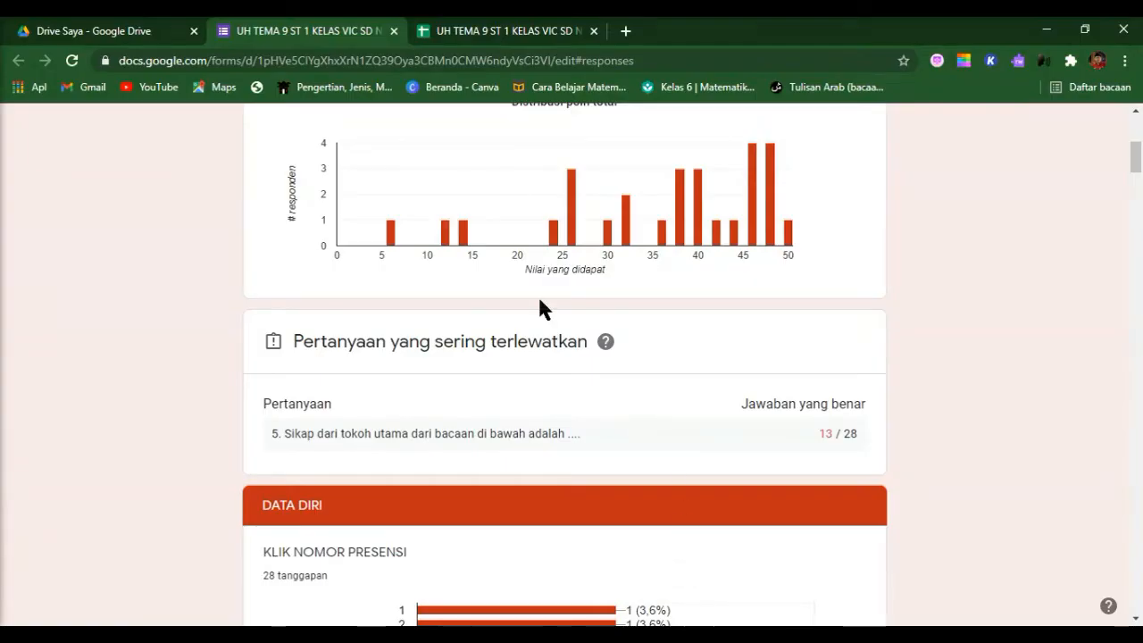
{"action": "scroll", "coordinate": [539, 303], "scroll_direction": "up", "scroll_amount": 2}
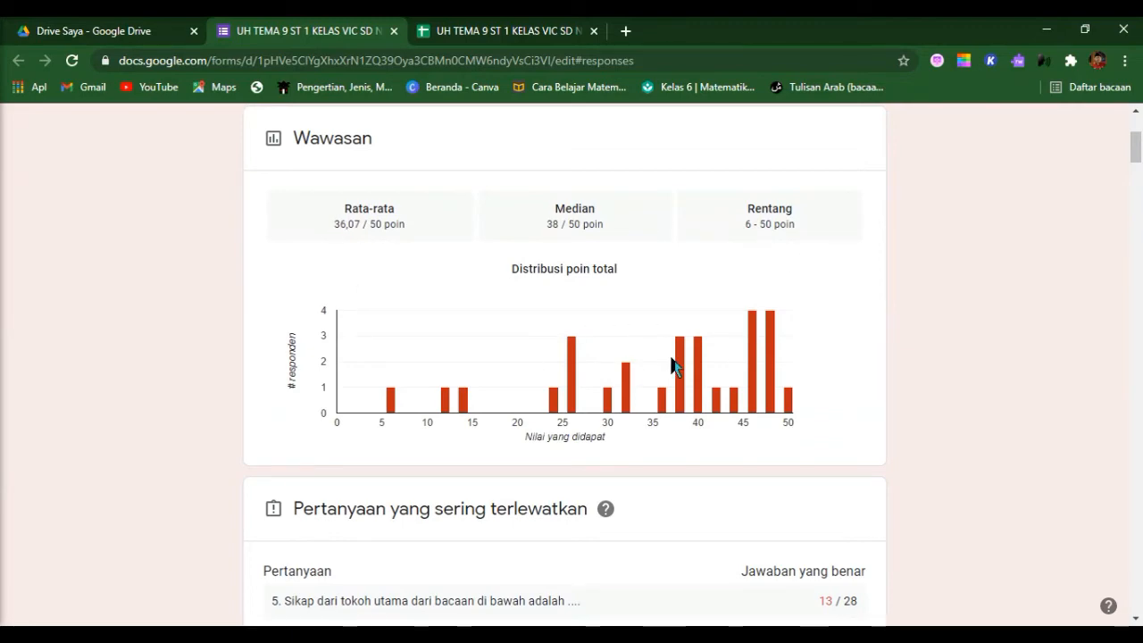
{"action": "left_click", "coordinate": [673, 635]}
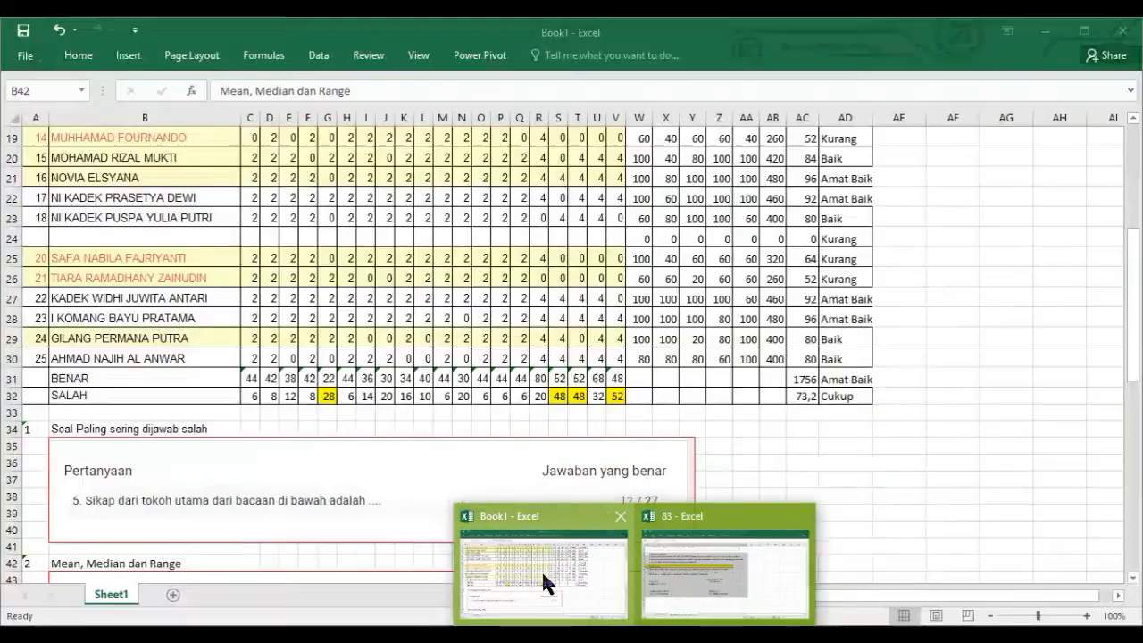
{"action": "left_click", "coordinate": [540, 568]}
Step: Review the finished sheet's statistics picture, PERKIRAAN PENYEBAB, Tindak Lanjut and signature sections, ending at the title and score table
{"action": "scroll", "coordinate": [268, 549], "scroll_direction": "down", "scroll_amount": 4}
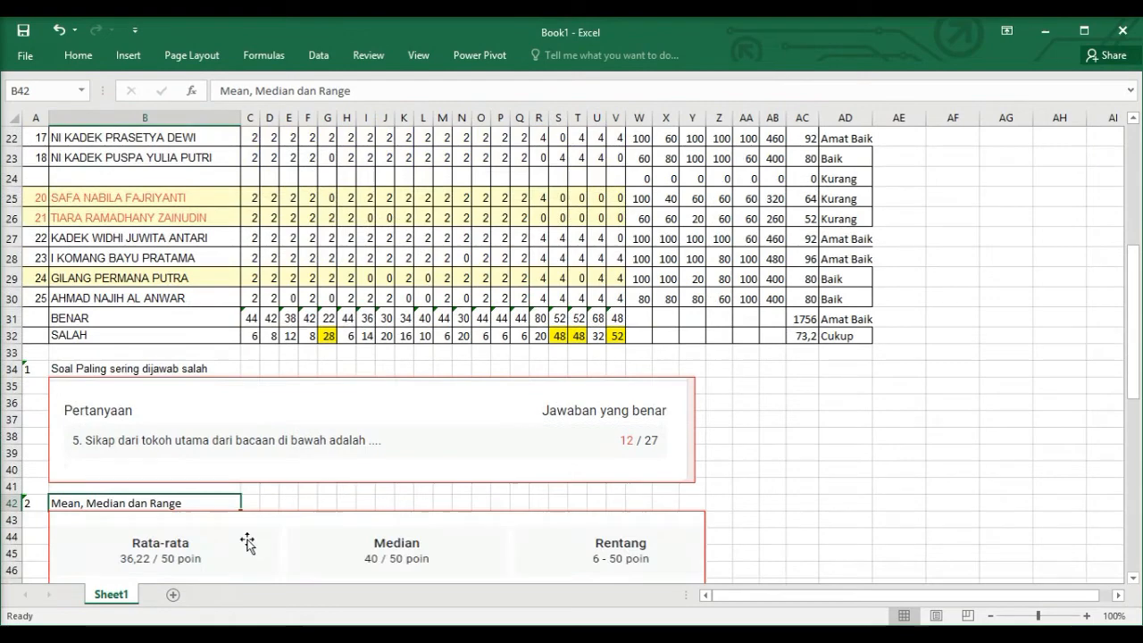
{"action": "scroll", "coordinate": [246, 533], "scroll_direction": "down", "scroll_amount": 1}
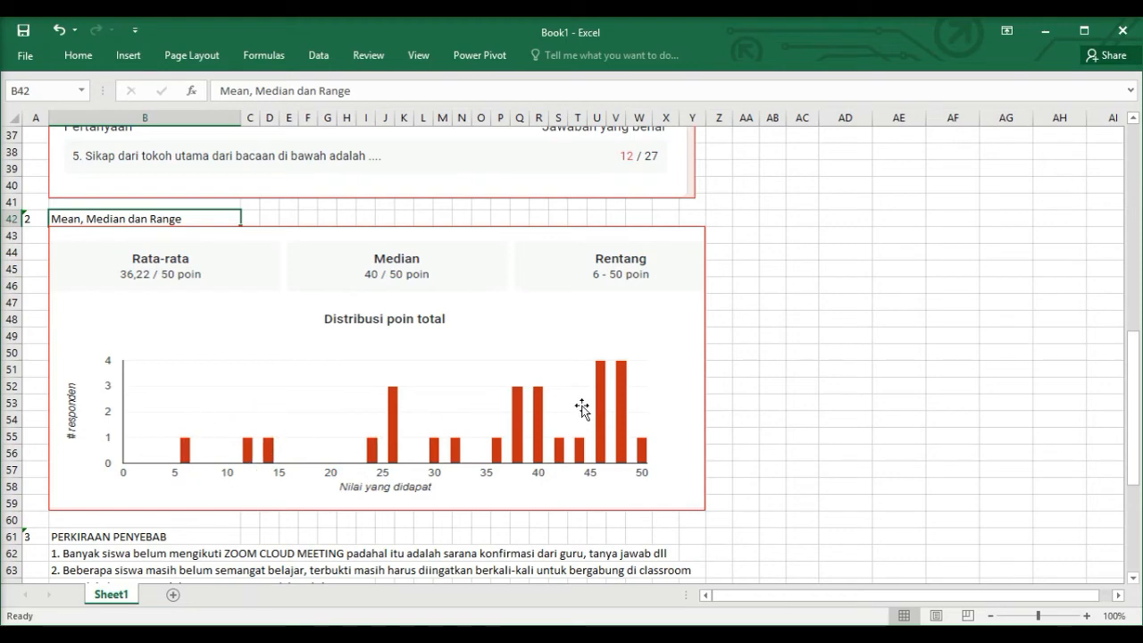
{"action": "scroll", "coordinate": [557, 446], "scroll_direction": "down", "scroll_amount": 1}
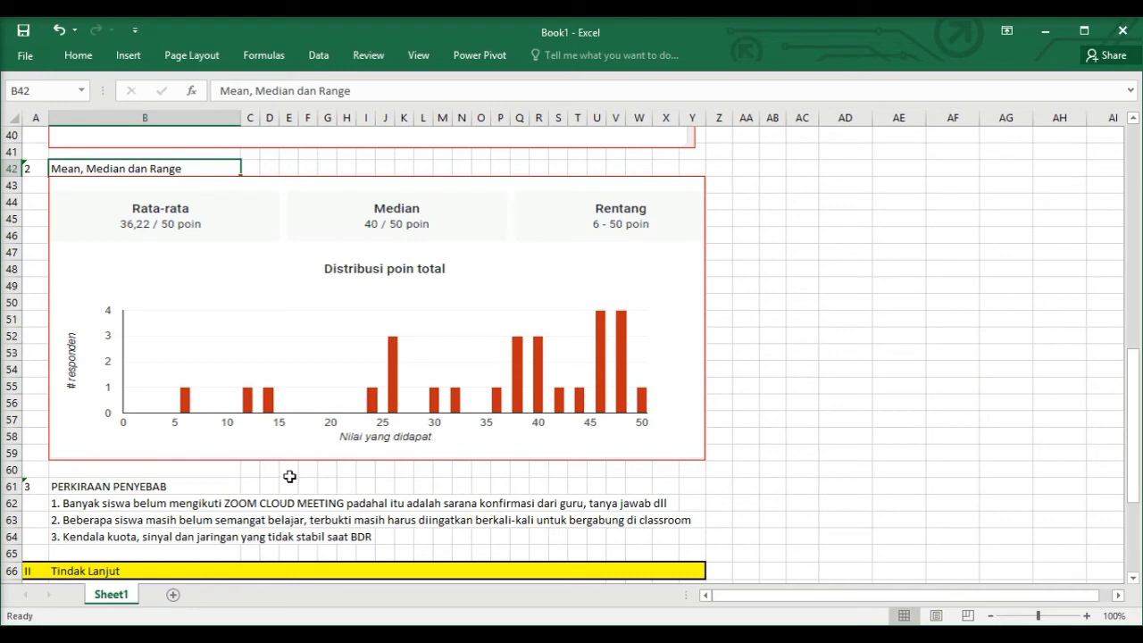
{"action": "scroll", "coordinate": [290, 475], "scroll_direction": "down", "scroll_amount": 2}
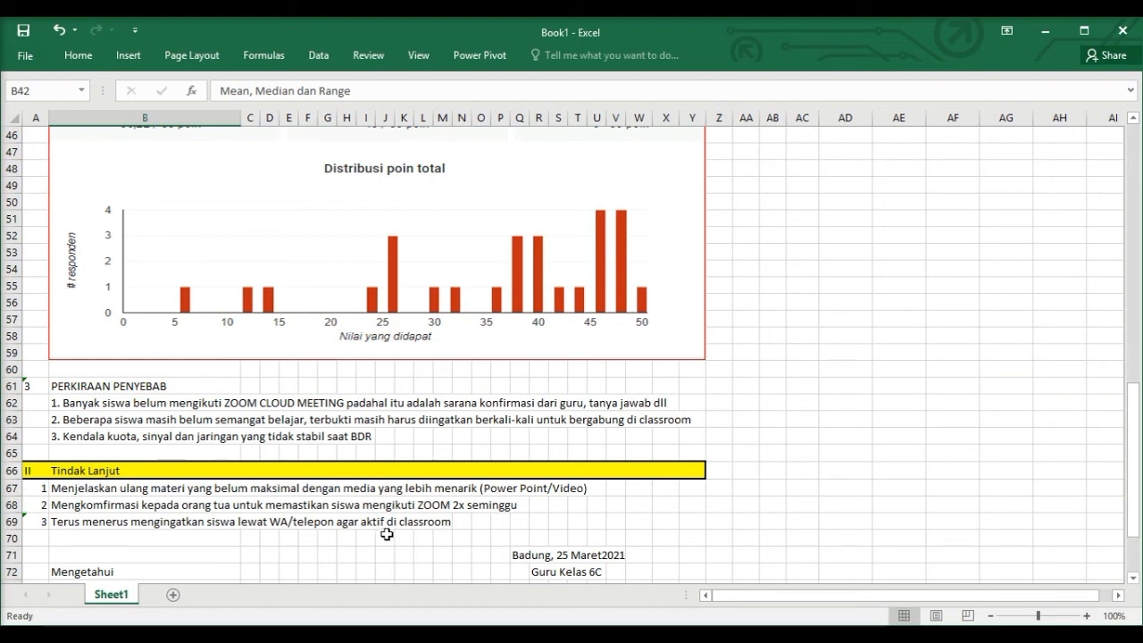
{"action": "scroll", "coordinate": [386, 534], "scroll_direction": "down", "scroll_amount": 3}
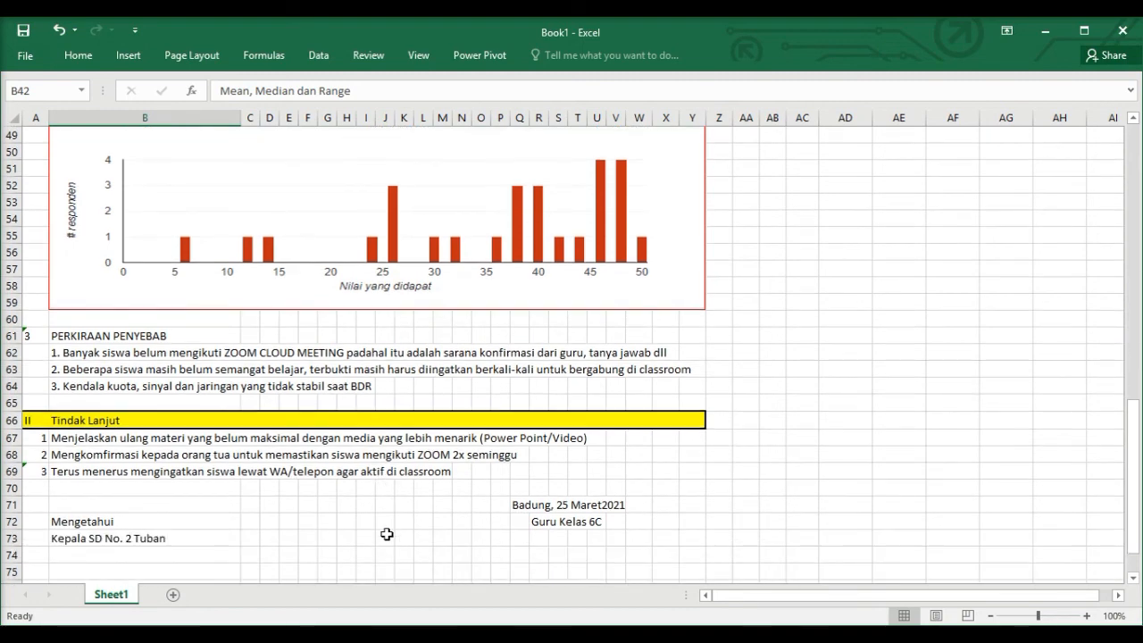
{"action": "scroll", "coordinate": [386, 534], "scroll_direction": "down", "scroll_amount": 1}
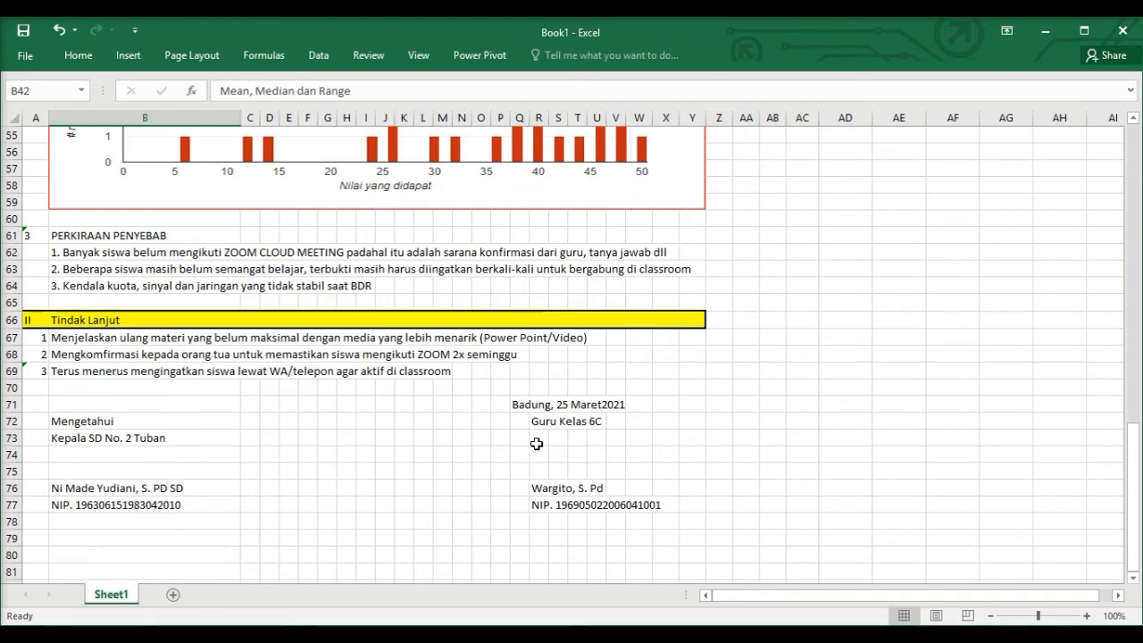
{"action": "scroll", "coordinate": [535, 444], "scroll_direction": "up", "scroll_amount": 2}
{"action": "scroll", "coordinate": [535, 443], "scroll_direction": "up", "scroll_amount": 10}
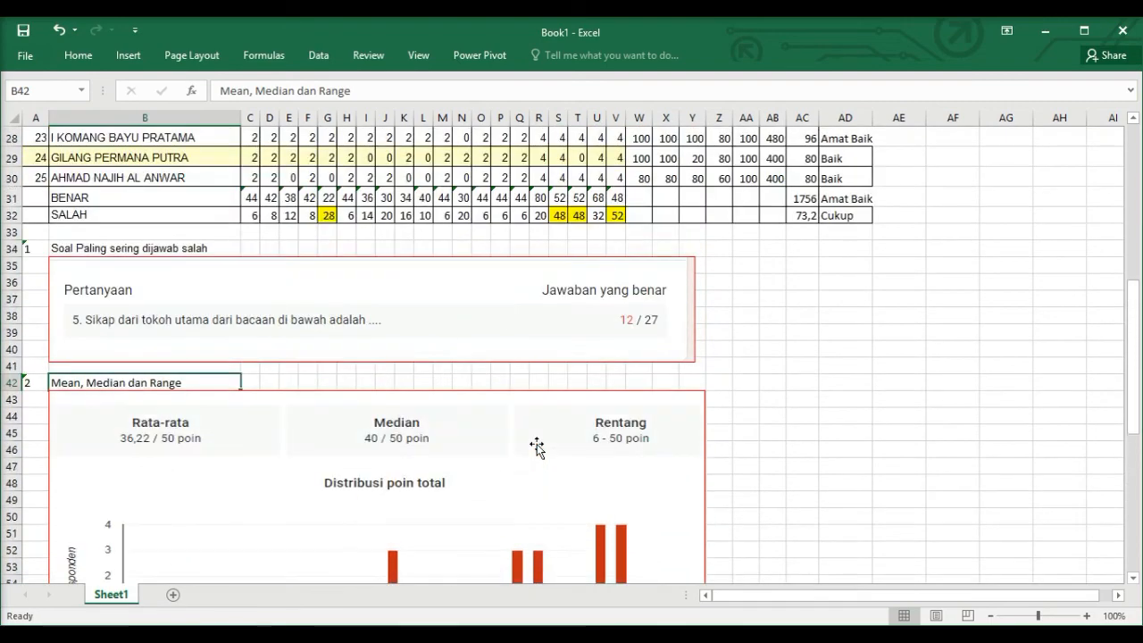
{"action": "scroll", "coordinate": [536, 444], "scroll_direction": "up", "scroll_amount": 6}
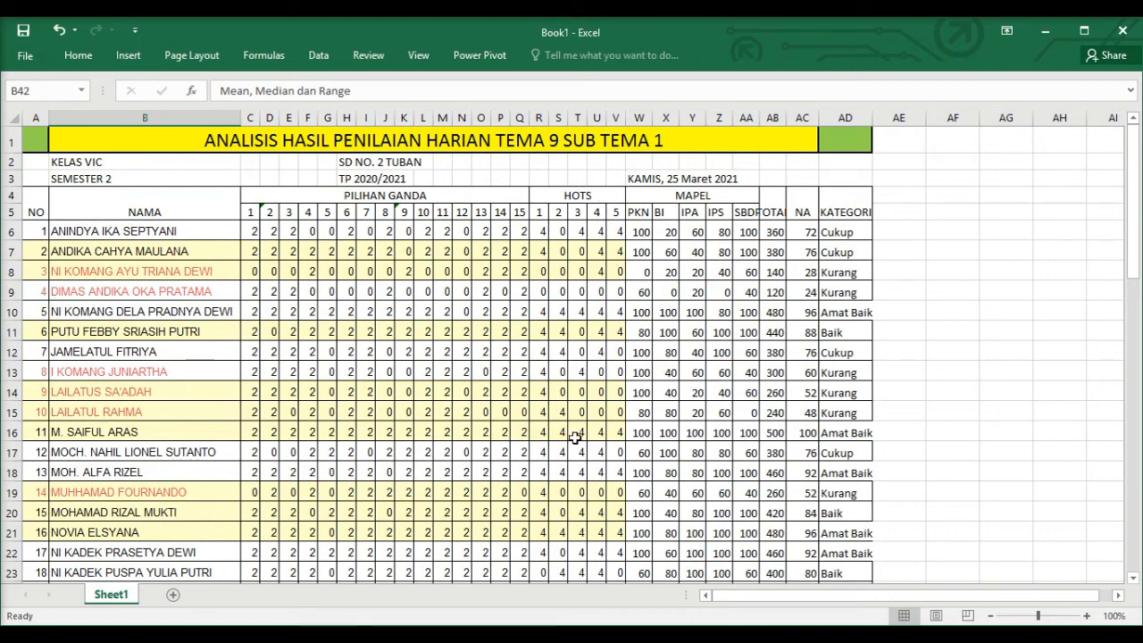
{"action": "left_click", "coordinate": [753, 635]}
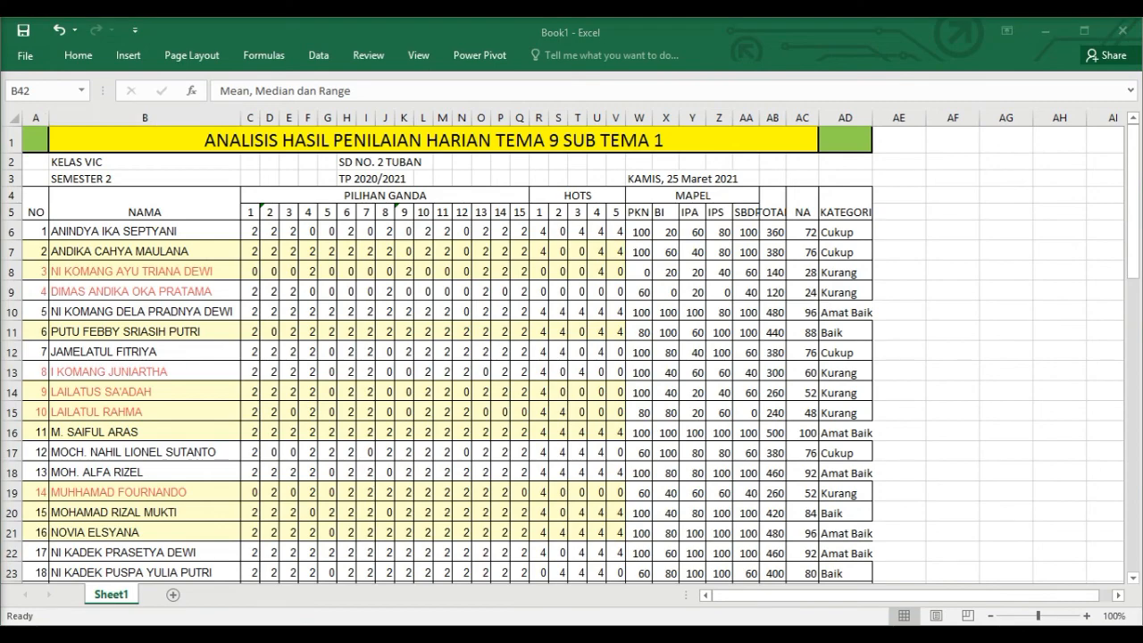
{"action": "left_click", "coordinate": [134, 77]}
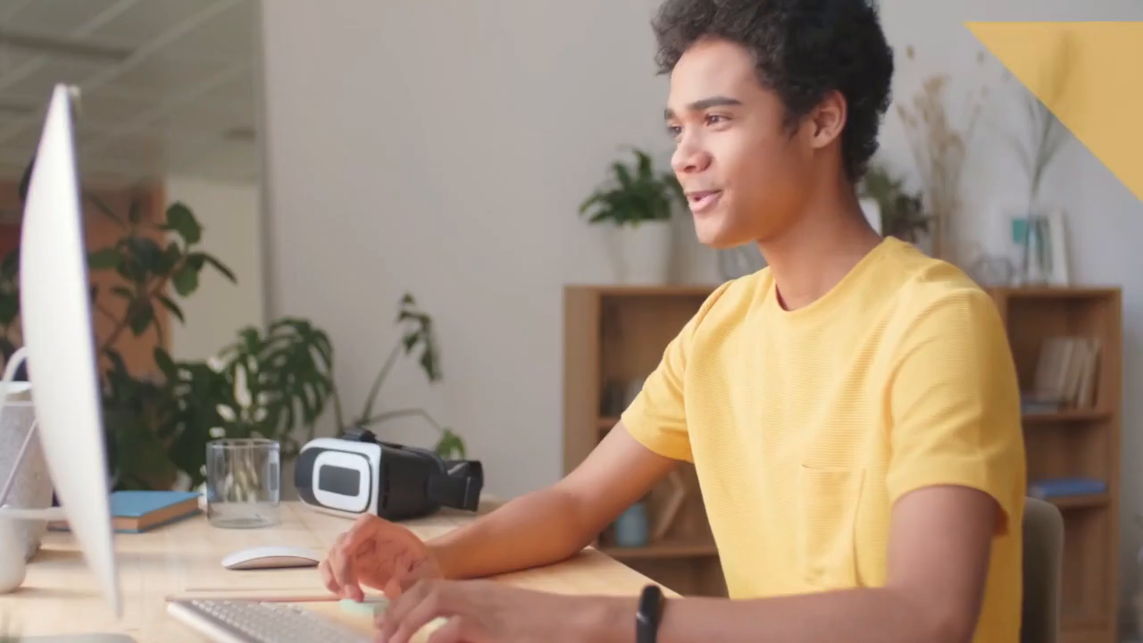